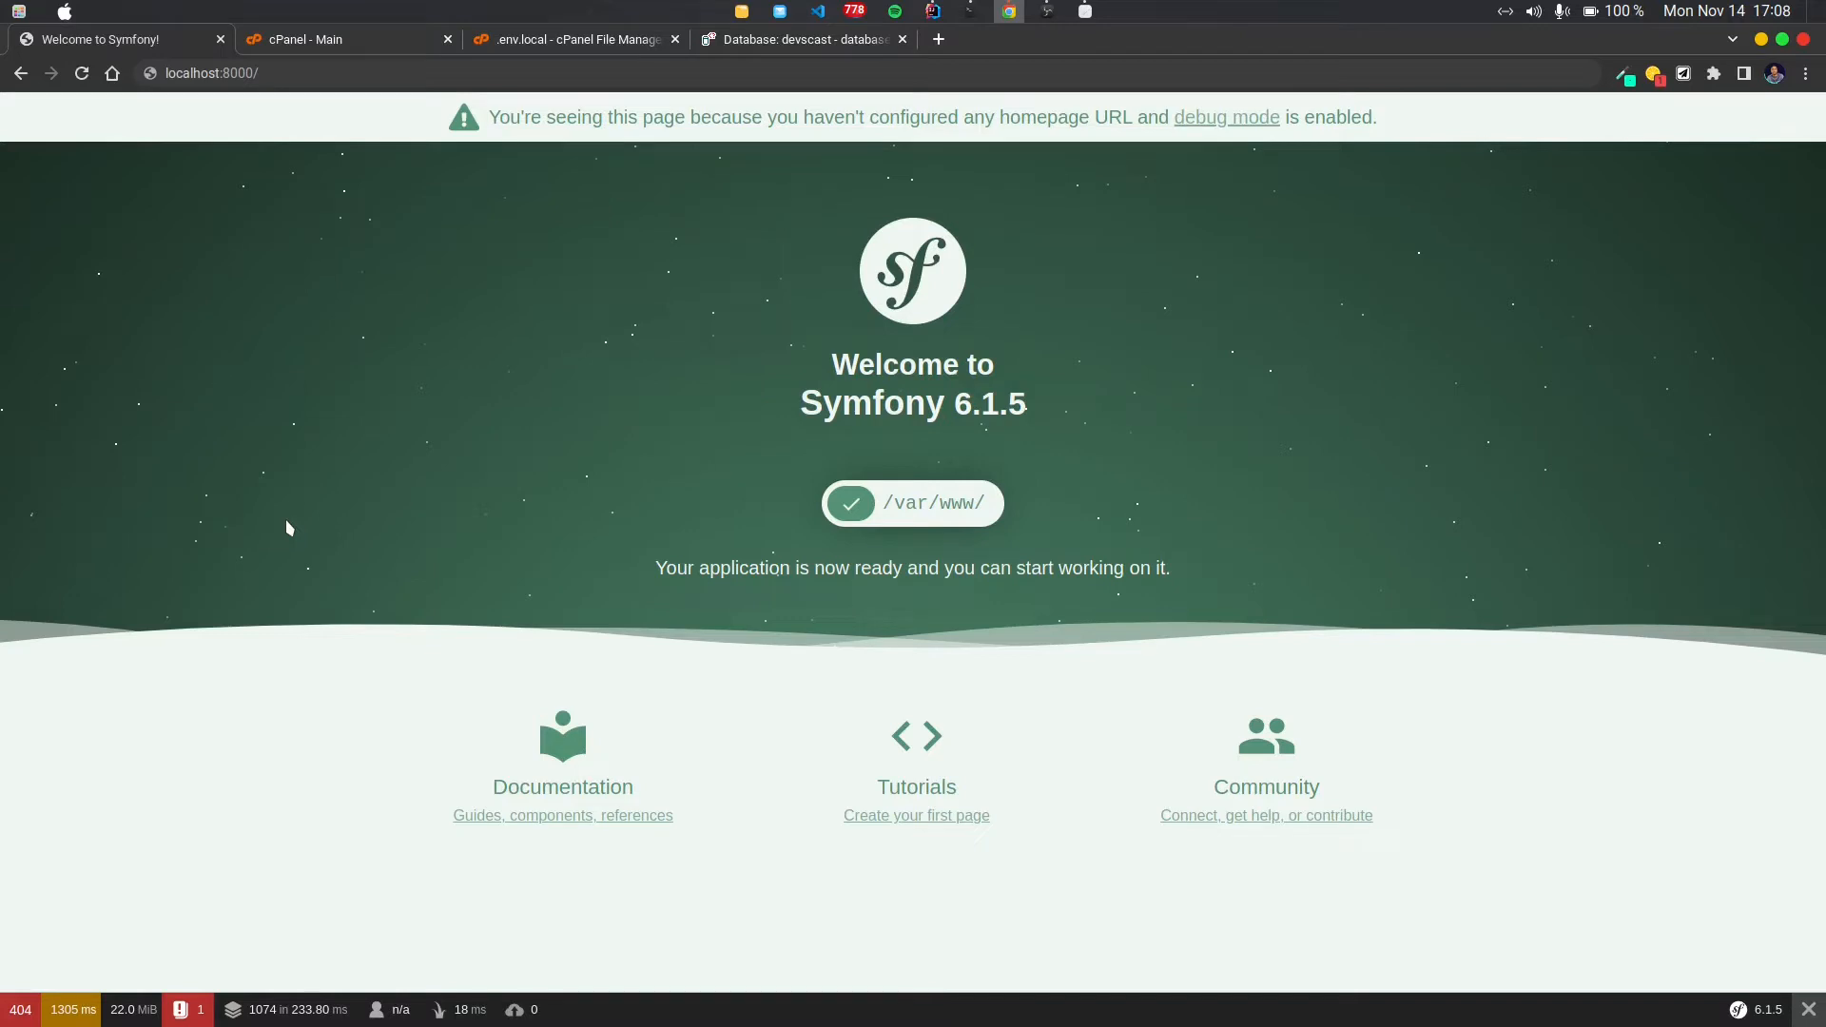
Step: Load localhost:8000/admin/link, view the Utilisateurs list, then switch to Adminer's devscast database
left_click(312, 65)
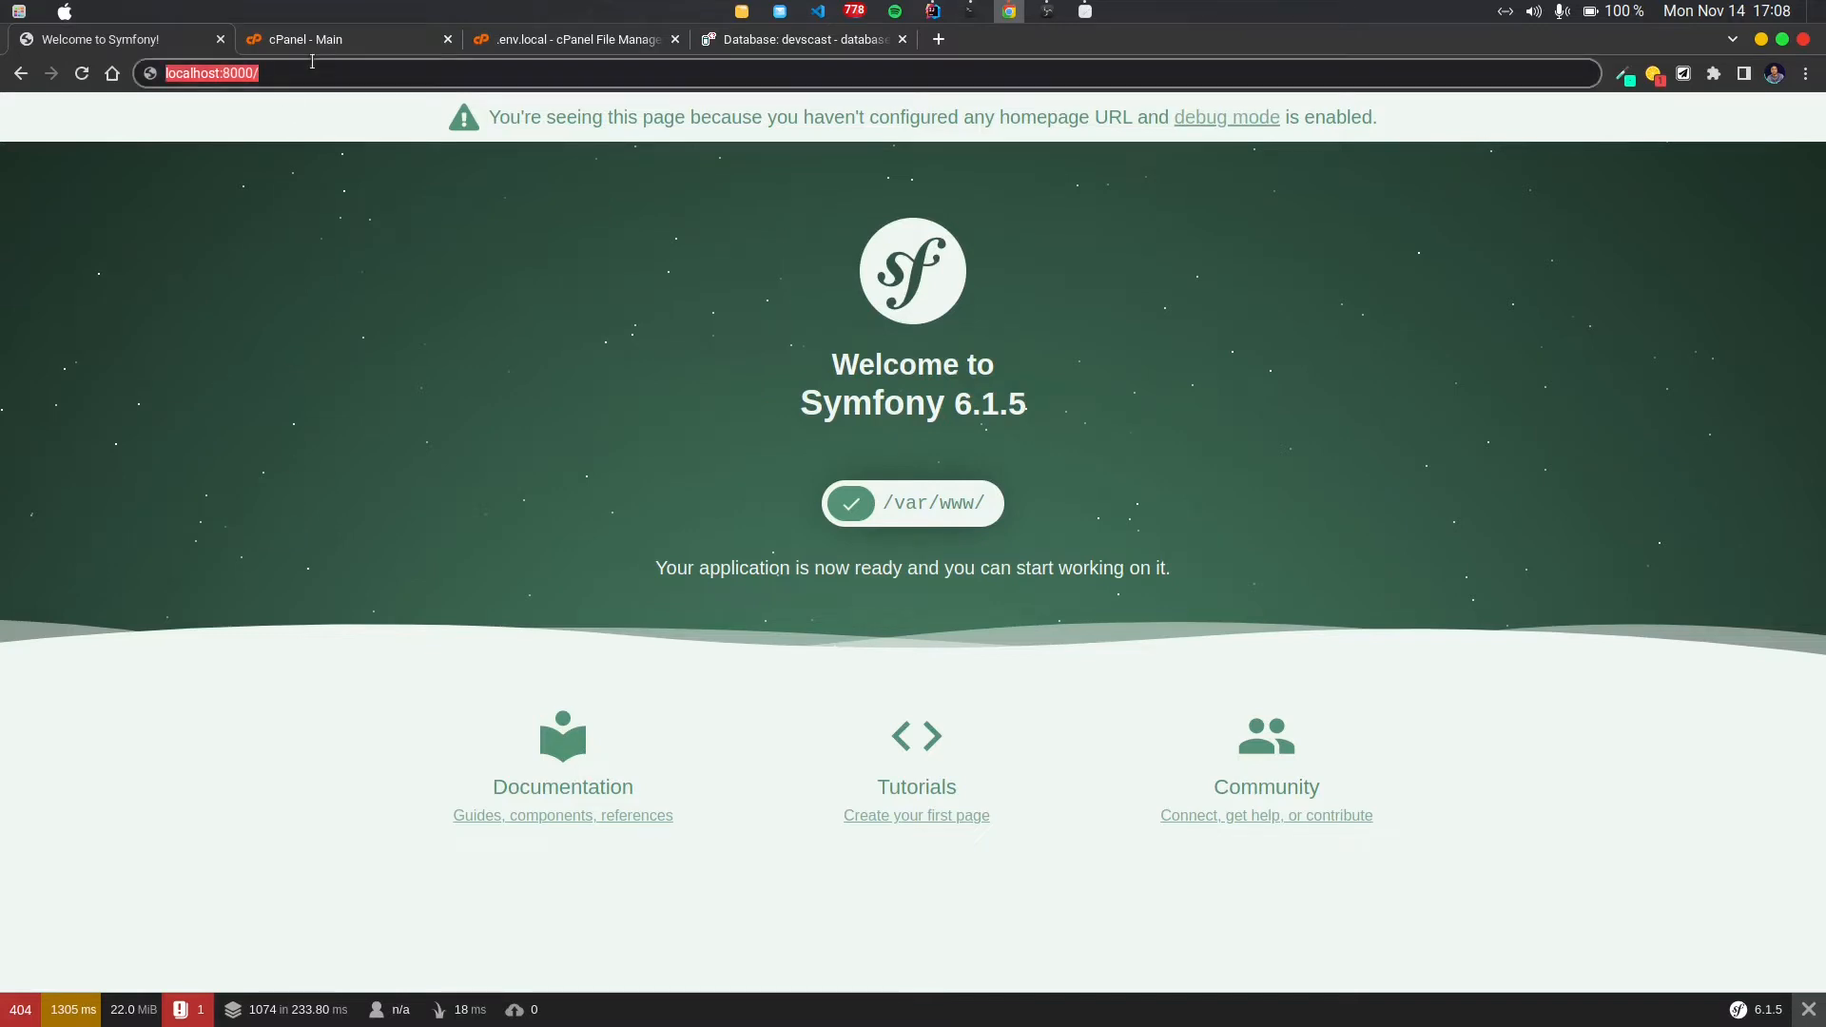
left_click(313, 65)
type("ad")
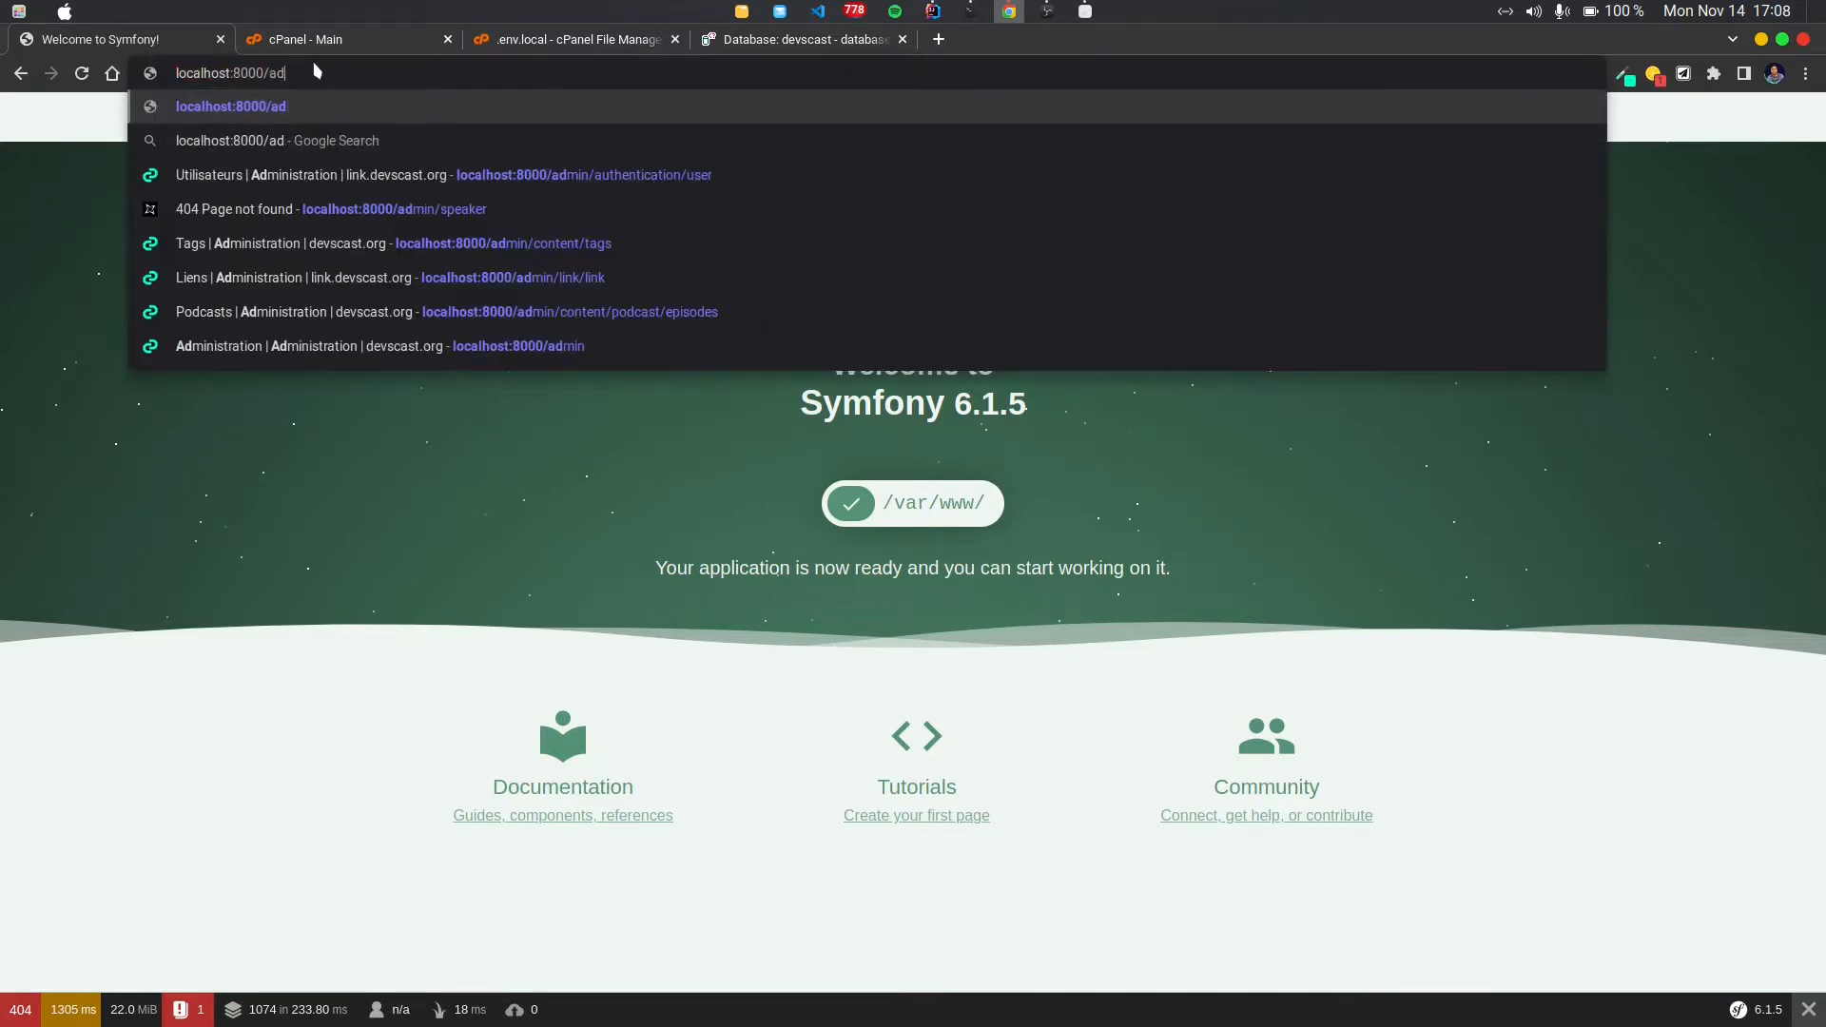
type("min/lin")
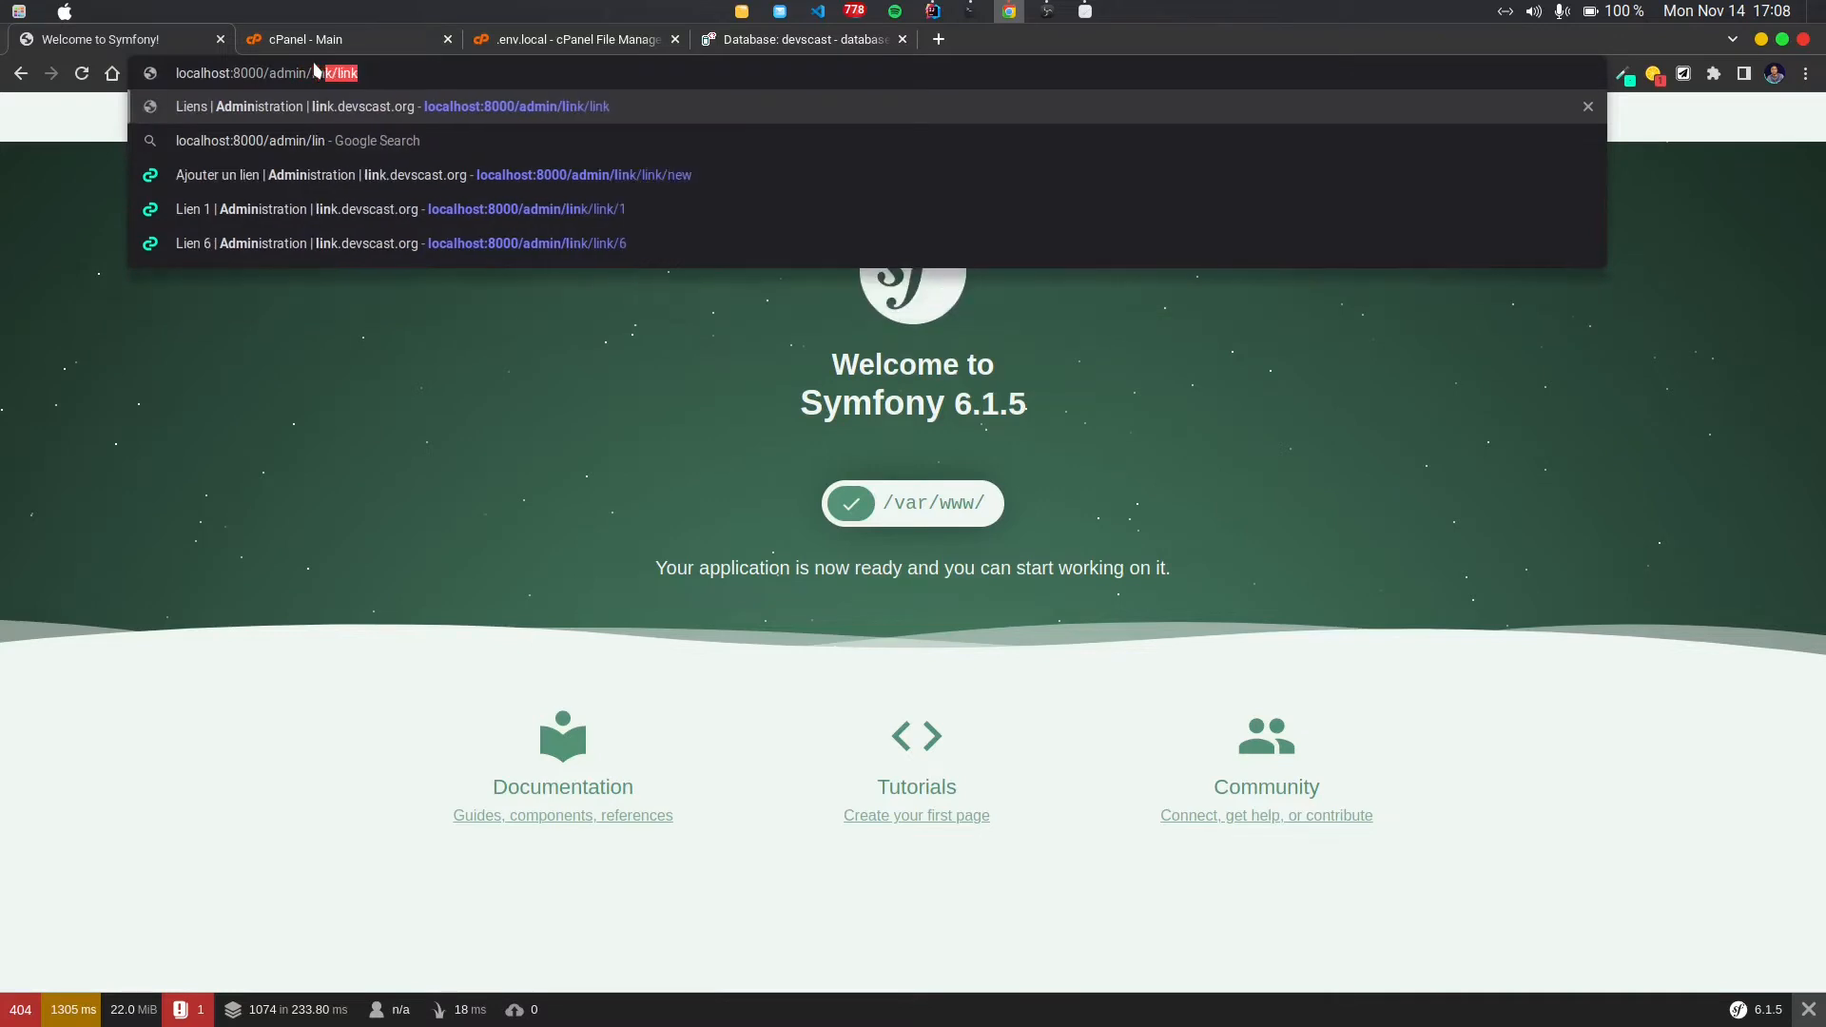
type("k")
key("Return")
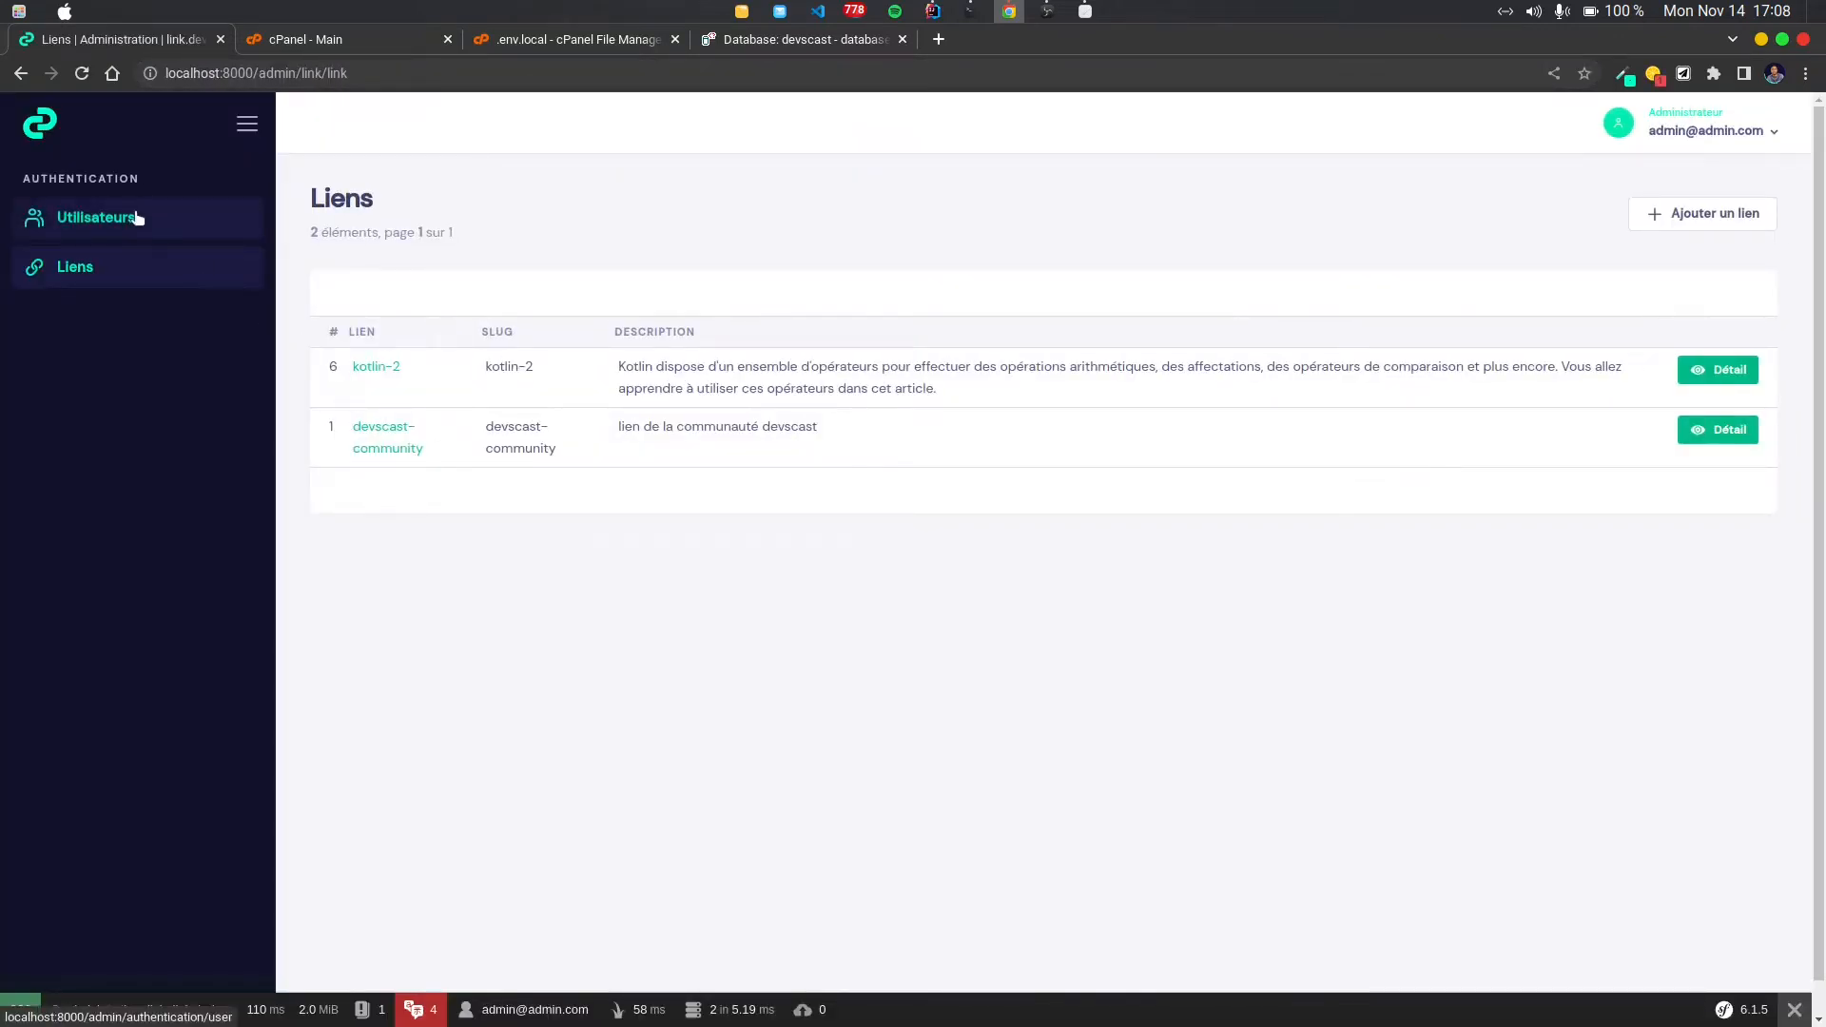
left_click(136, 217)
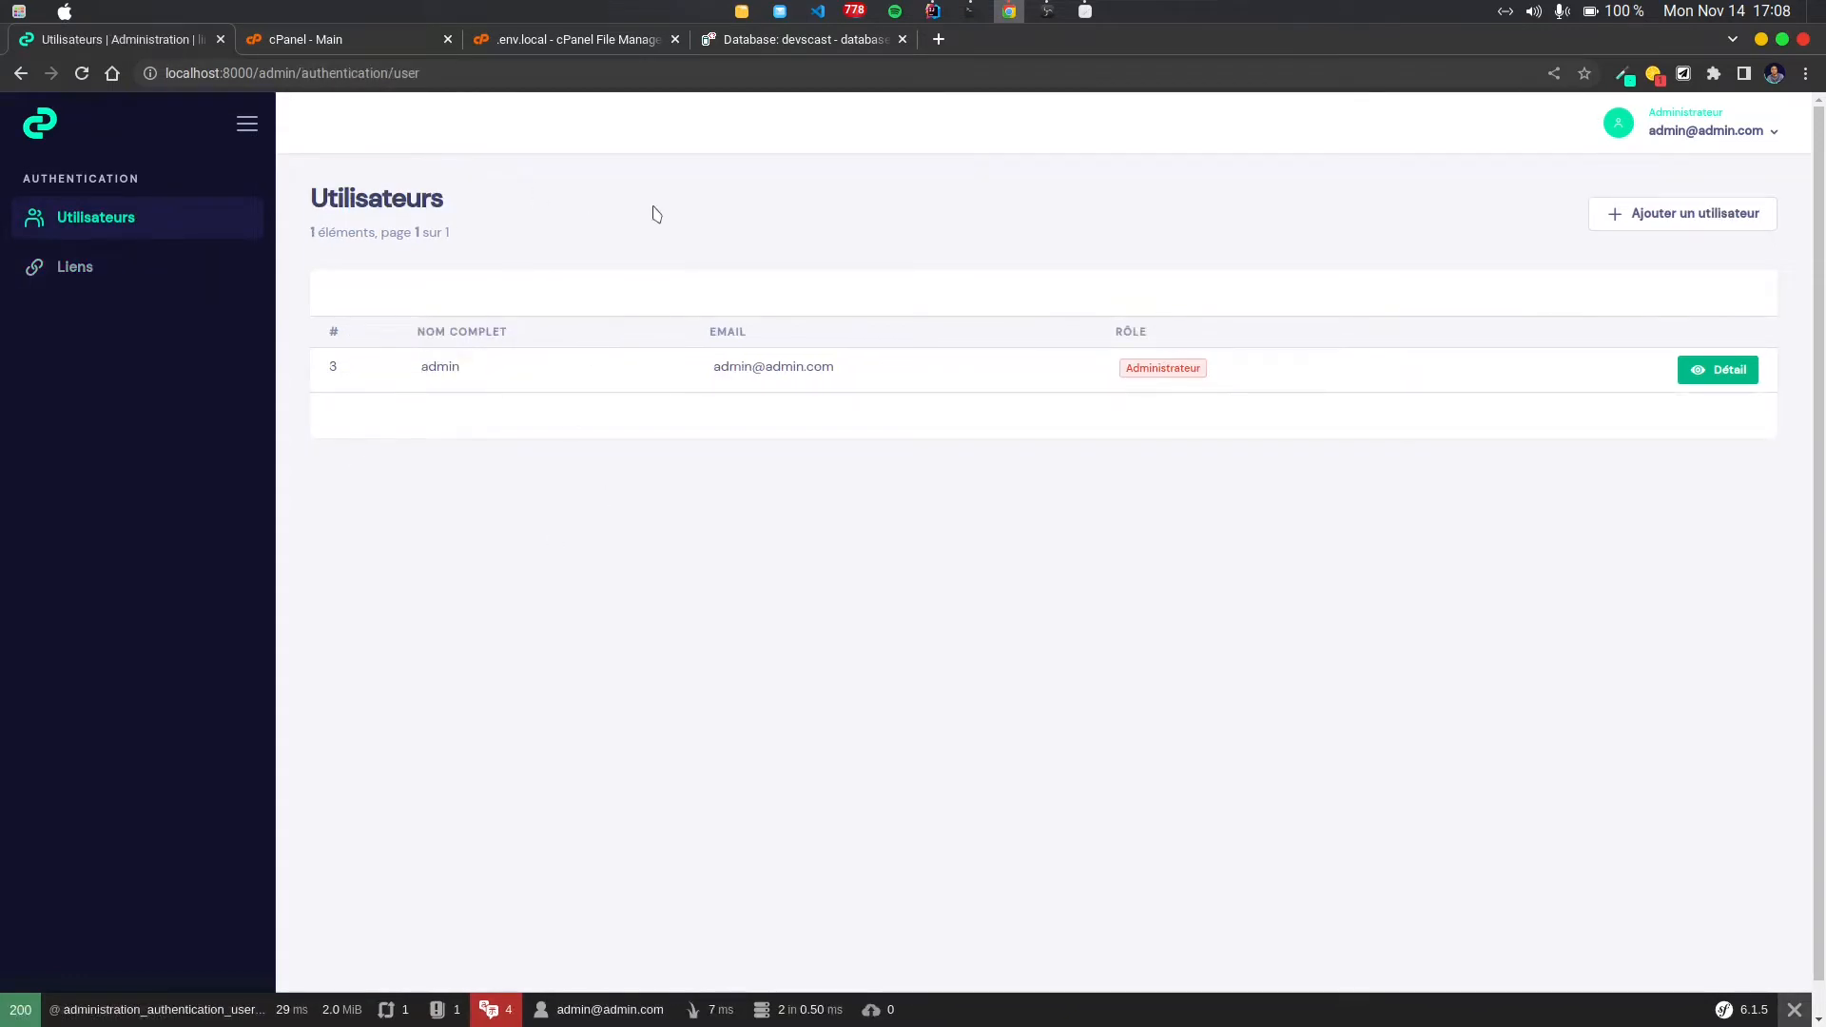
left_click(796, 50)
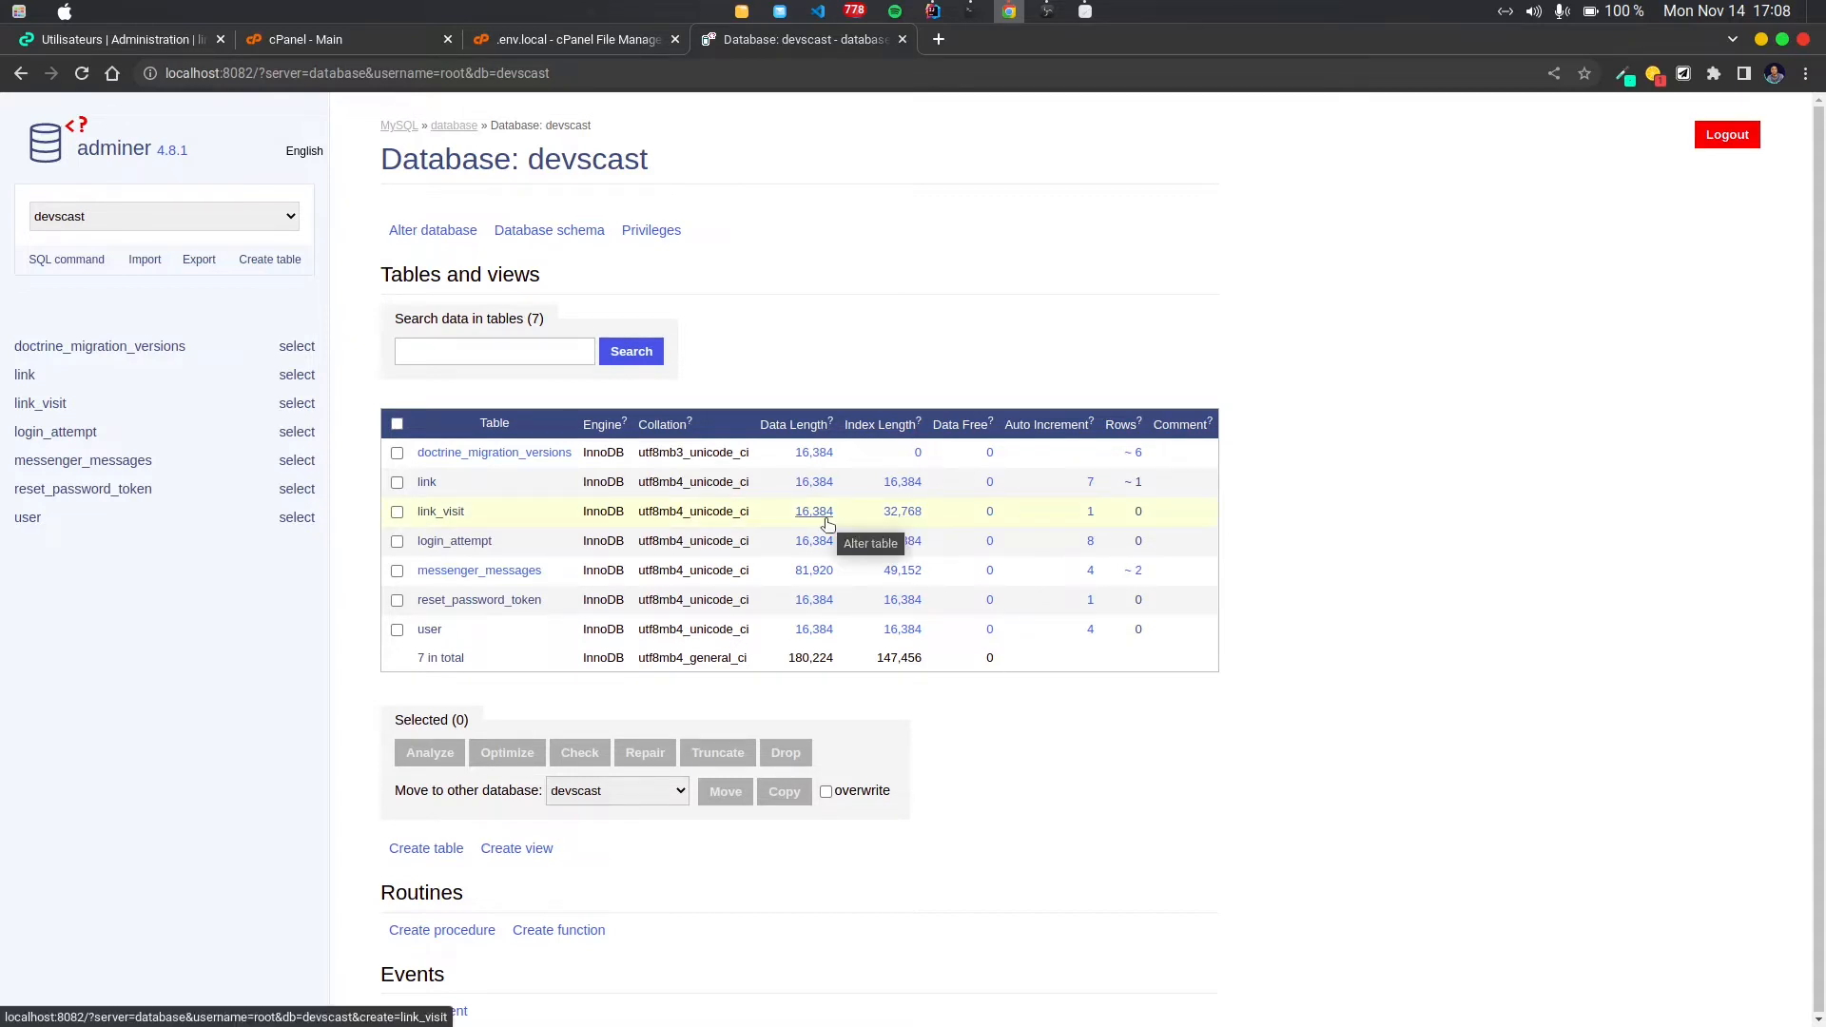
Step: Look over the 7 devscast tables in Adminer, then bring PhpStorm forward on .env
left_click(933, 11)
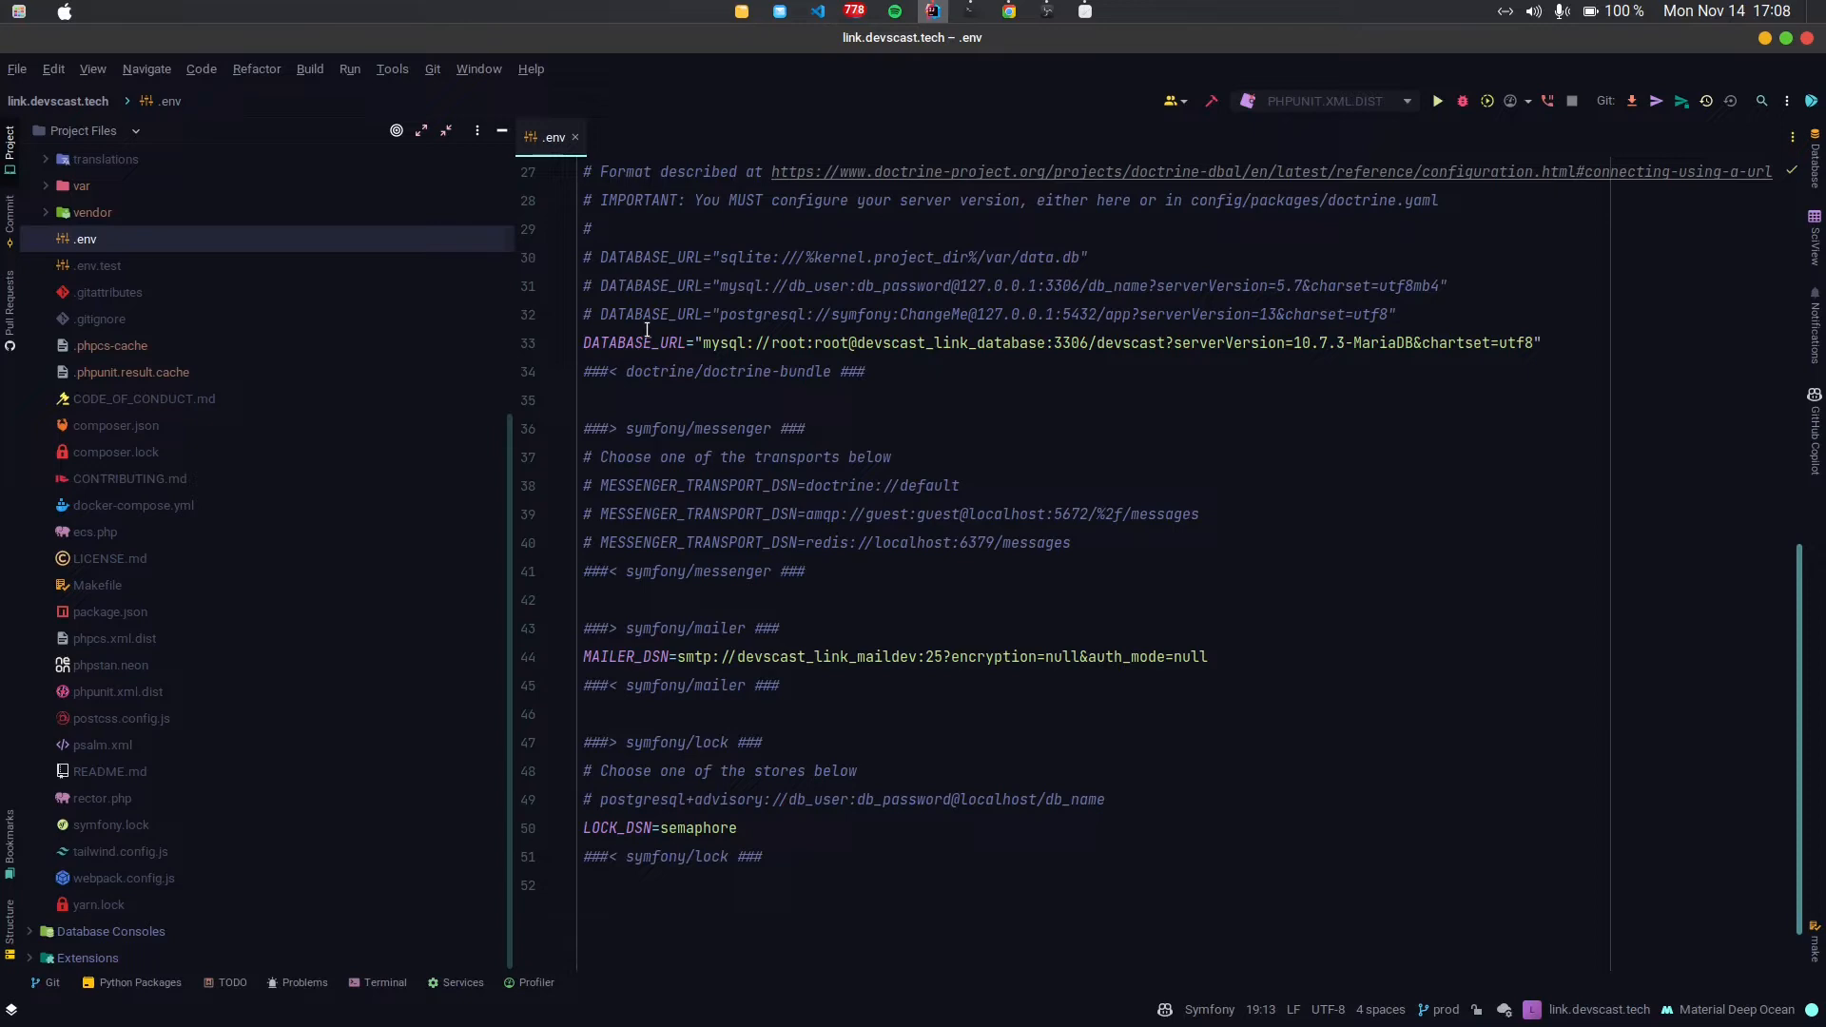
Step: Compare the .env mysql DATABASE_URL with docker-compose.yml's database service, ending back on .env
triple_click(670, 315)
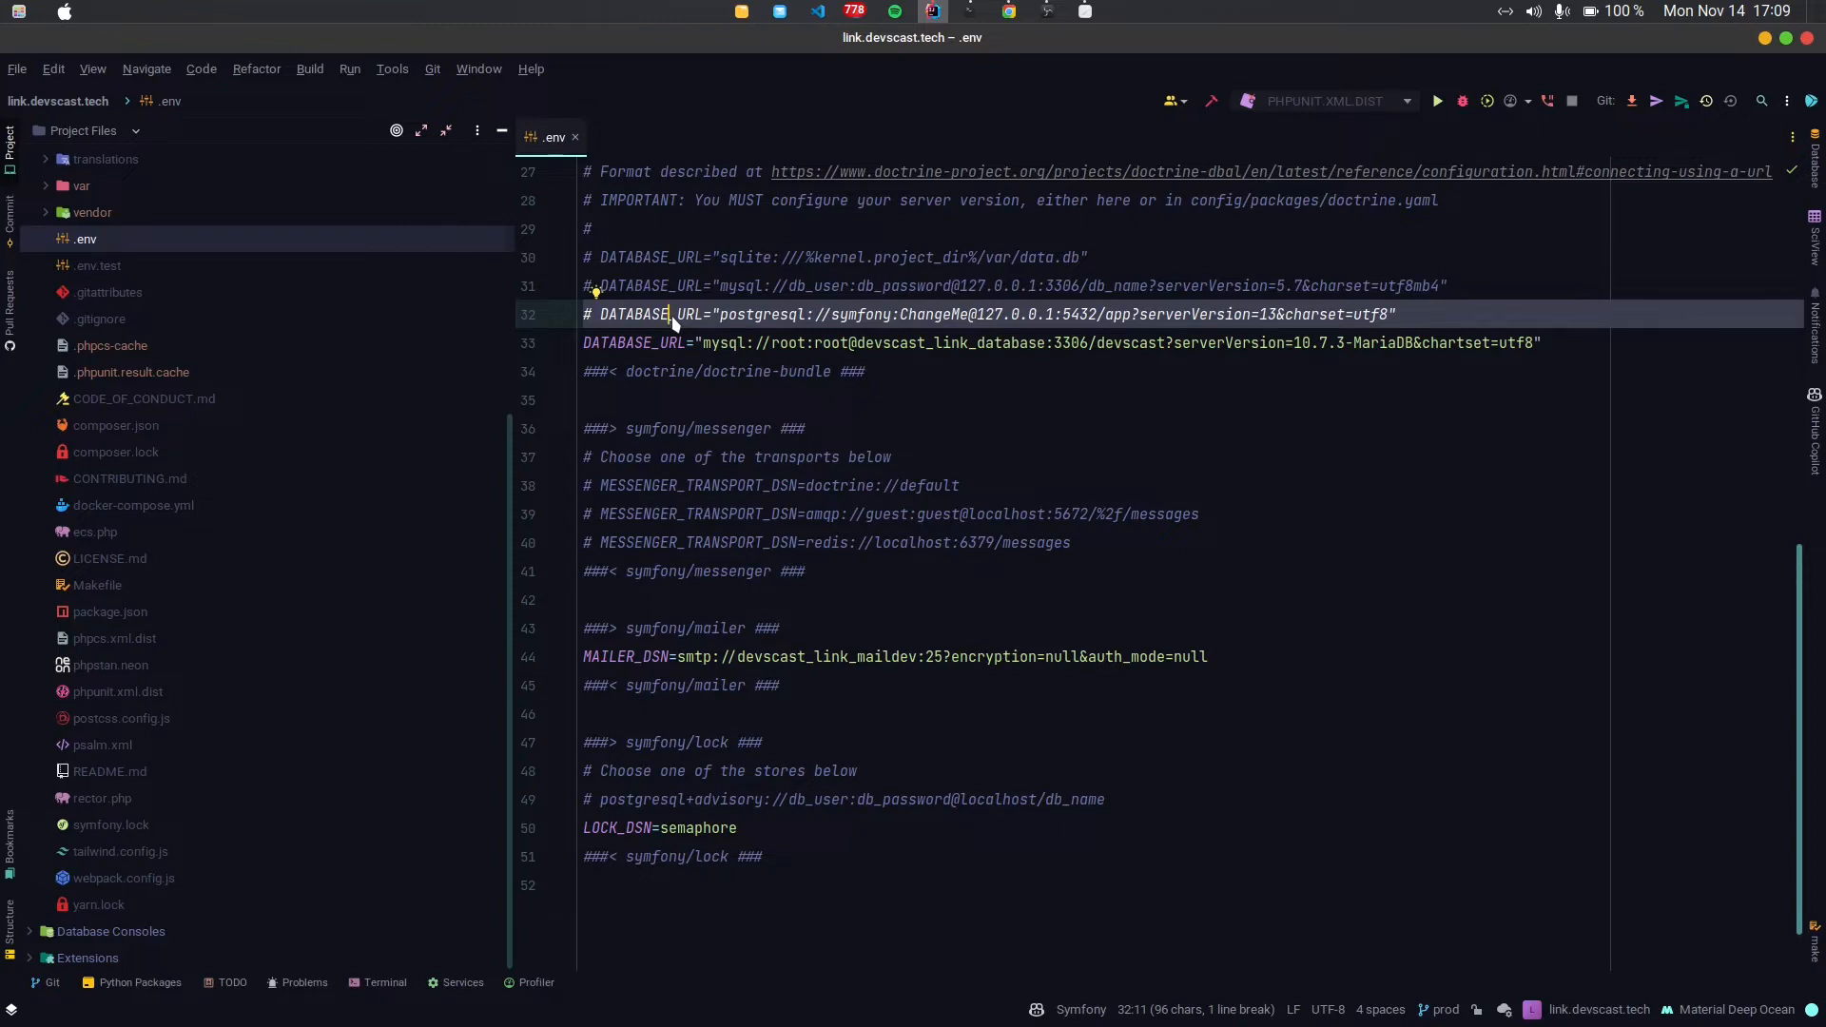
double_click(736, 343)
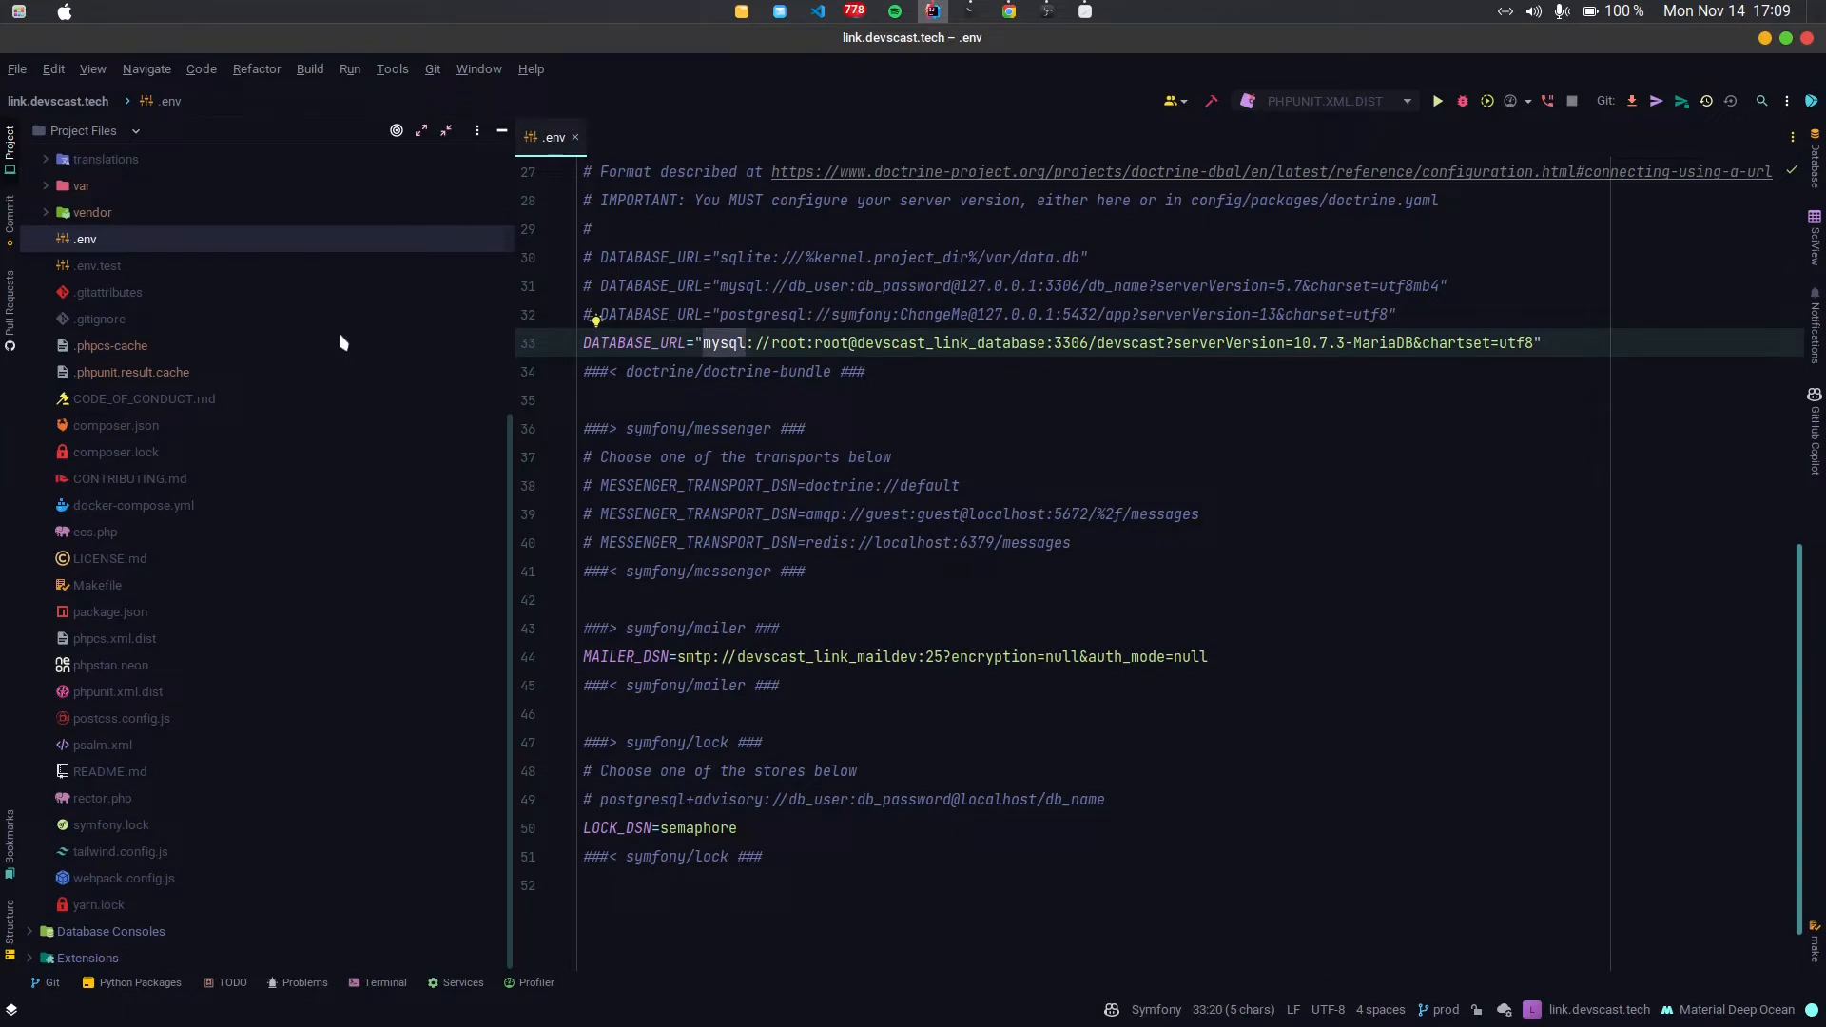
double_click(134, 507)
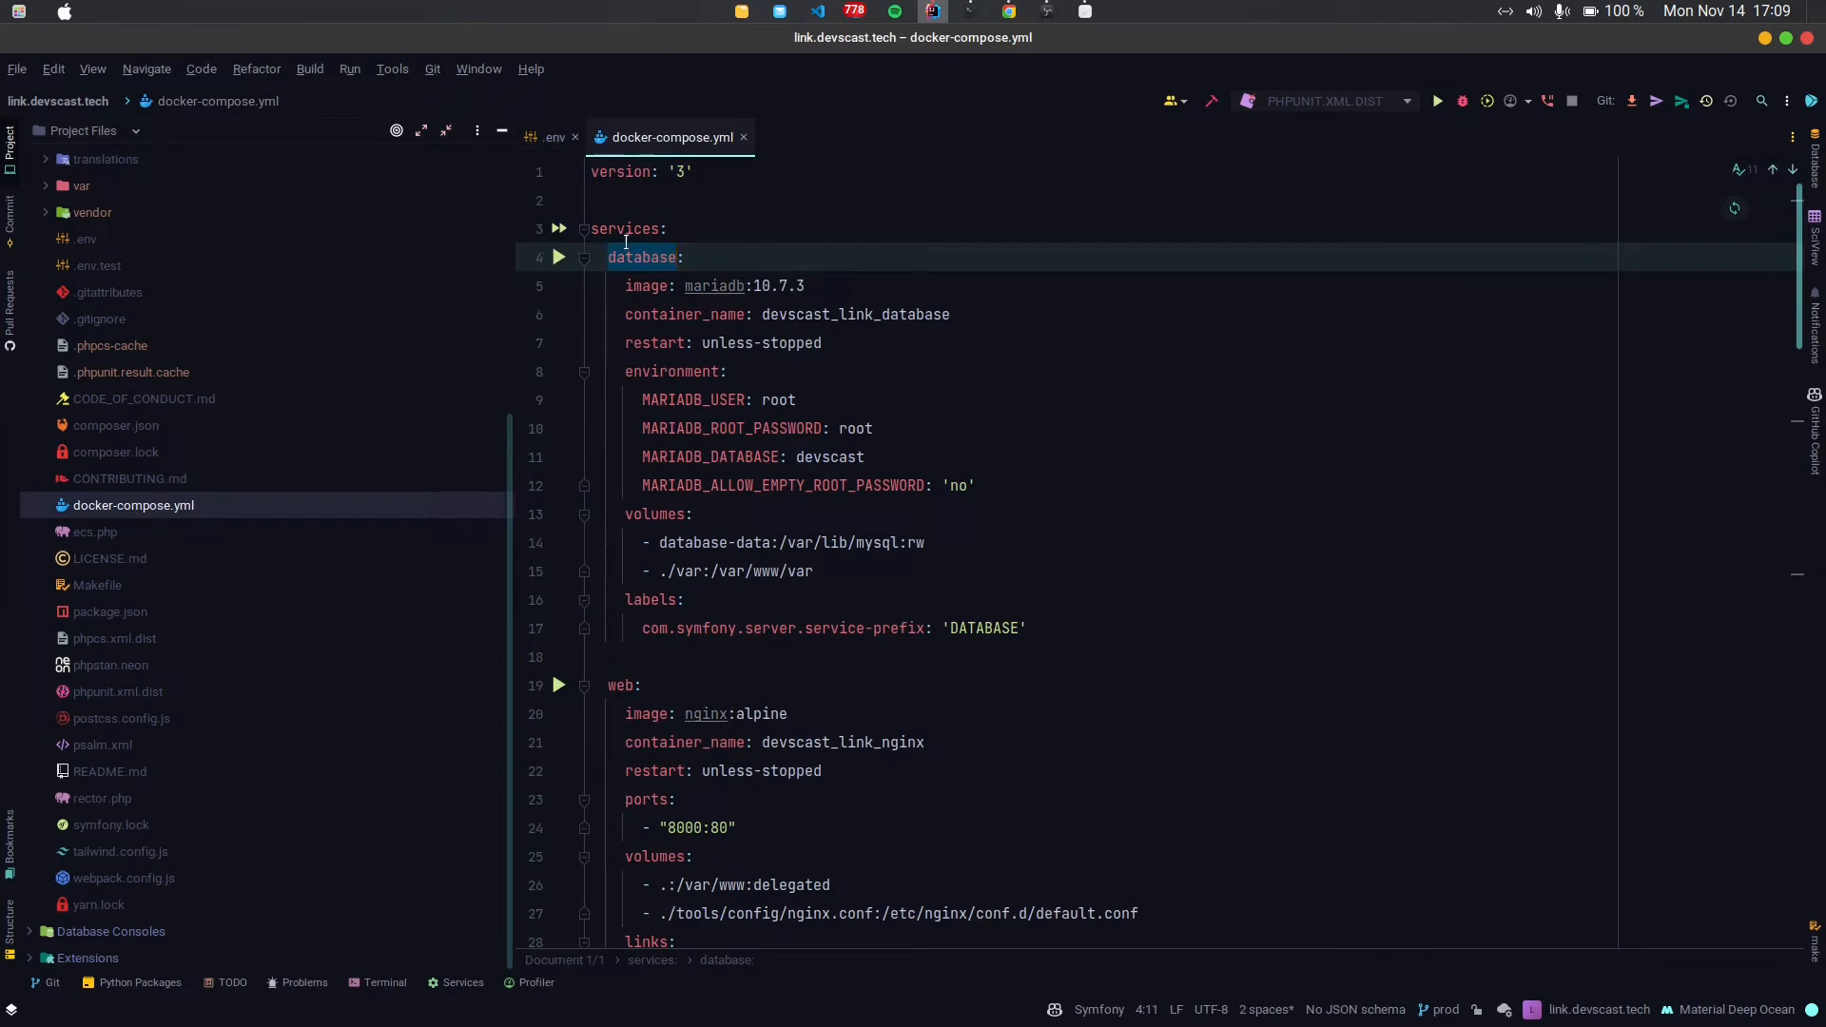
mouse_move(715, 290)
double_click(94, 244)
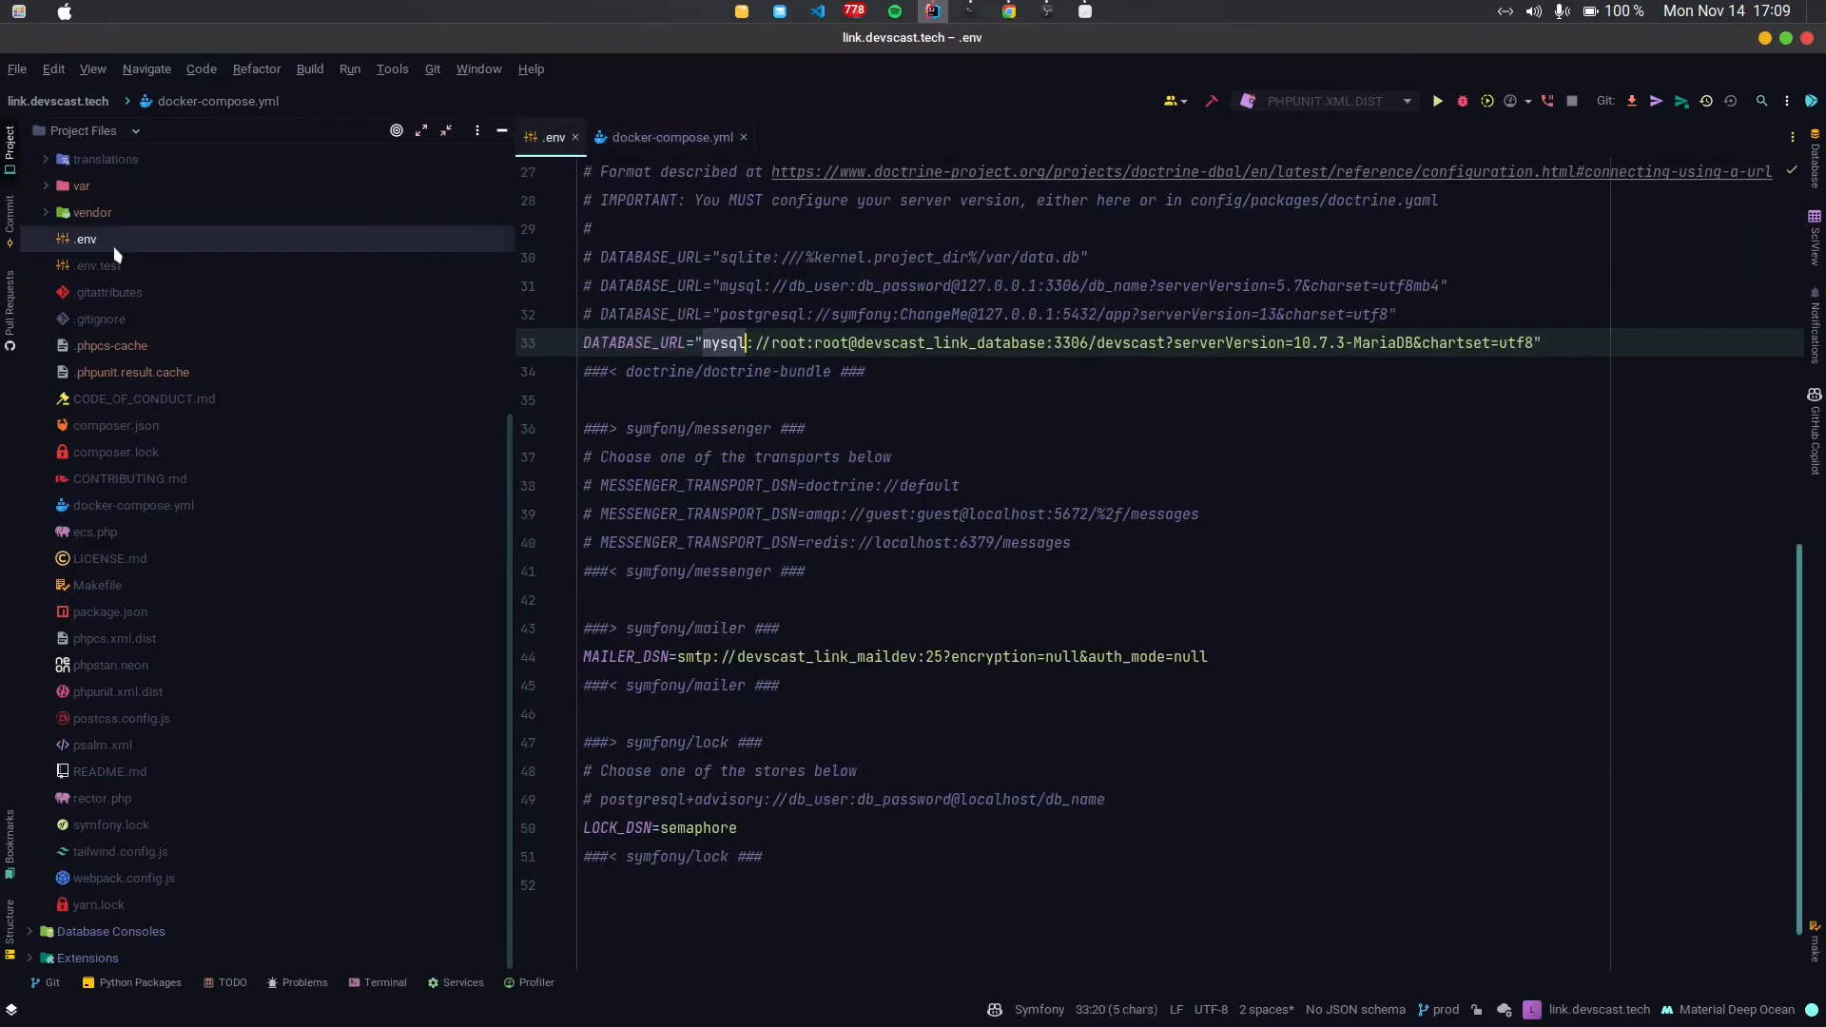
left_click(1547, 343)
scroll(1523, 456, "up", 5)
scroll(1513, 571, "down", 1)
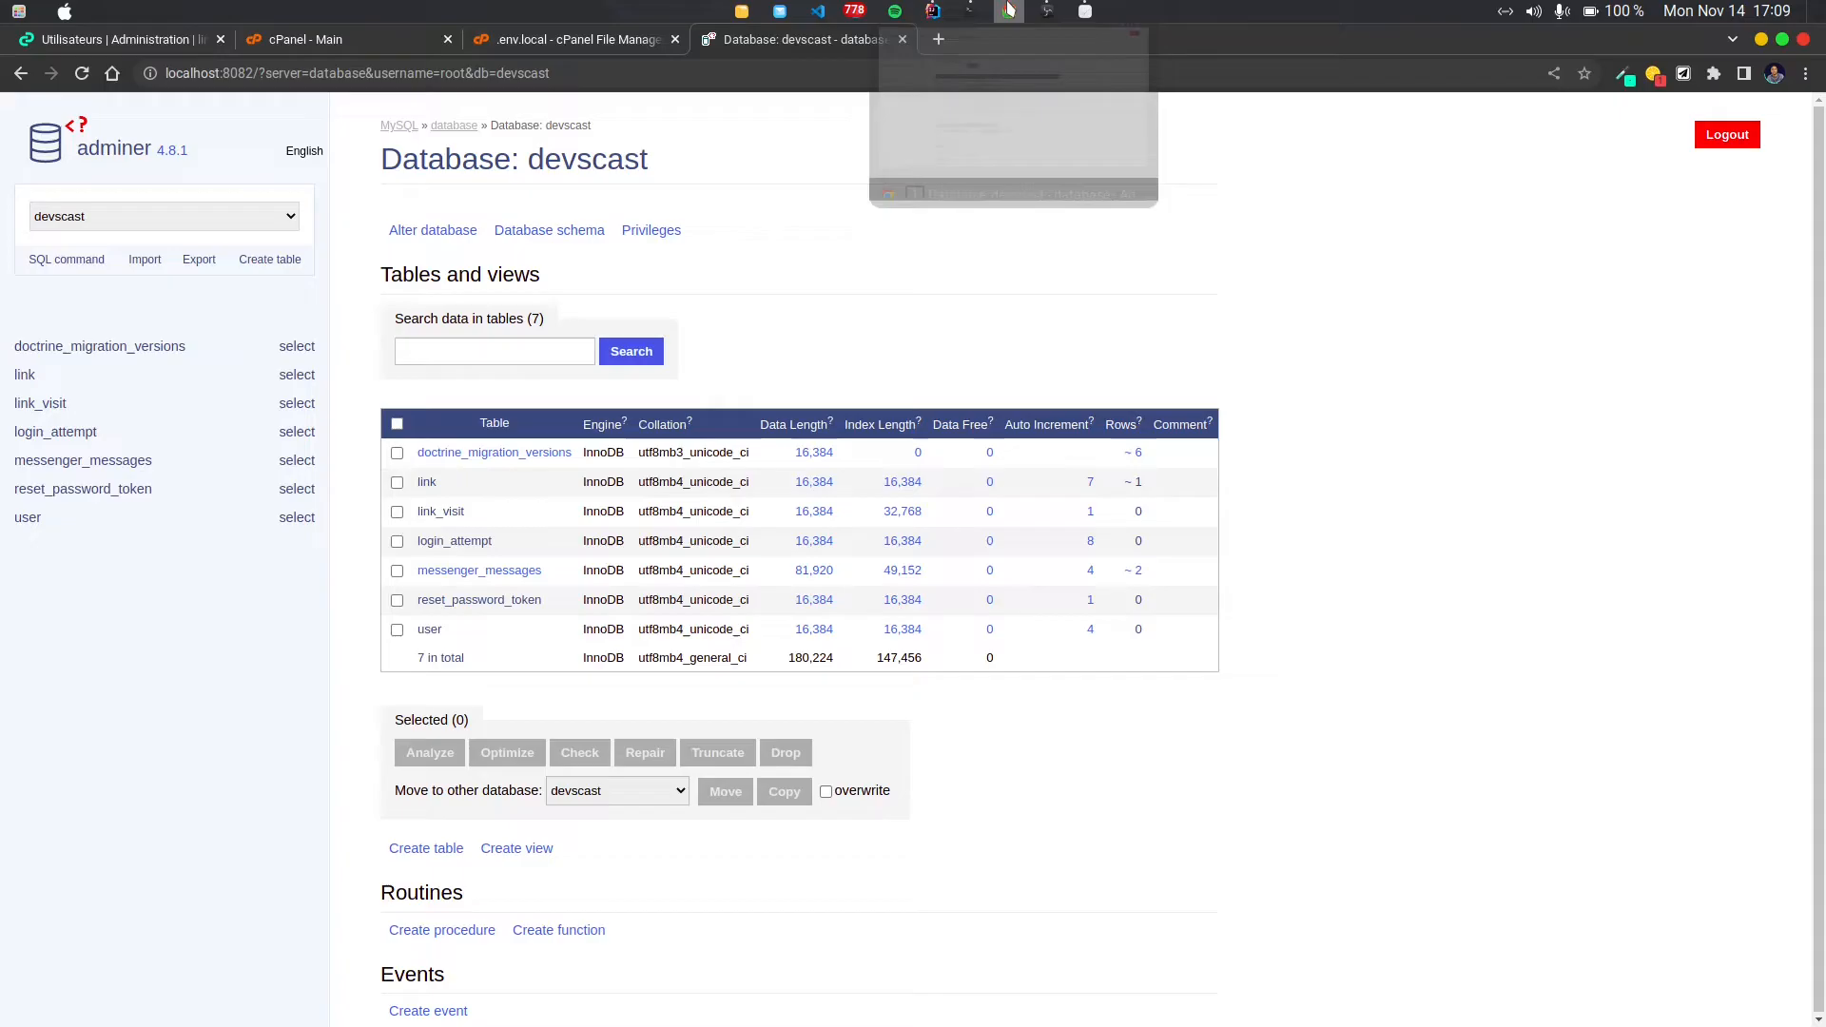
Step: Go to the MySQL® Databases page from the cPanel dashboard
left_click(1010, 11)
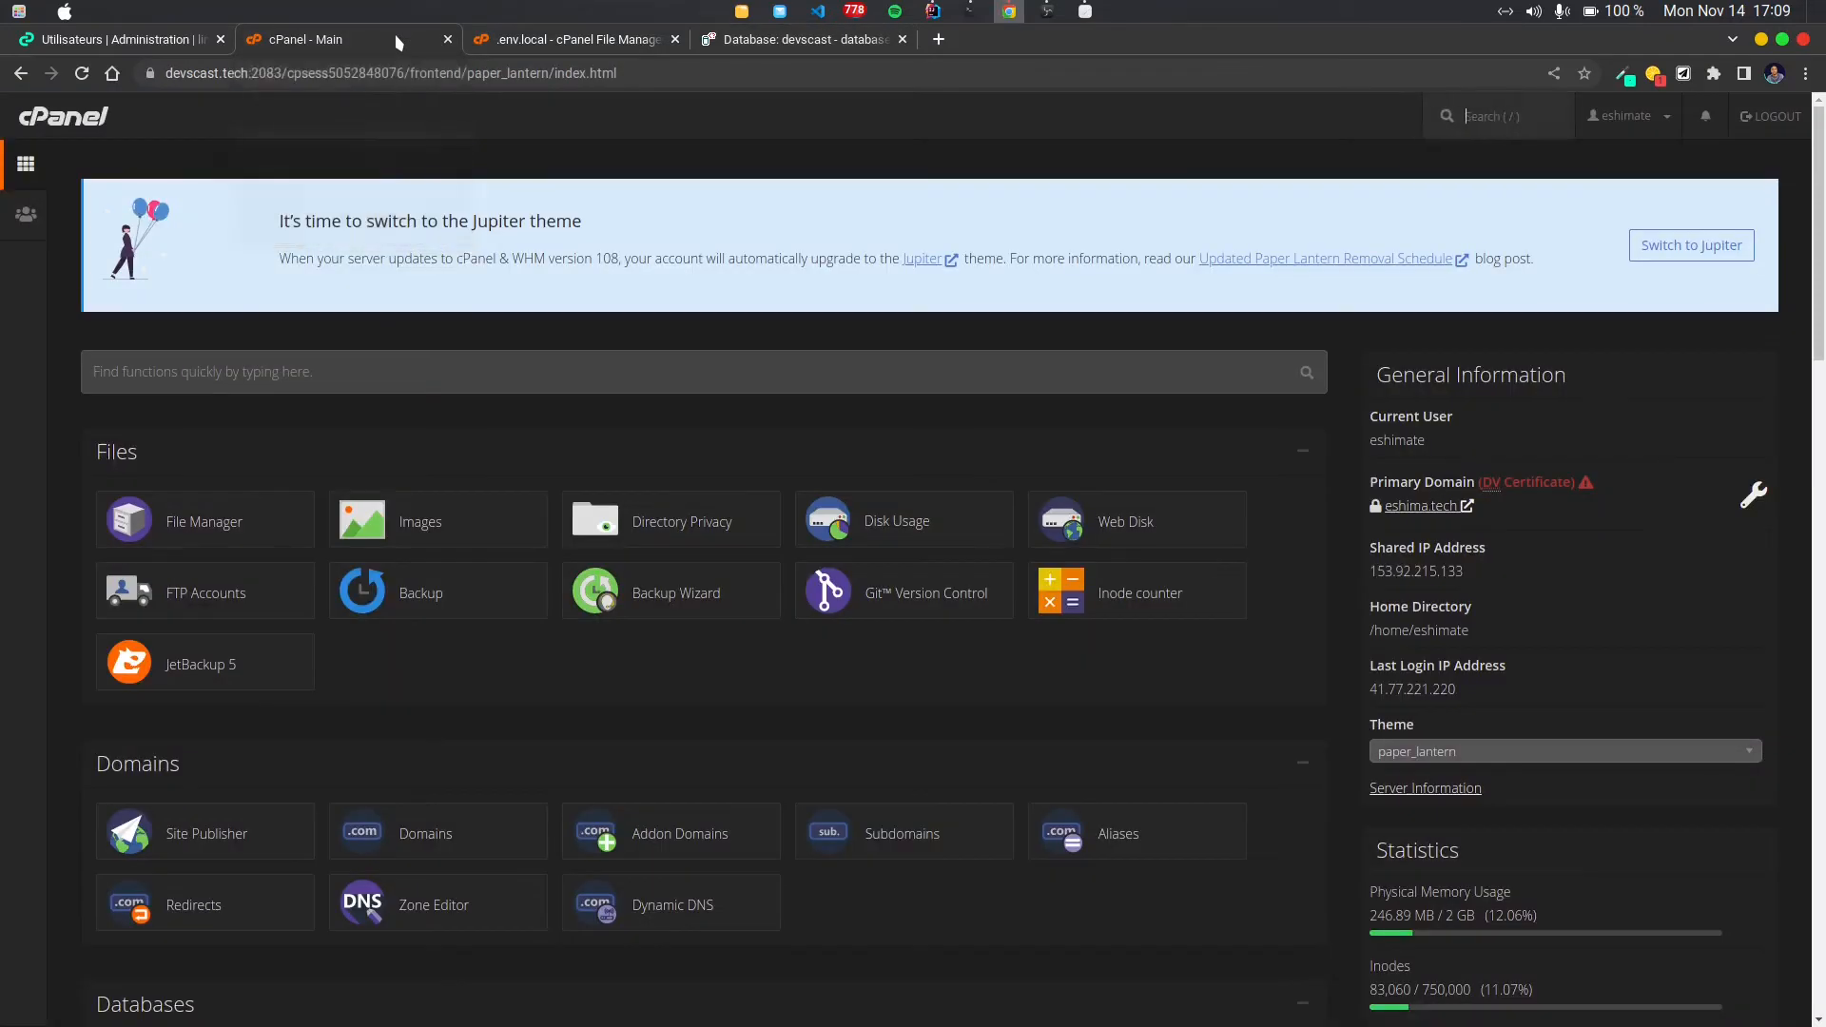
left_click(398, 43)
scroll(324, 403, "down", 7)
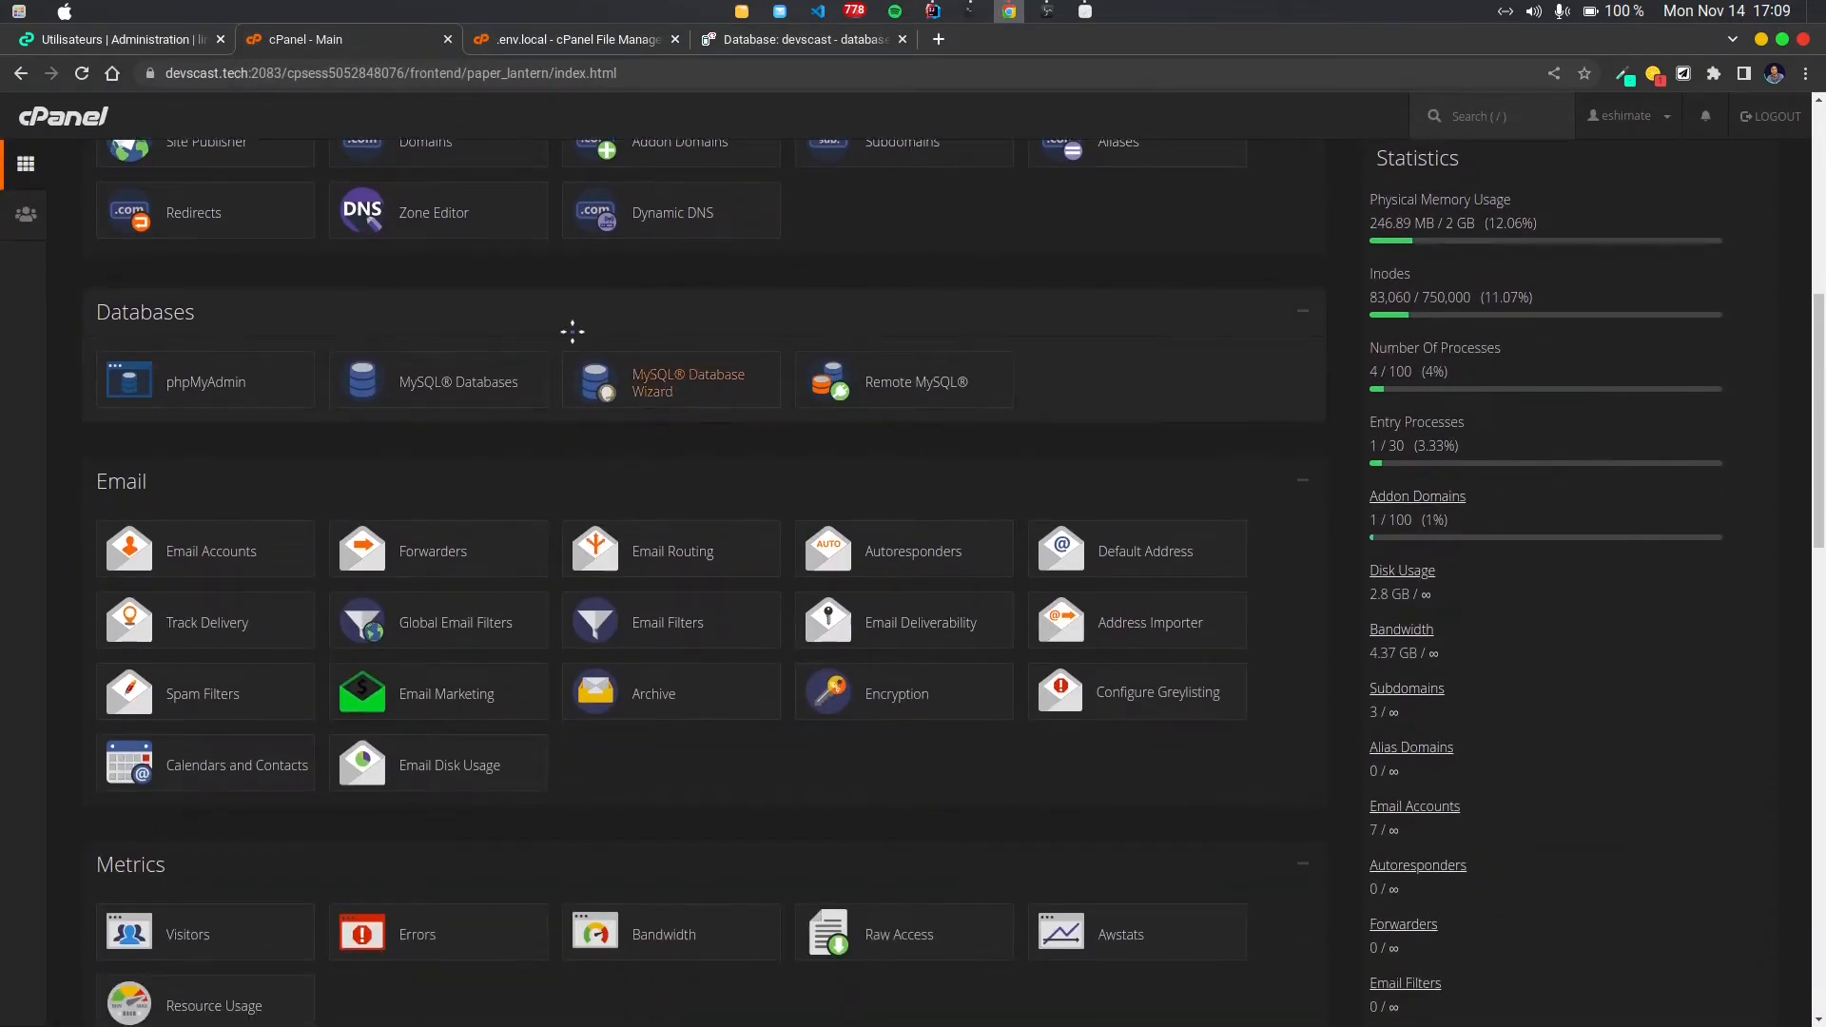
left_click(453, 384)
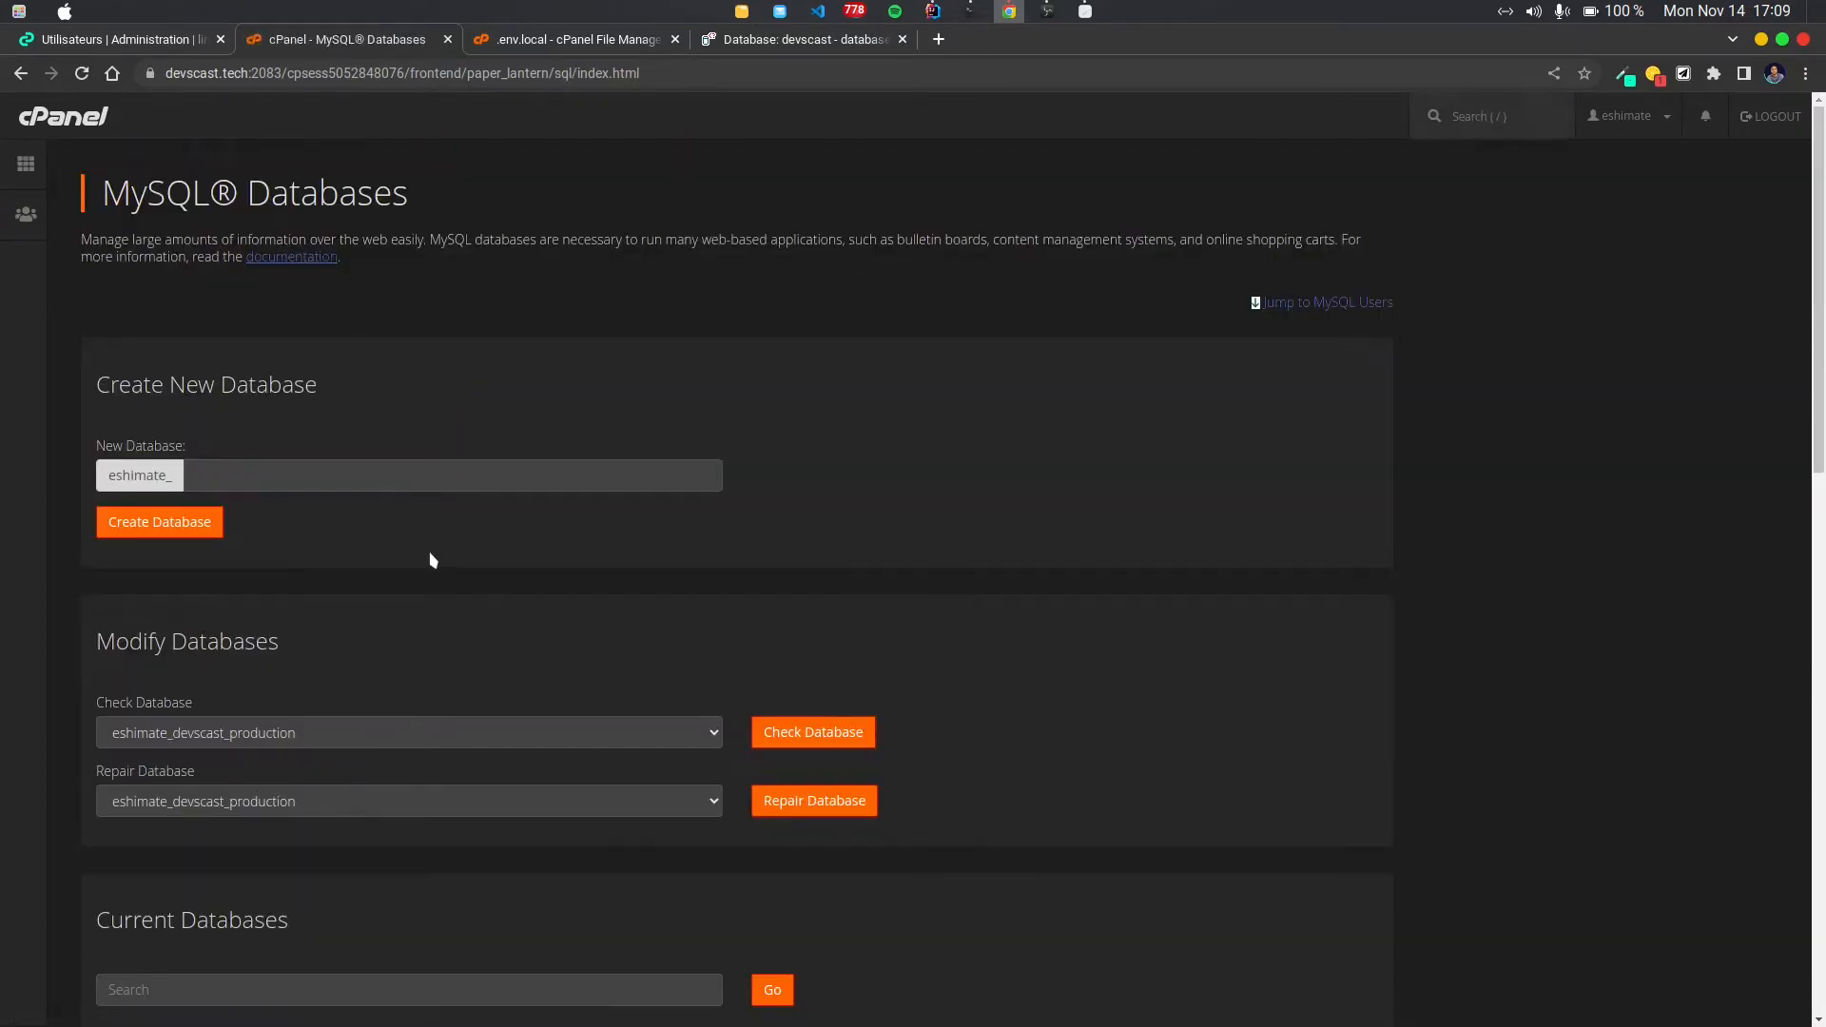
scroll(430, 559, "down", 1)
scroll(433, 561, "down", 1)
scroll(433, 561, "down", 10)
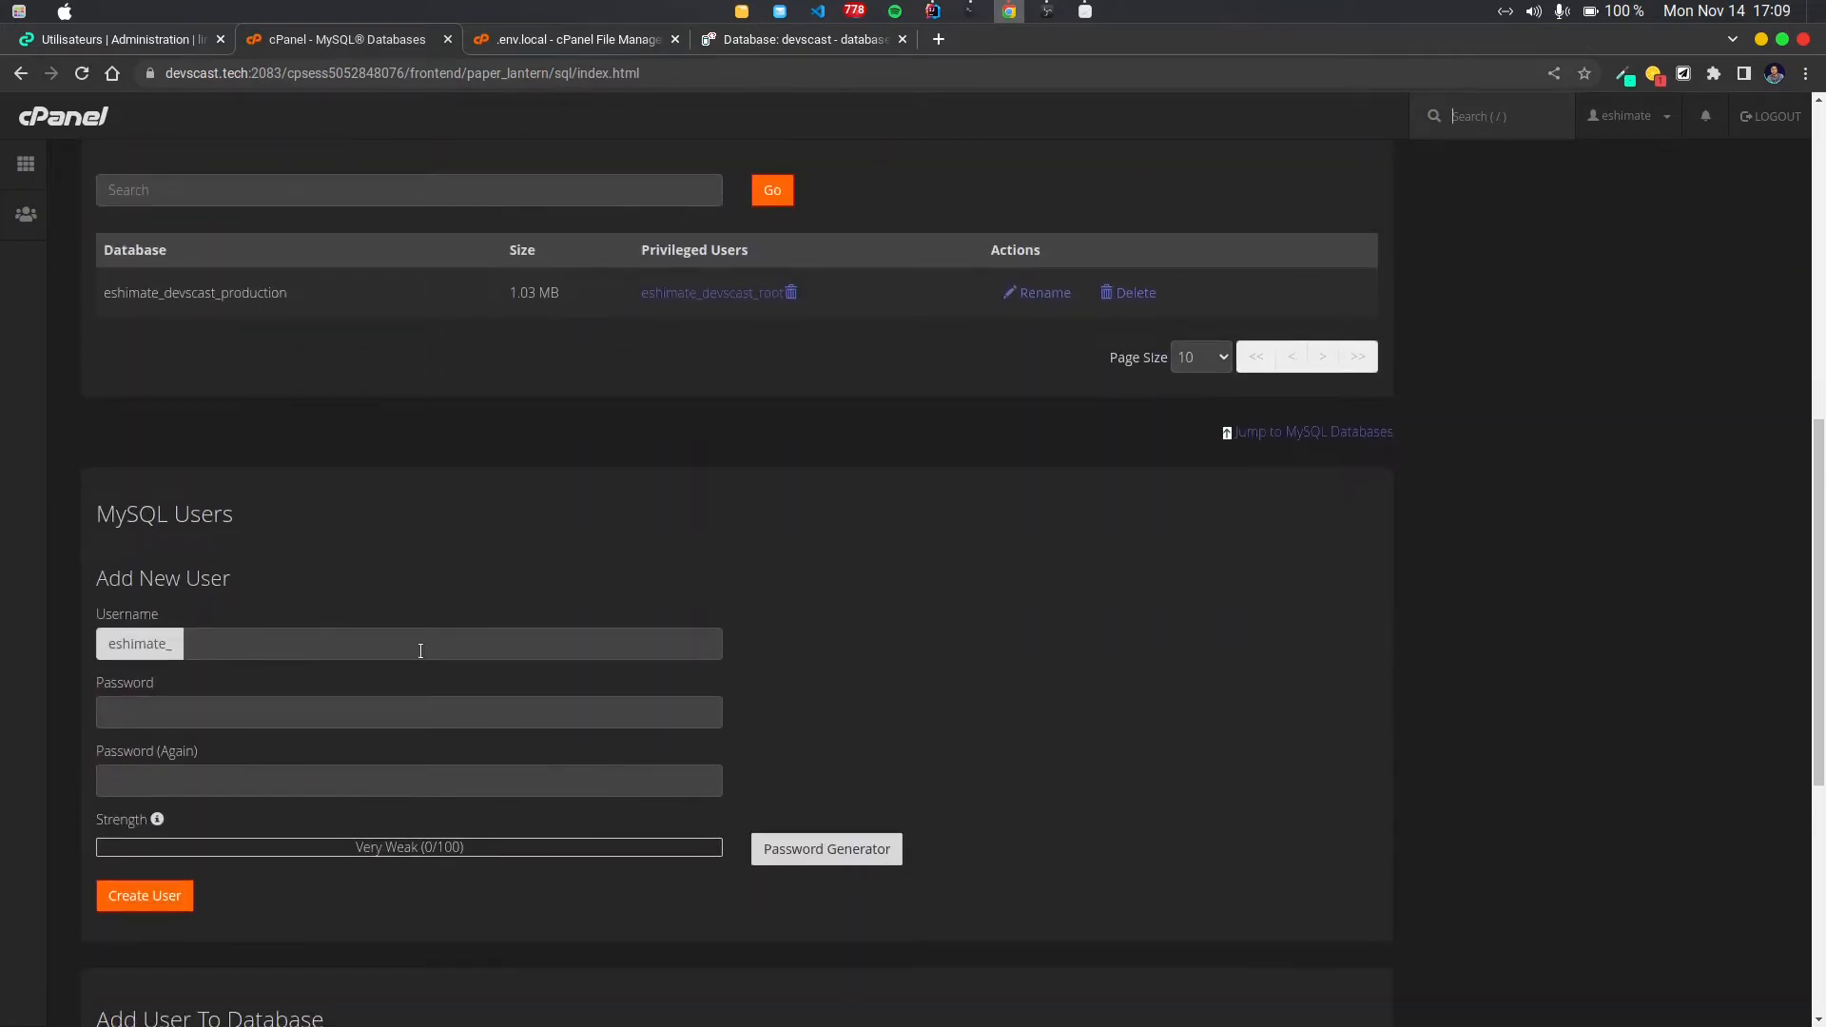
Step: Create MySQL user link_root with the pasted password entered twice
left_click(420, 651)
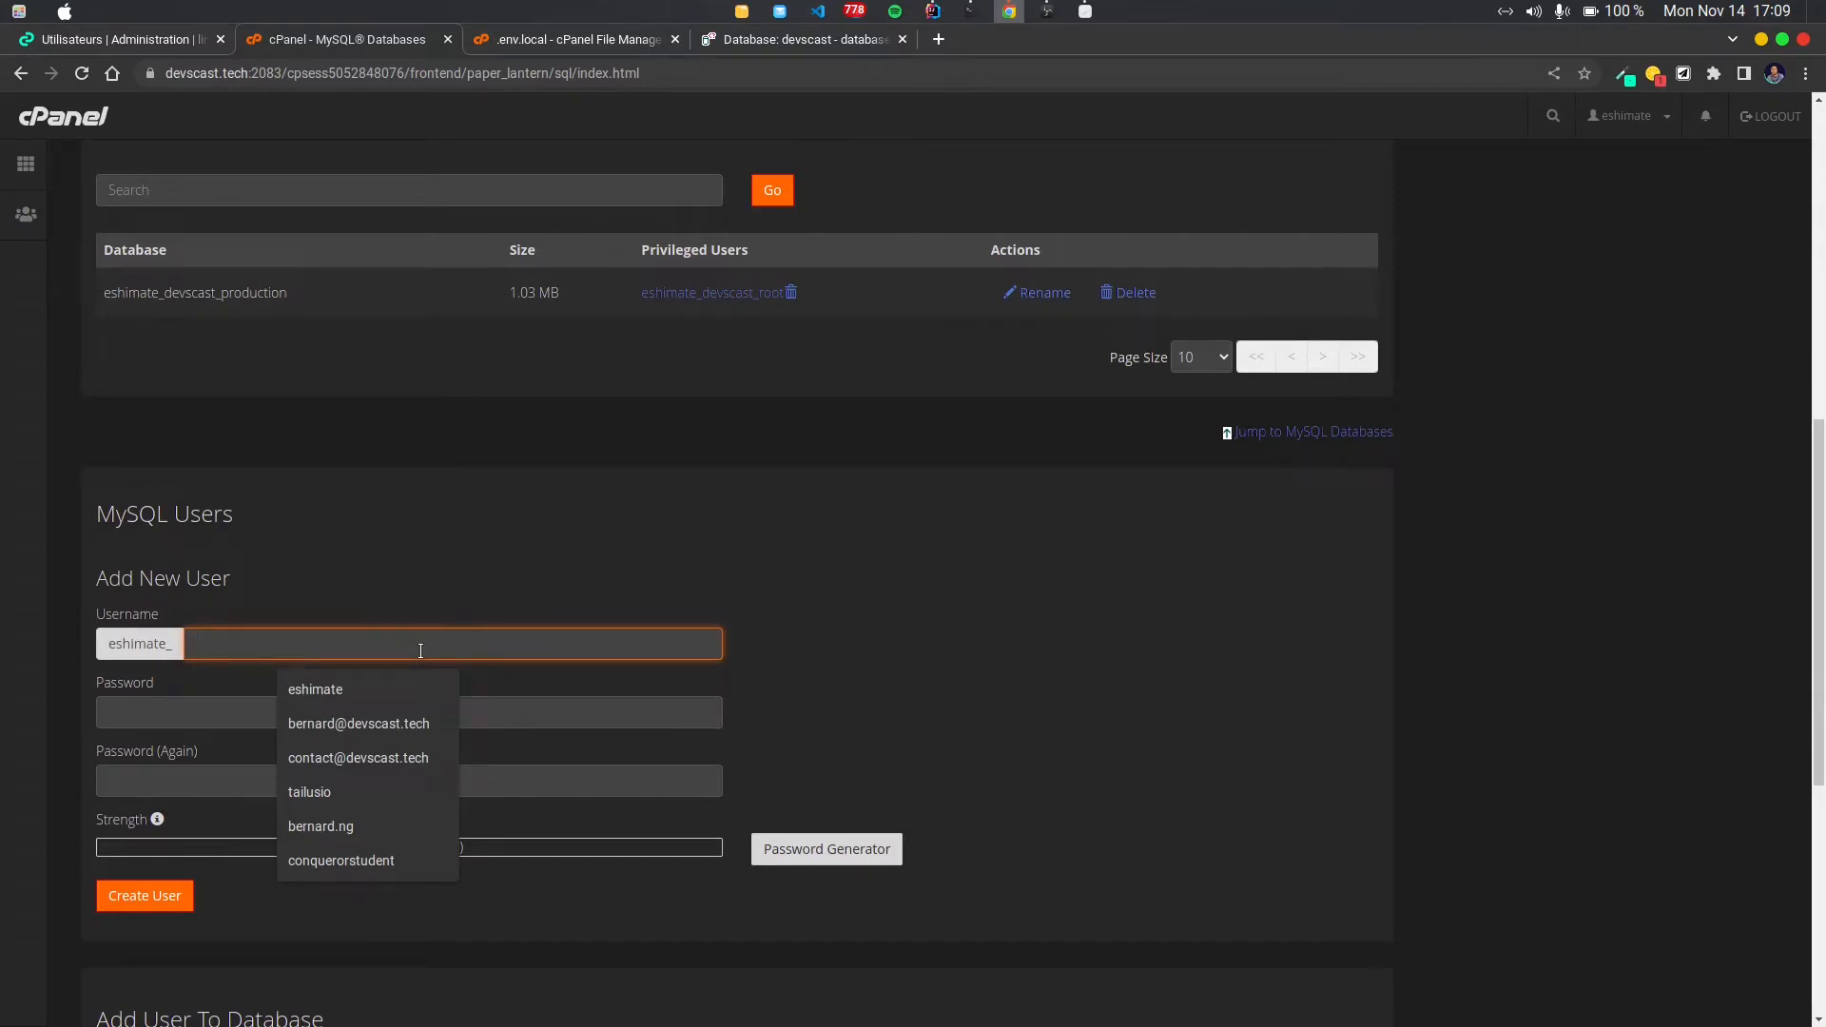
scroll(210, 392, "down", 1)
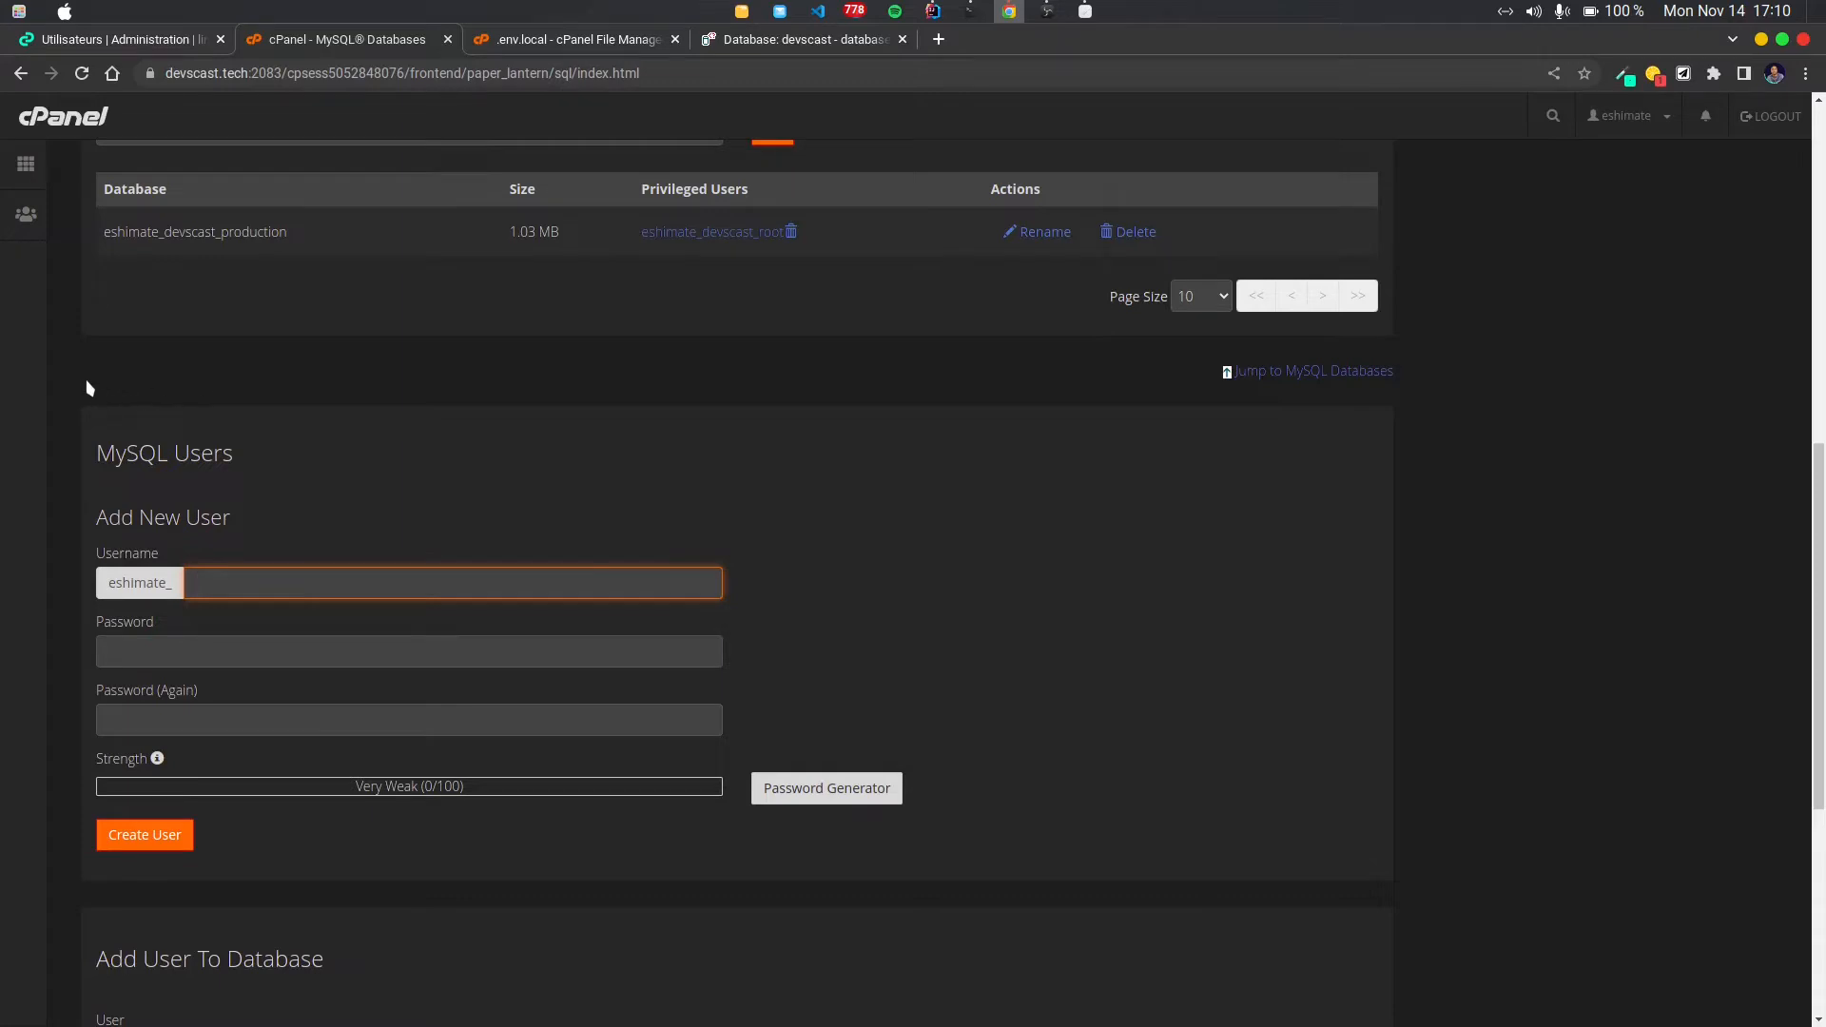
scroll(390, 476, "down", 2)
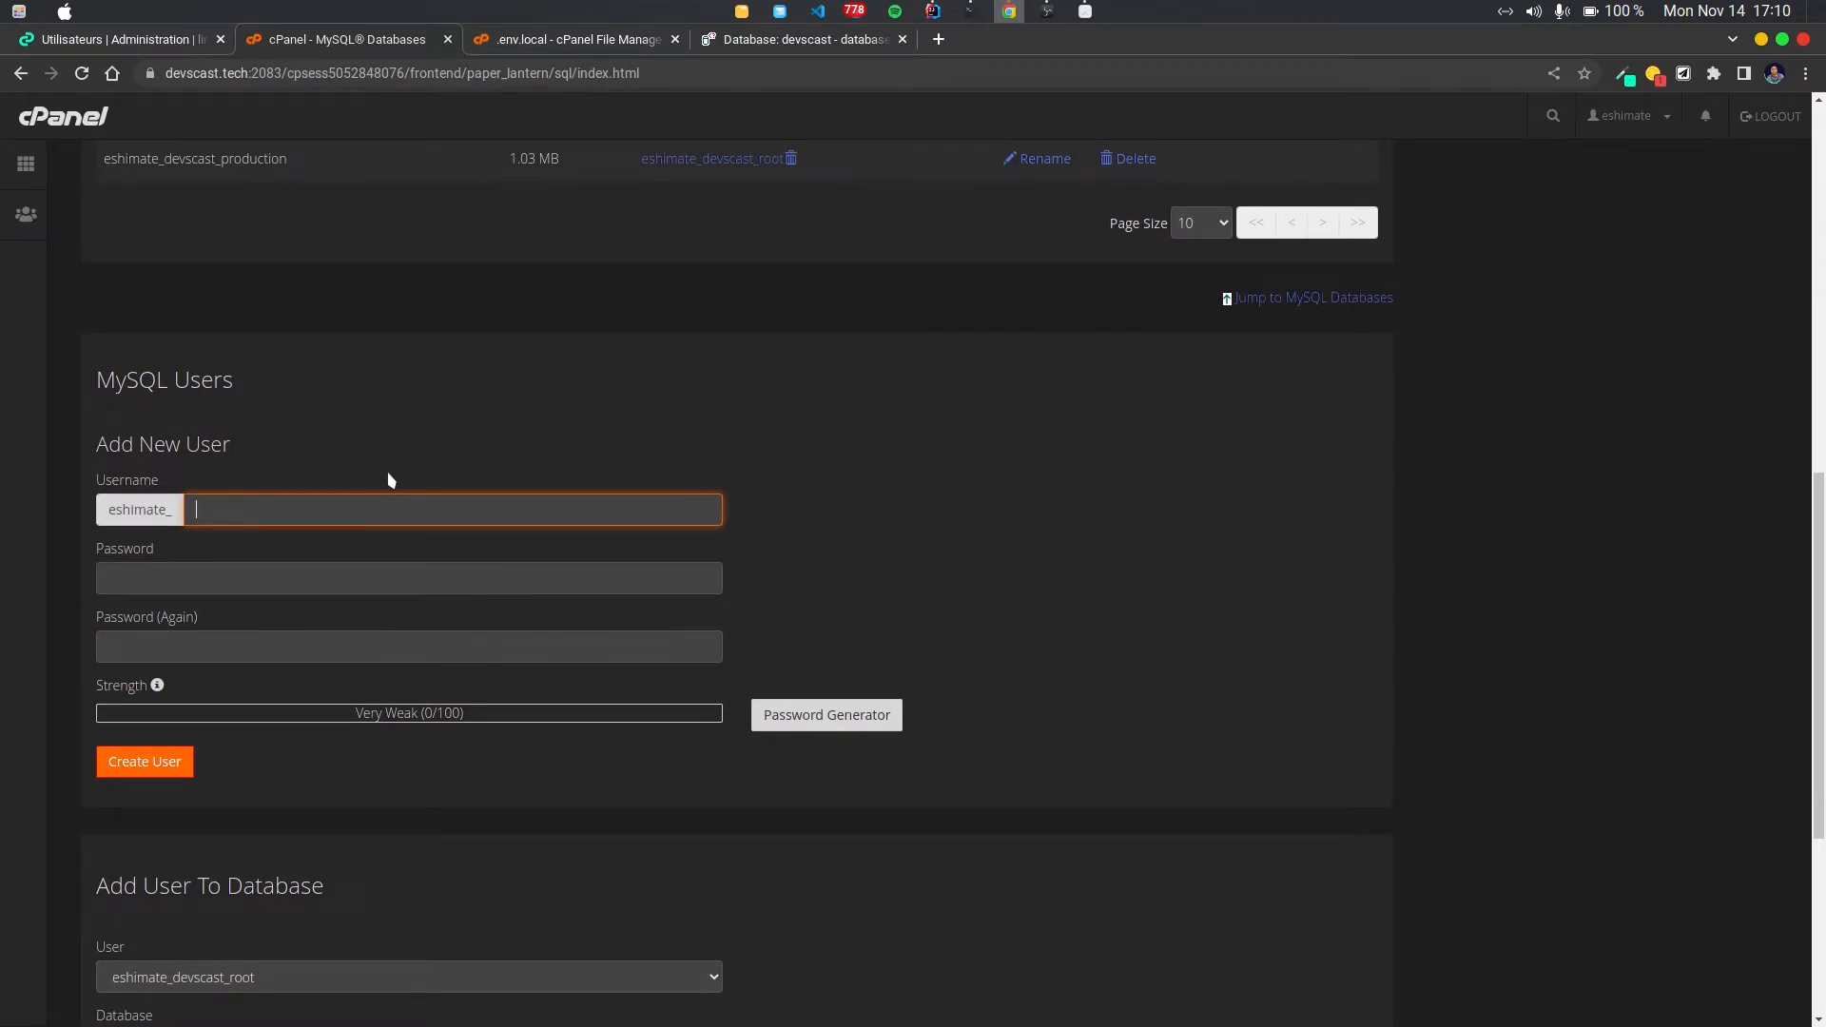
type("link_root")
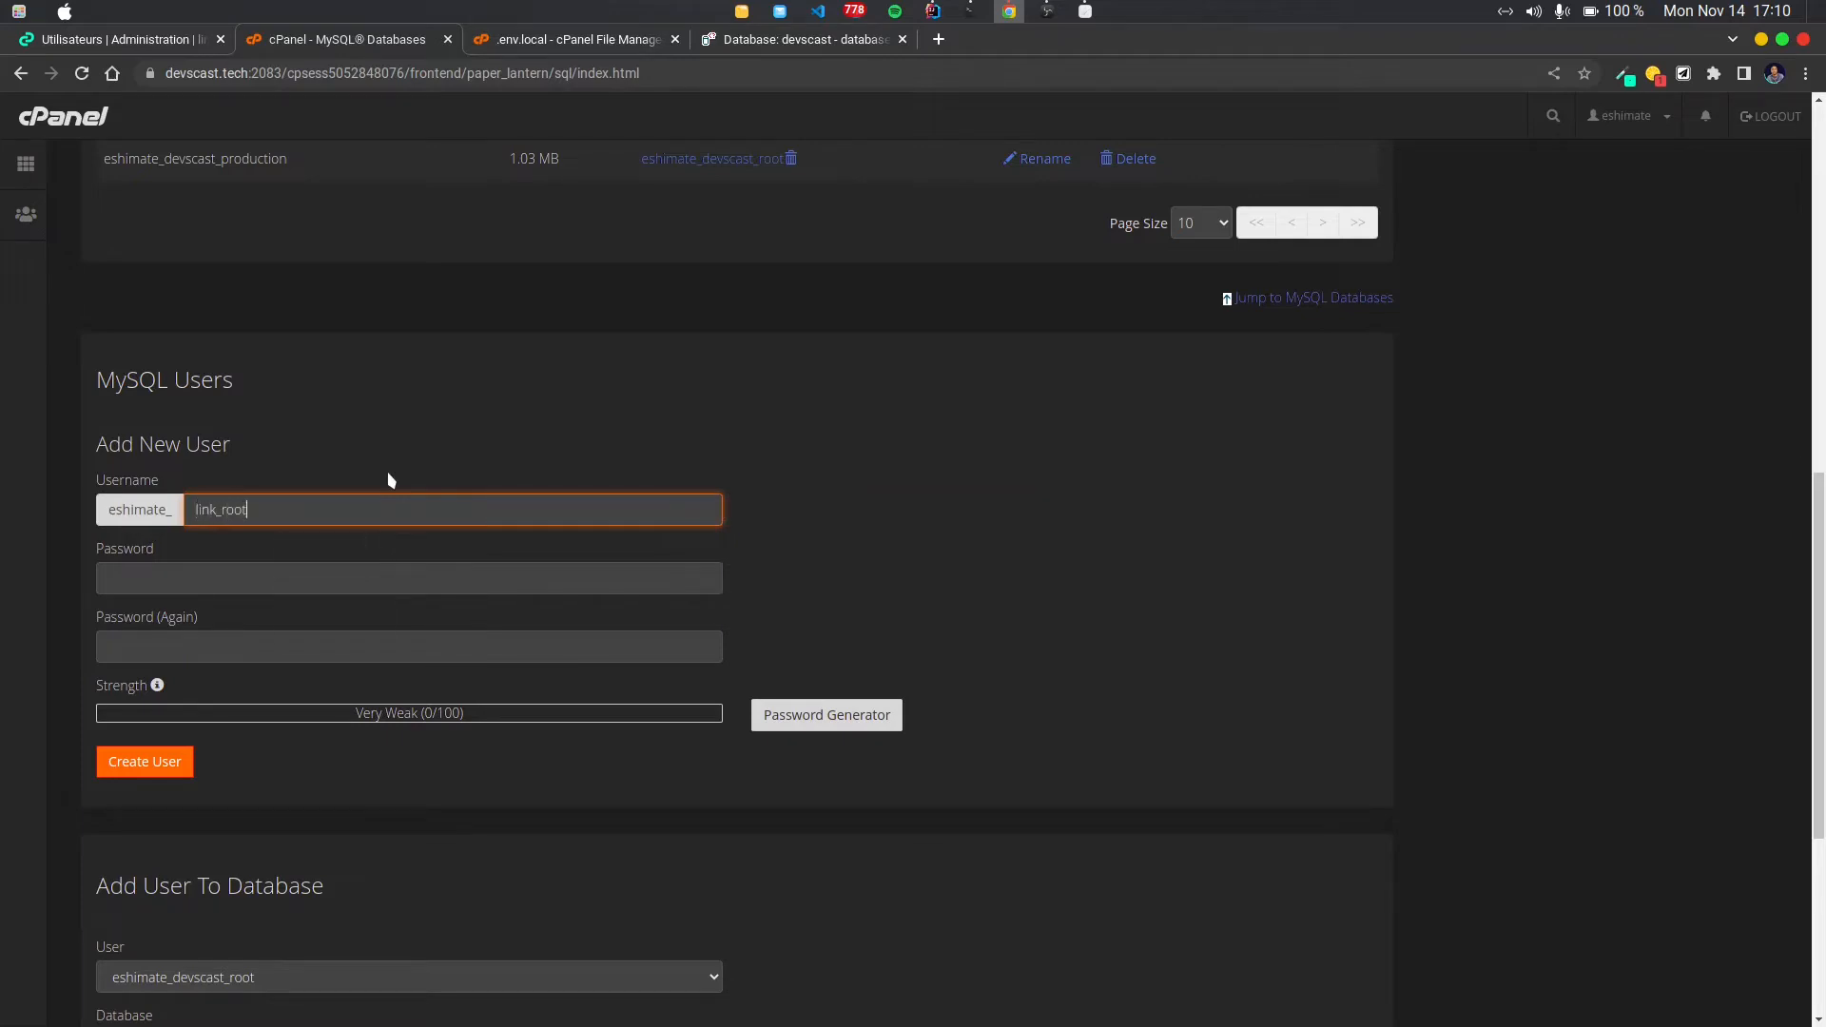
key("Tab")
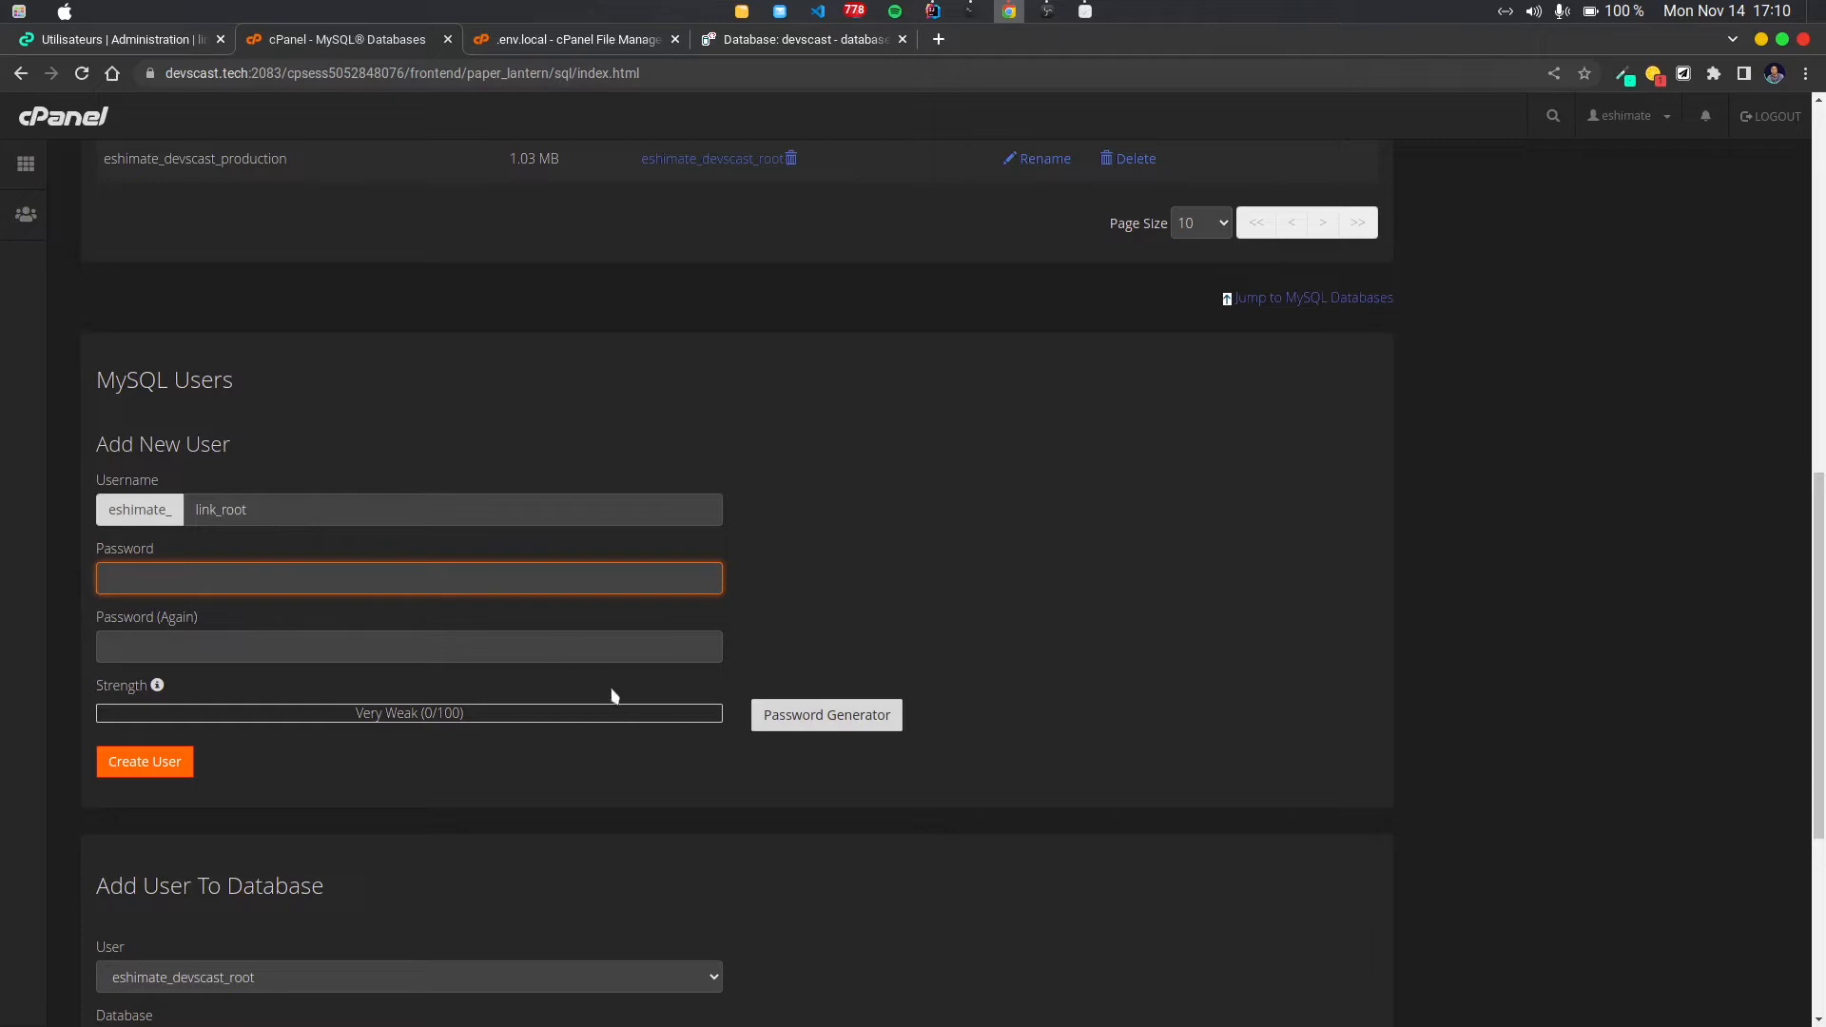
left_click(284, 582)
key("ctrl+v")
left_click(292, 645)
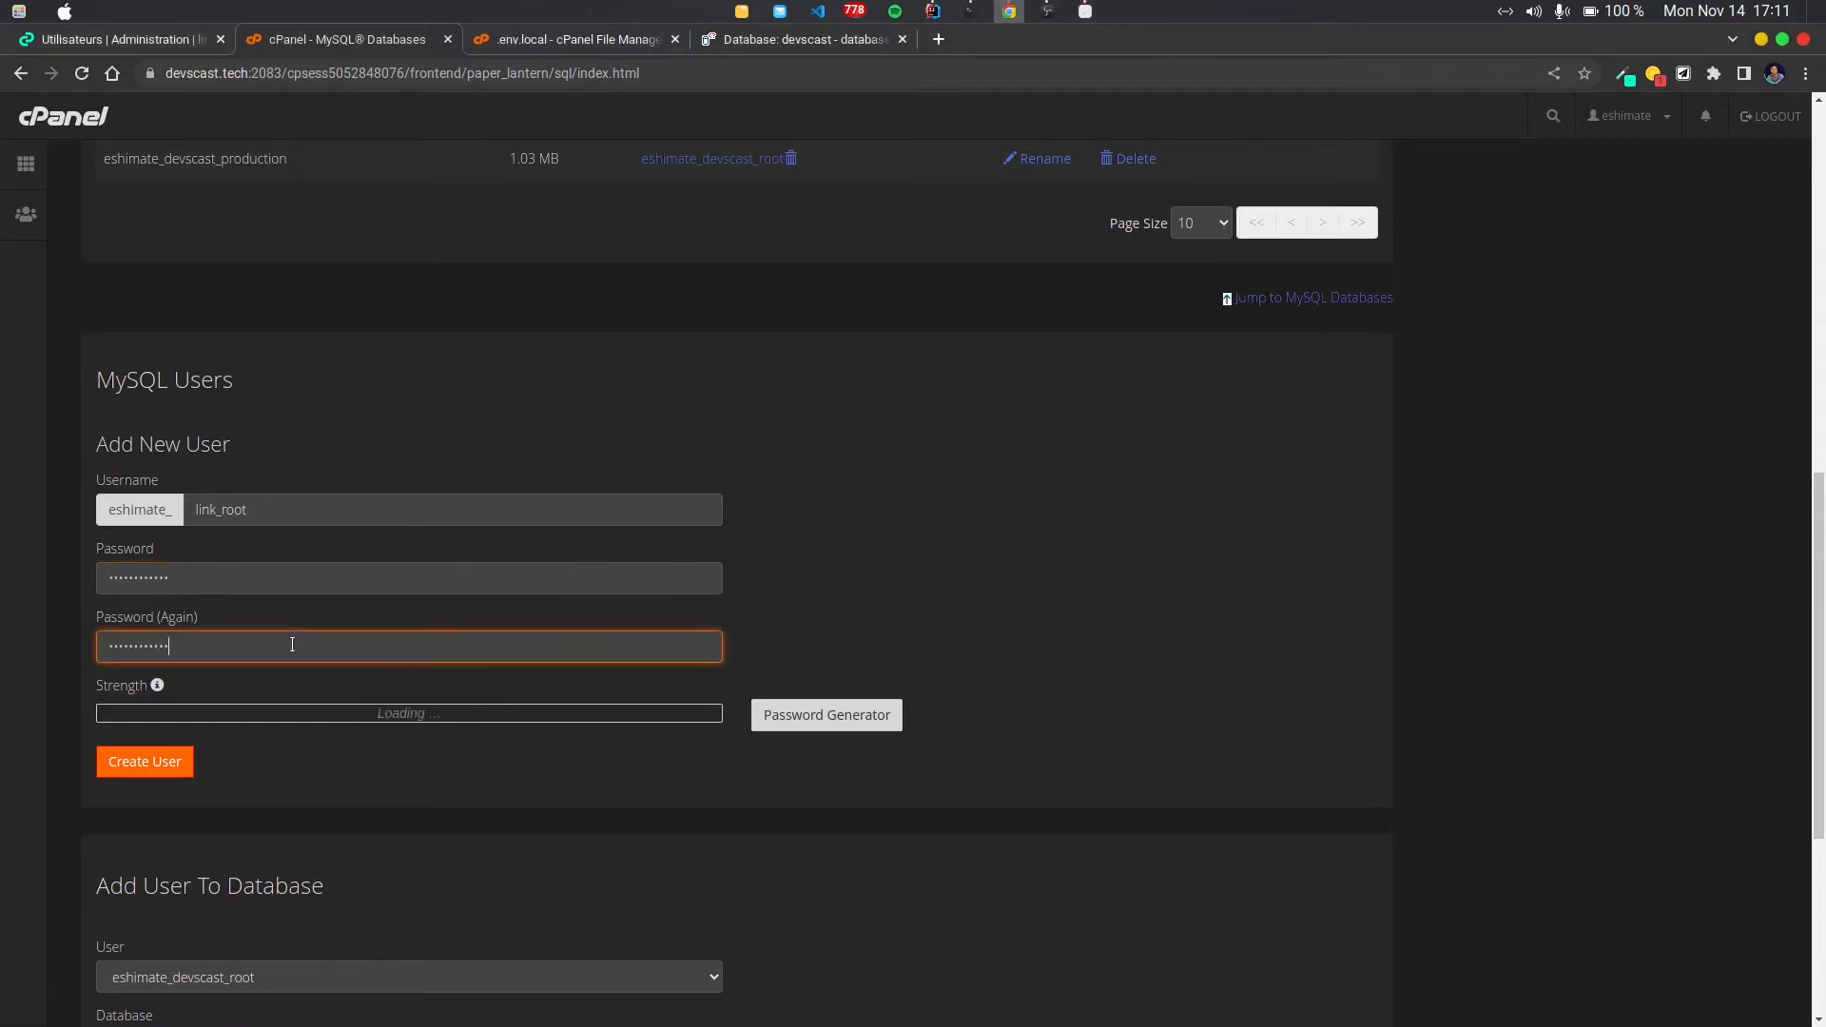
left_click(185, 766)
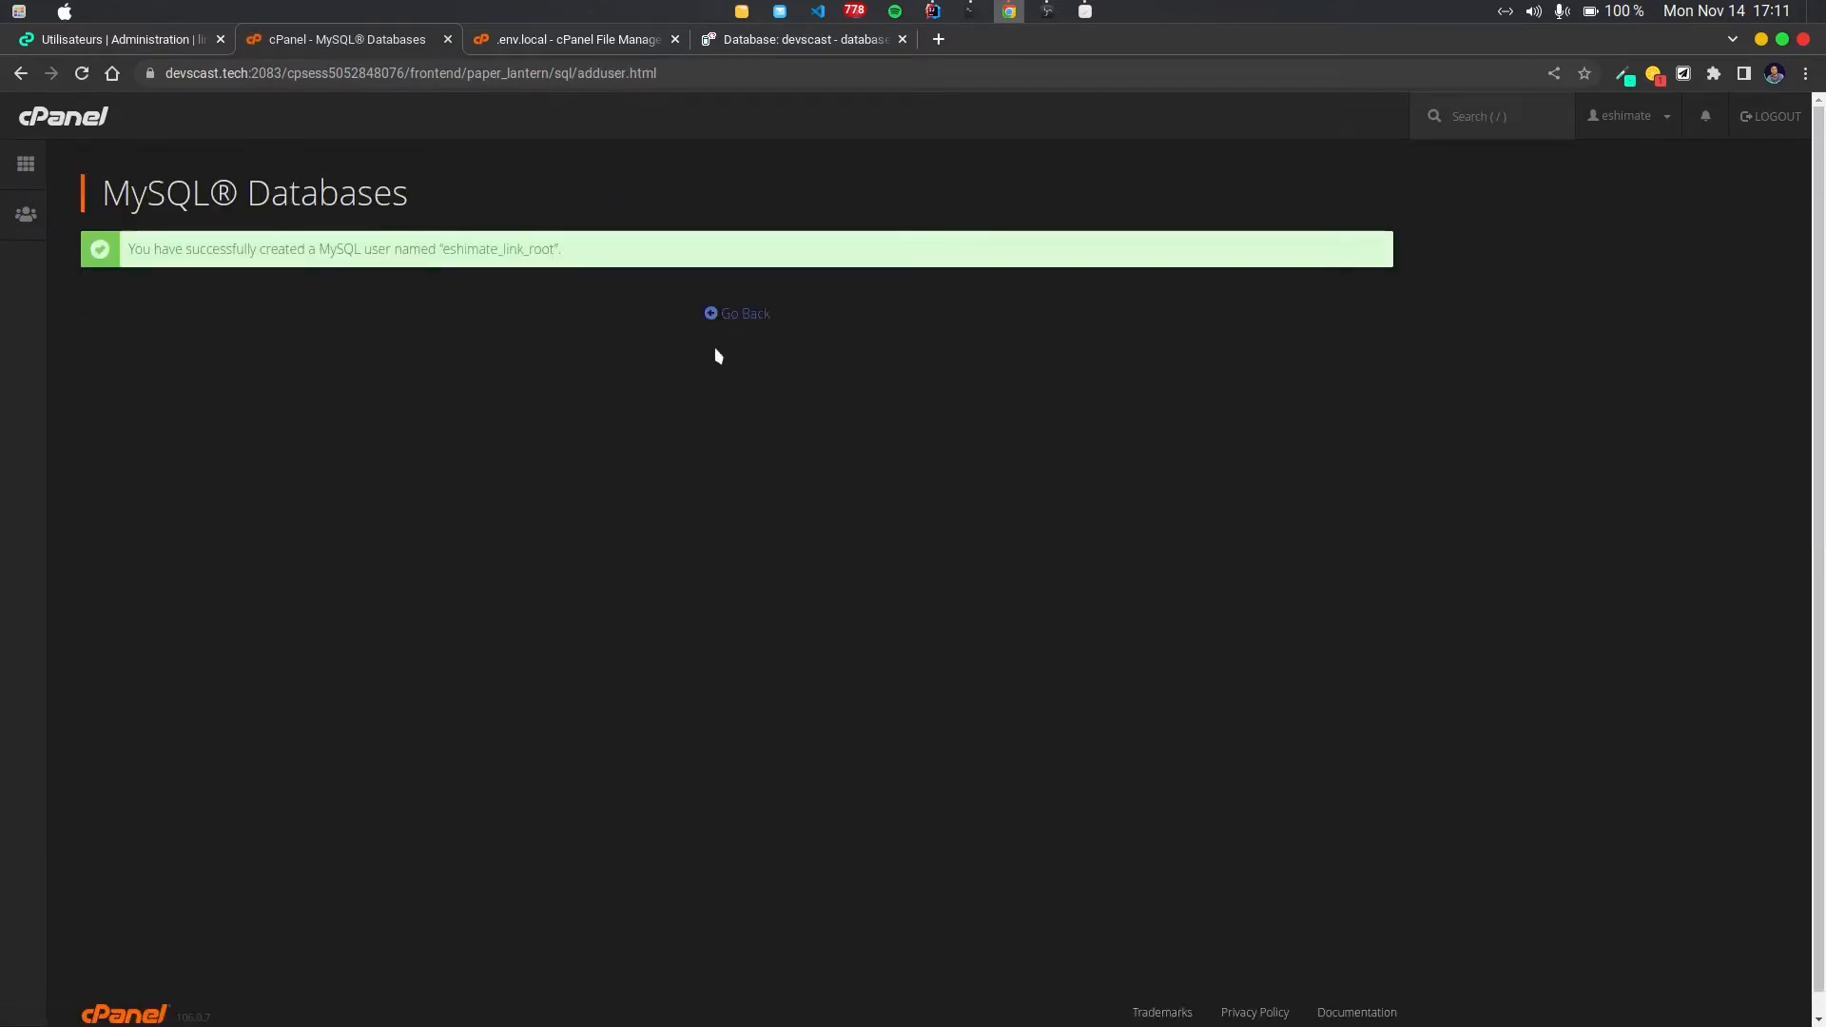
Step: Add a database named link_production, producing eshimate_link_production
left_click(751, 314)
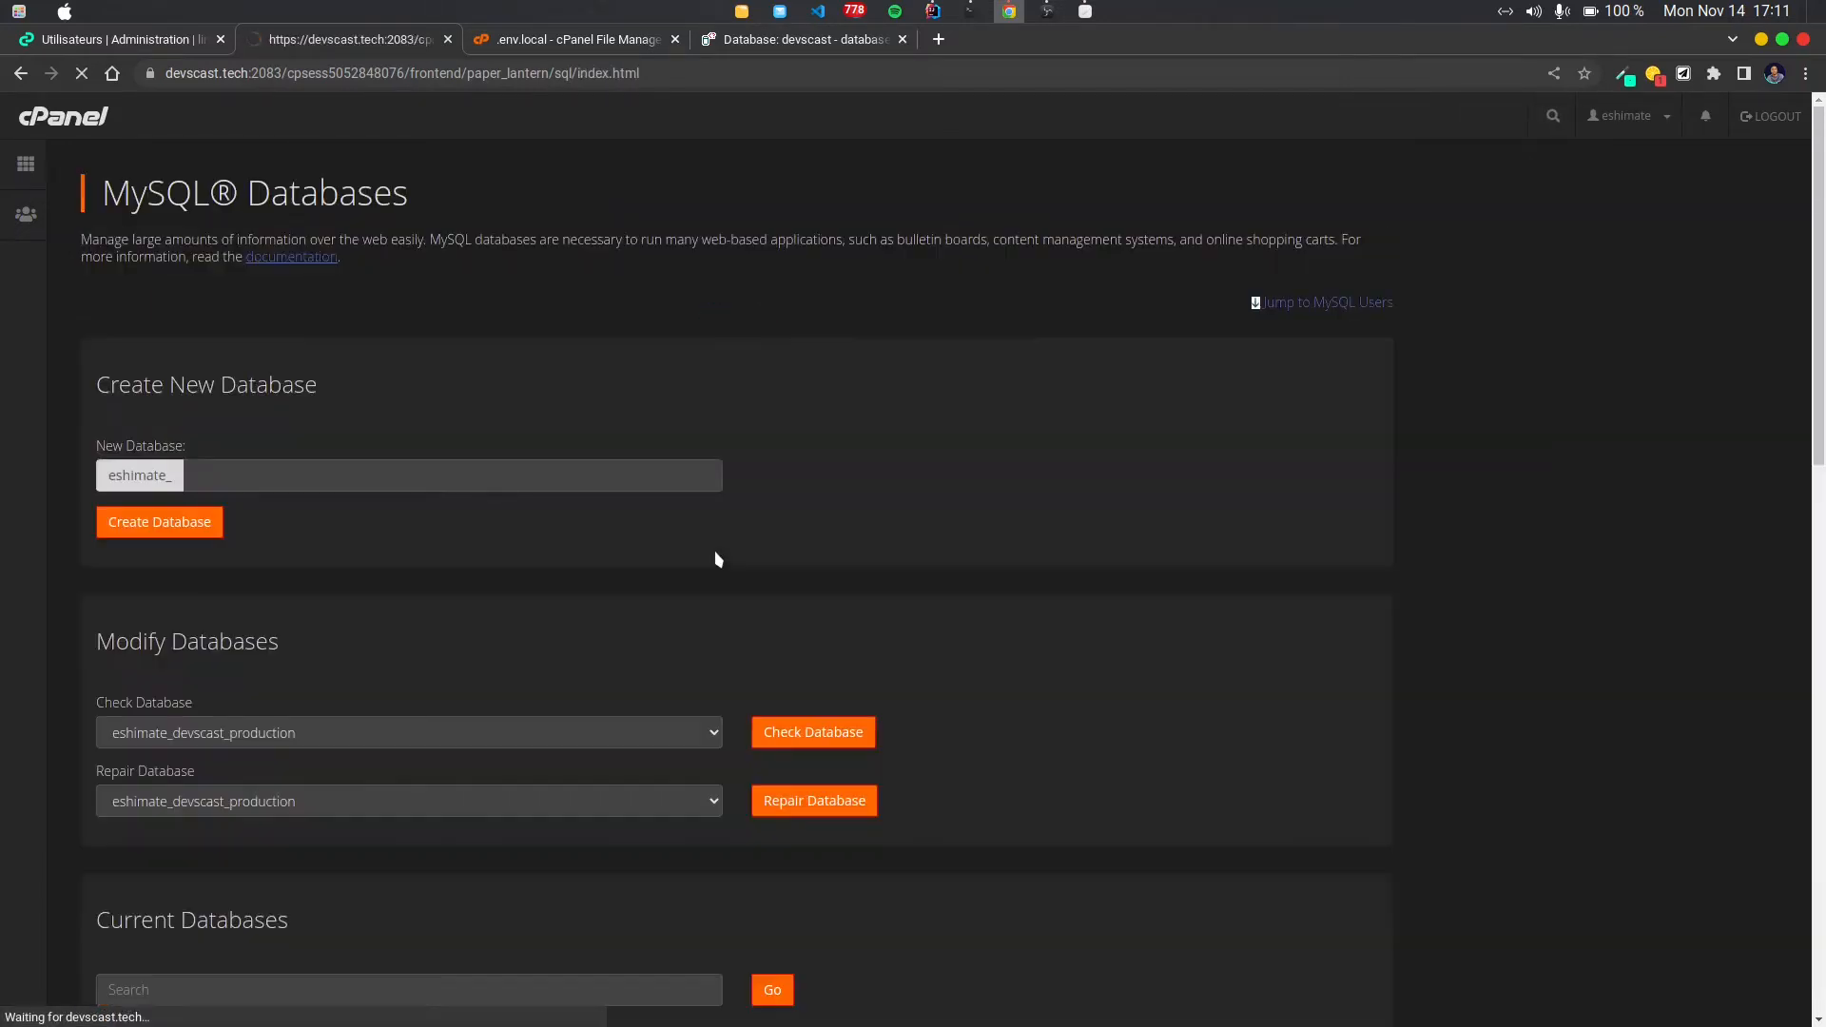
left_click(427, 473)
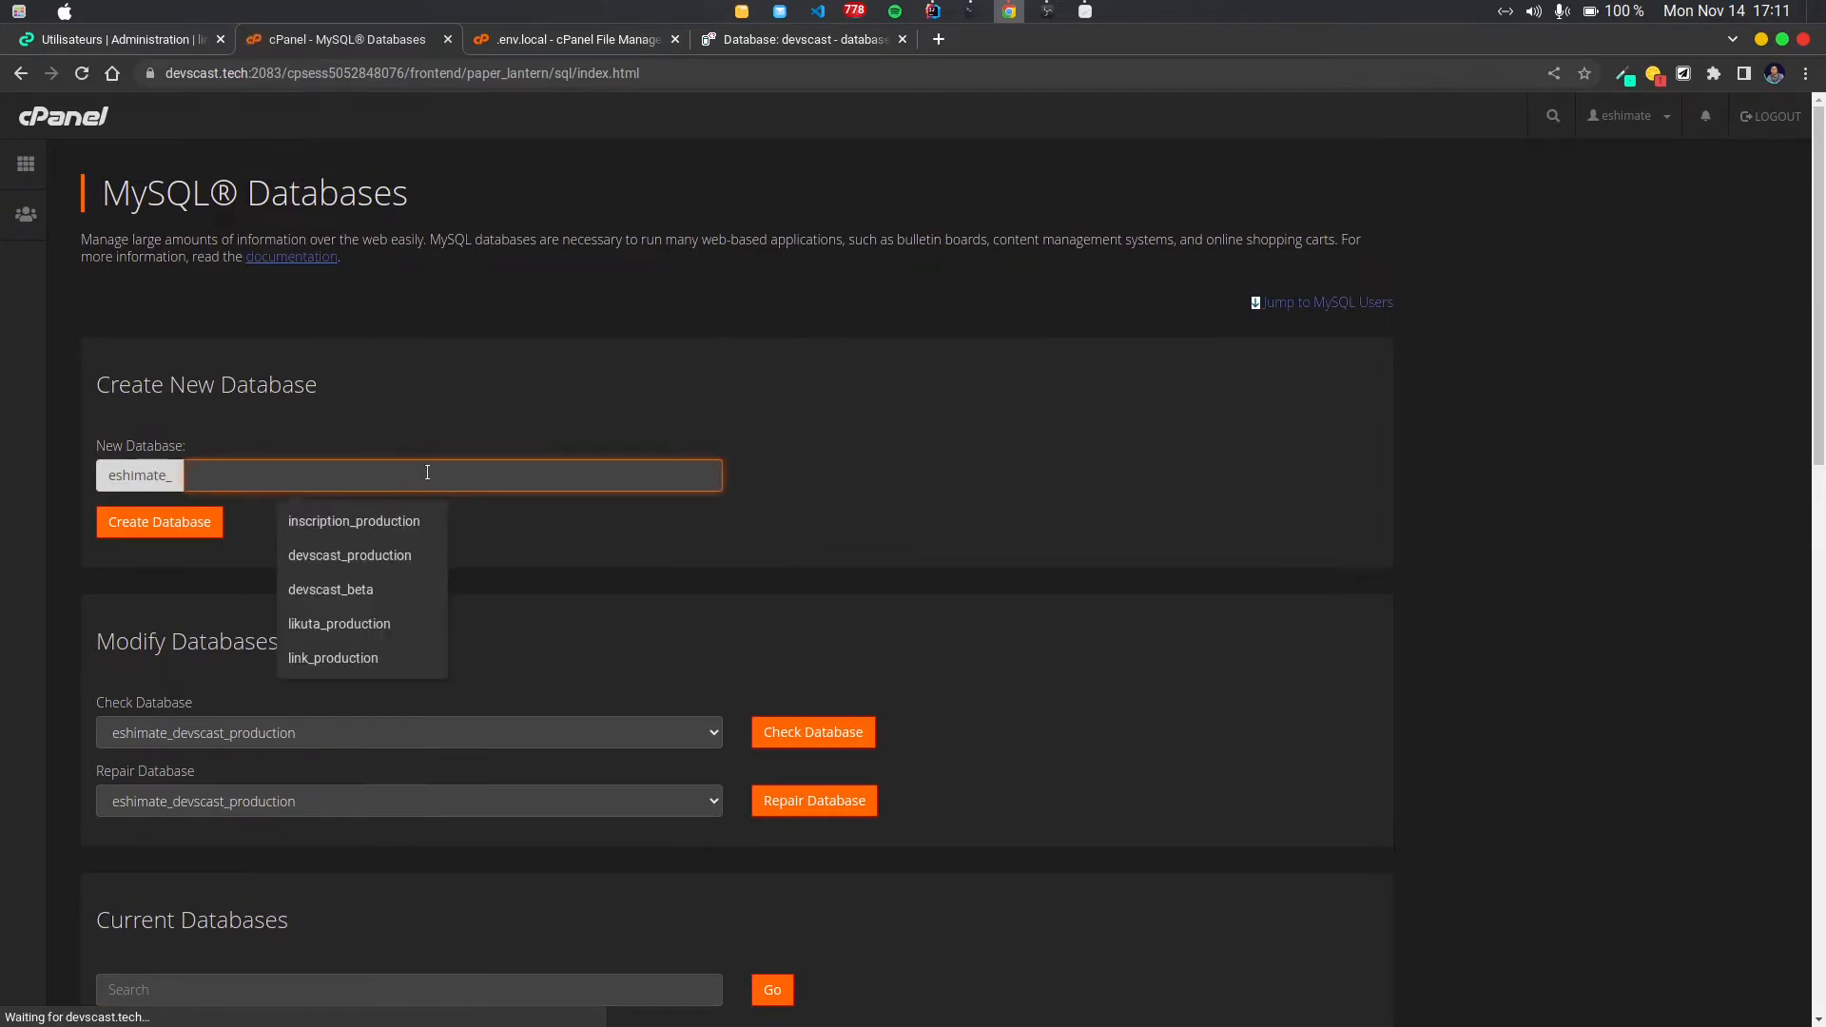
left_click(329, 658)
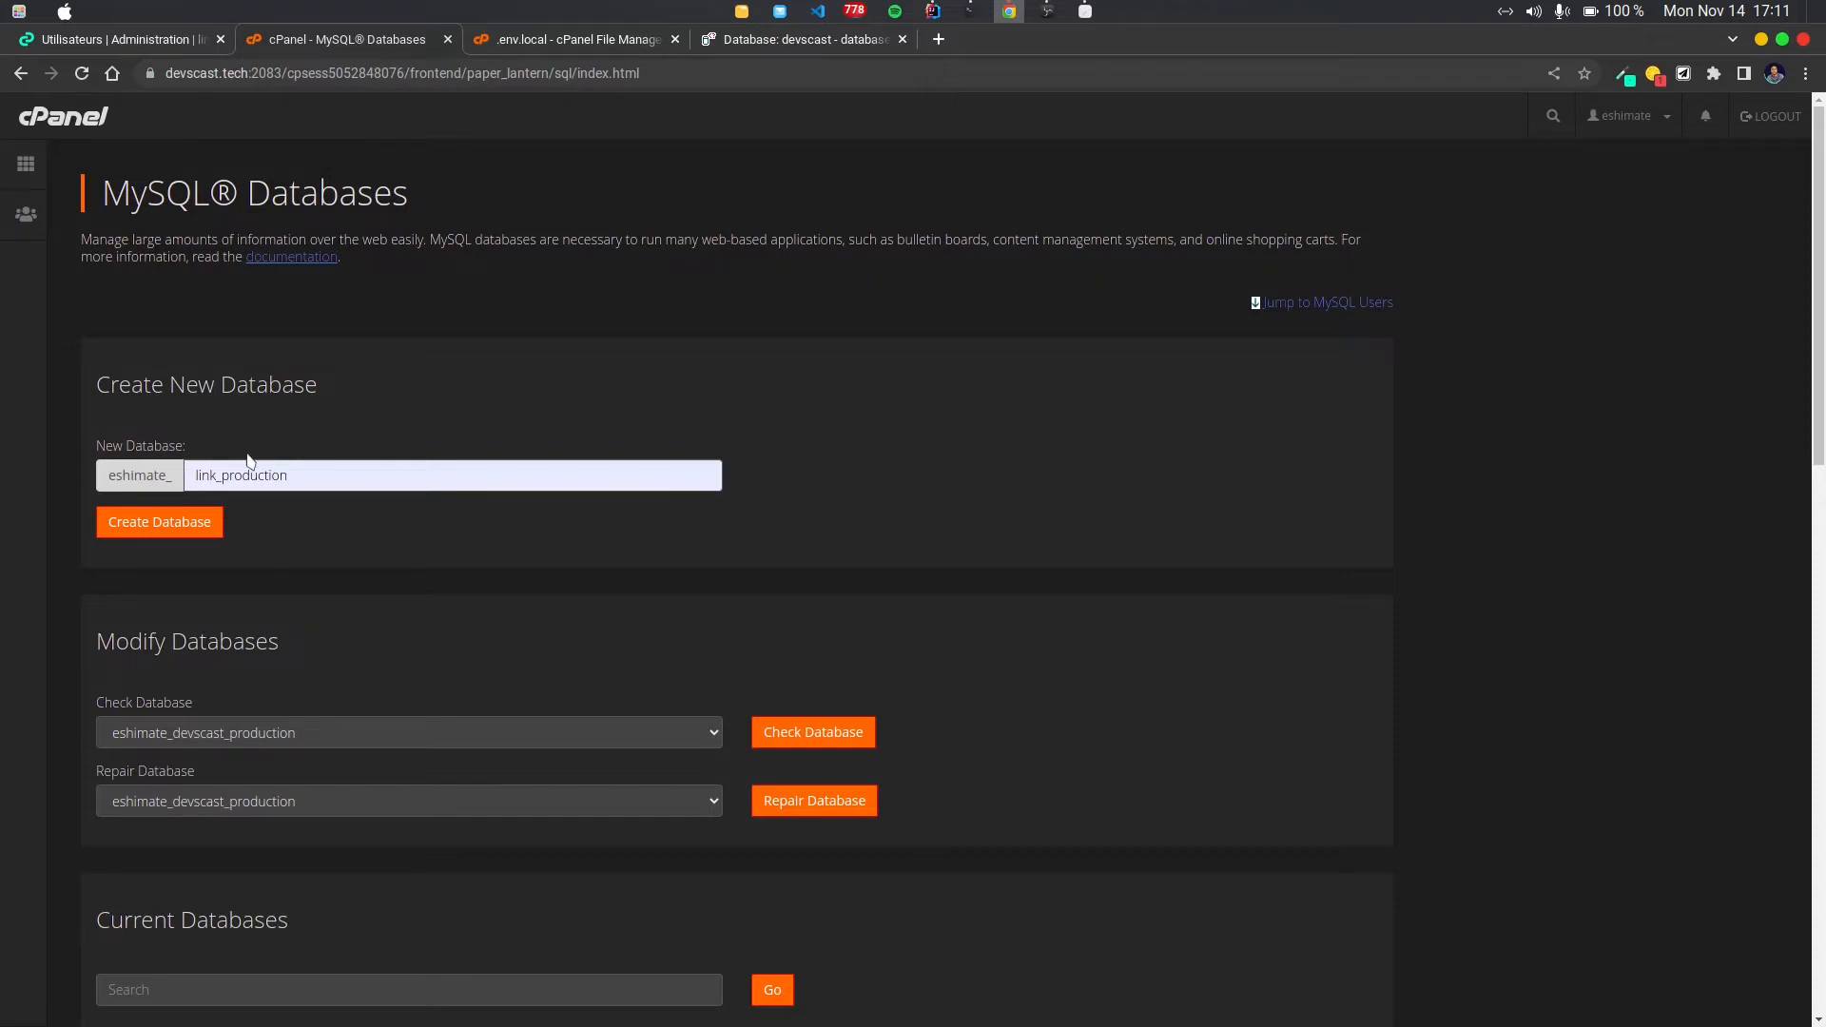
left_click_drag(216, 475, 306, 474)
left_click(362, 442)
left_click(195, 524)
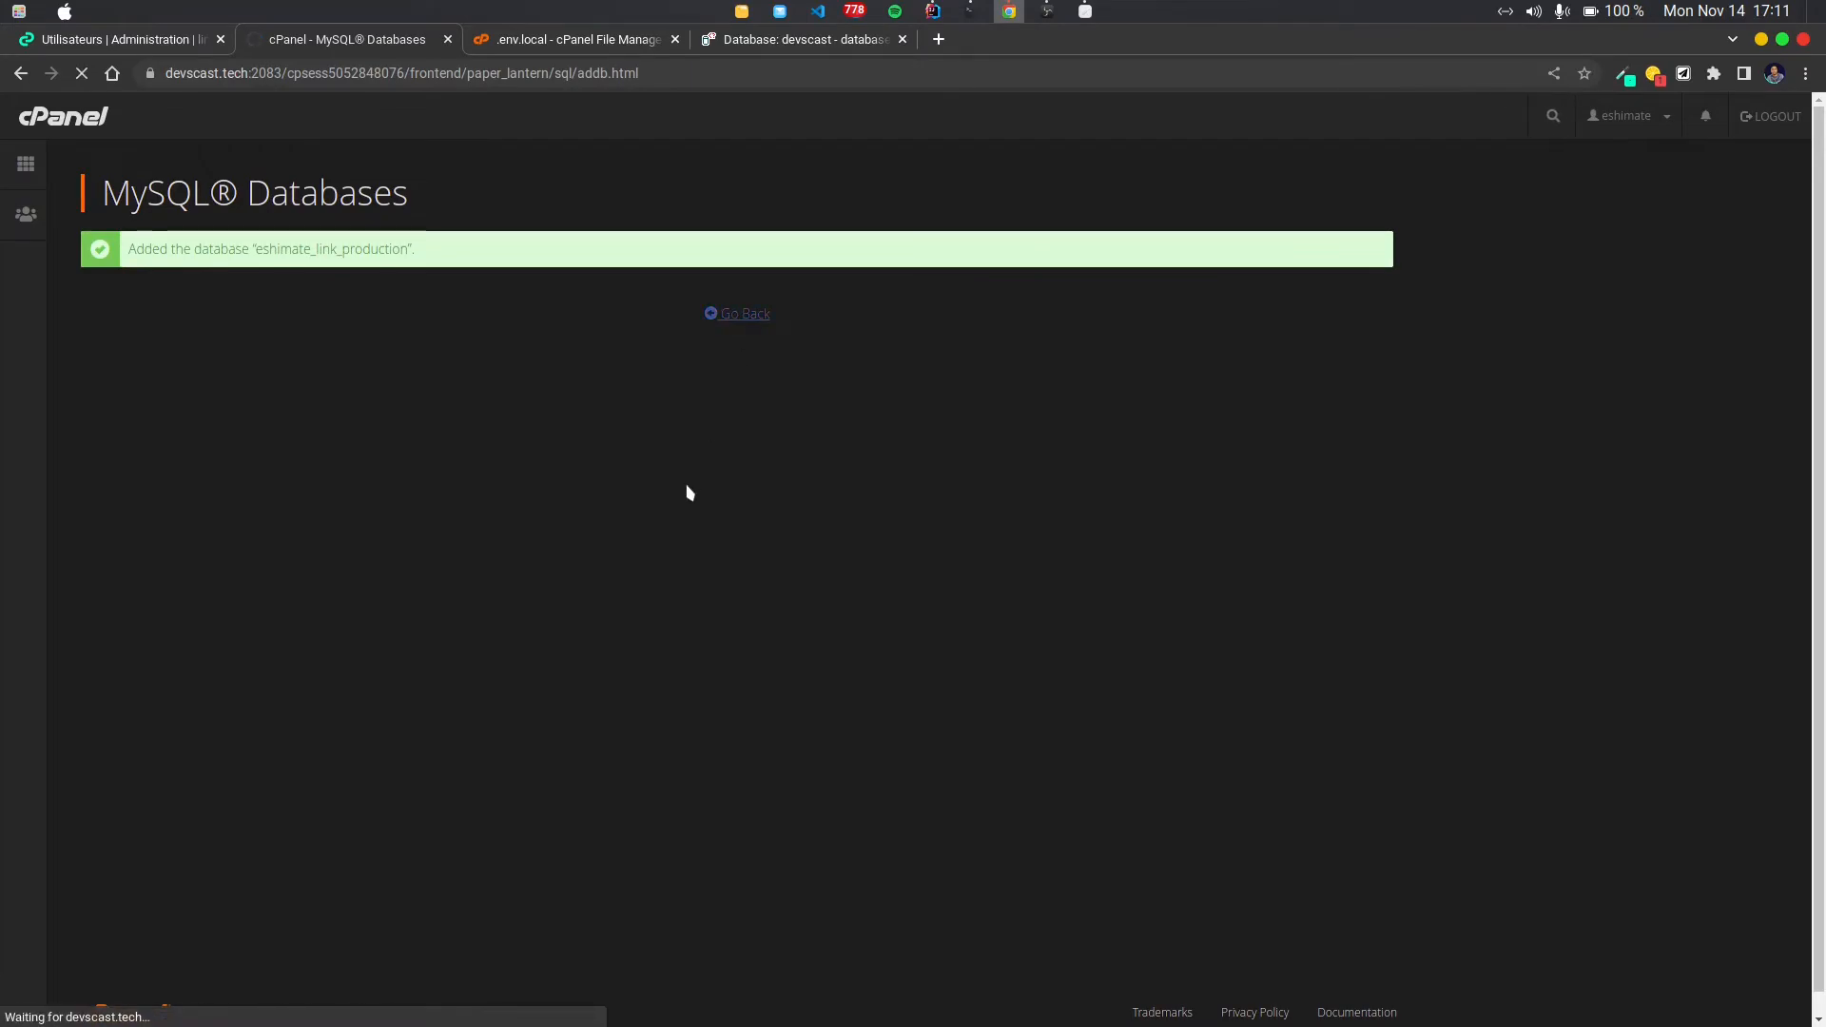
Step: Add eshimate_link_root to eshimate_link_production with ALL PRIVILEGES ticked and saved
scroll(684, 487, "down", 8)
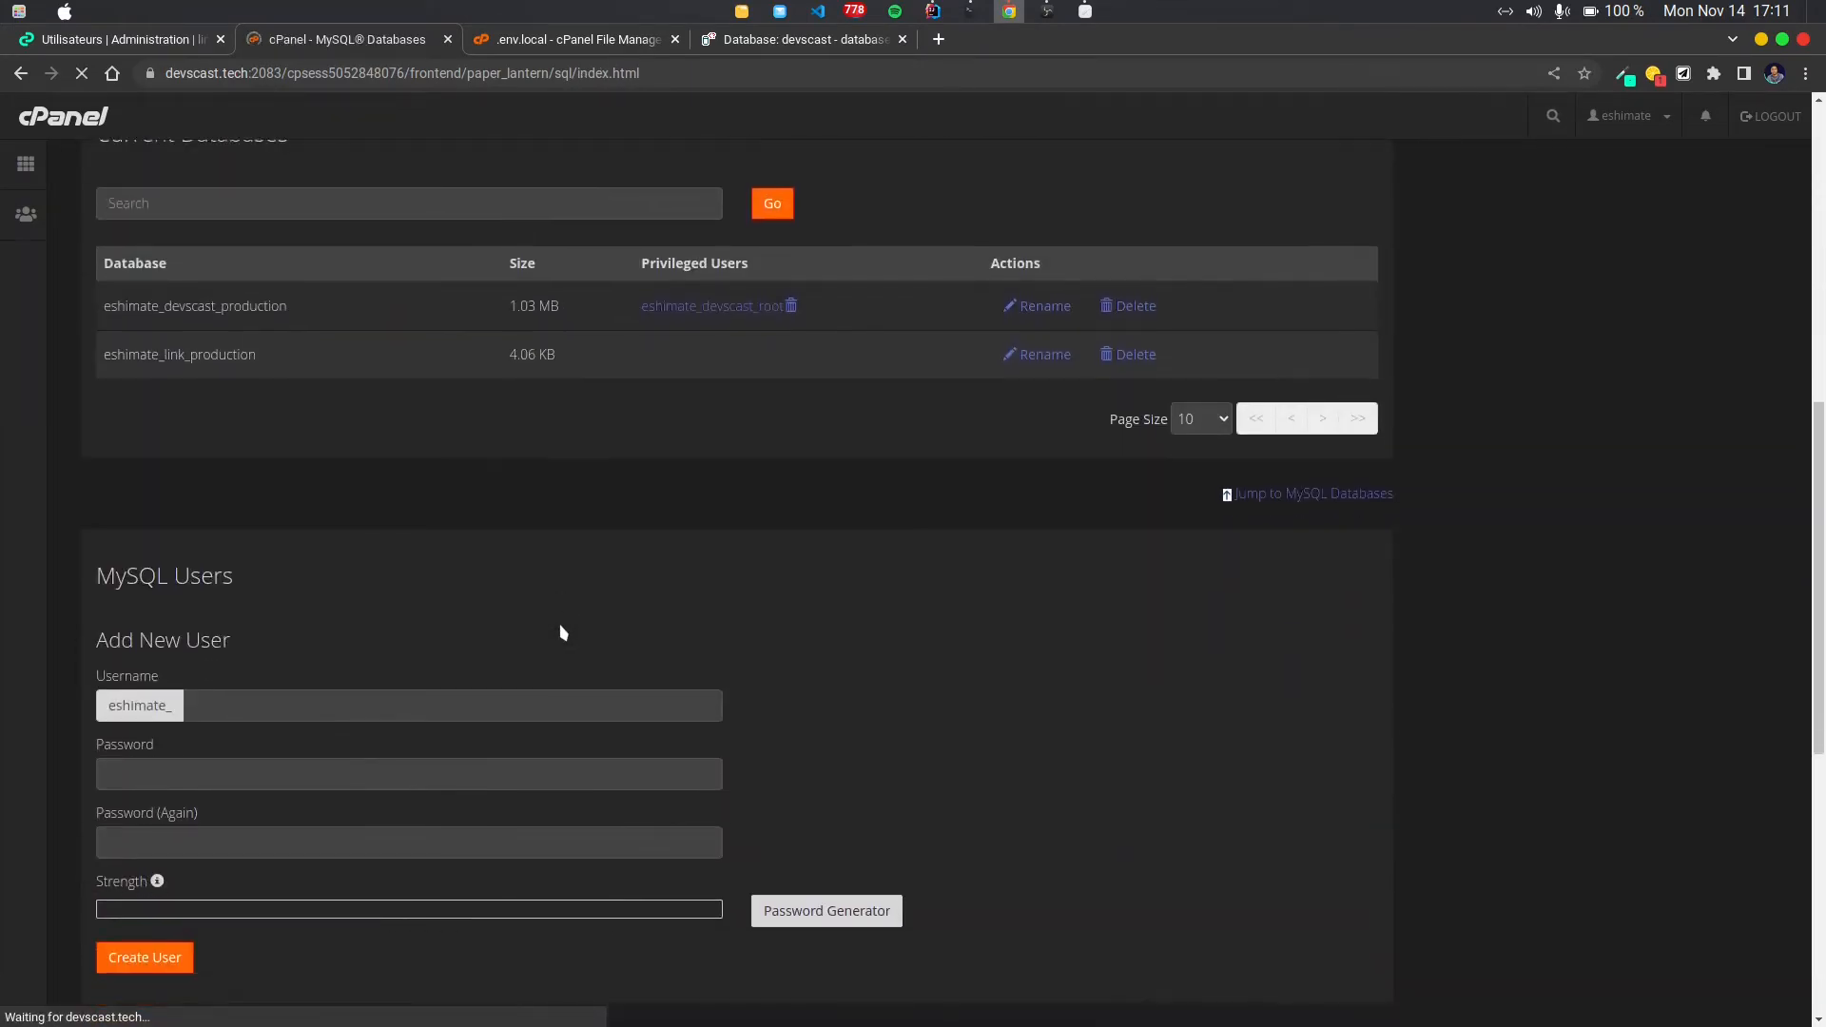
scroll(562, 633, "down", 7)
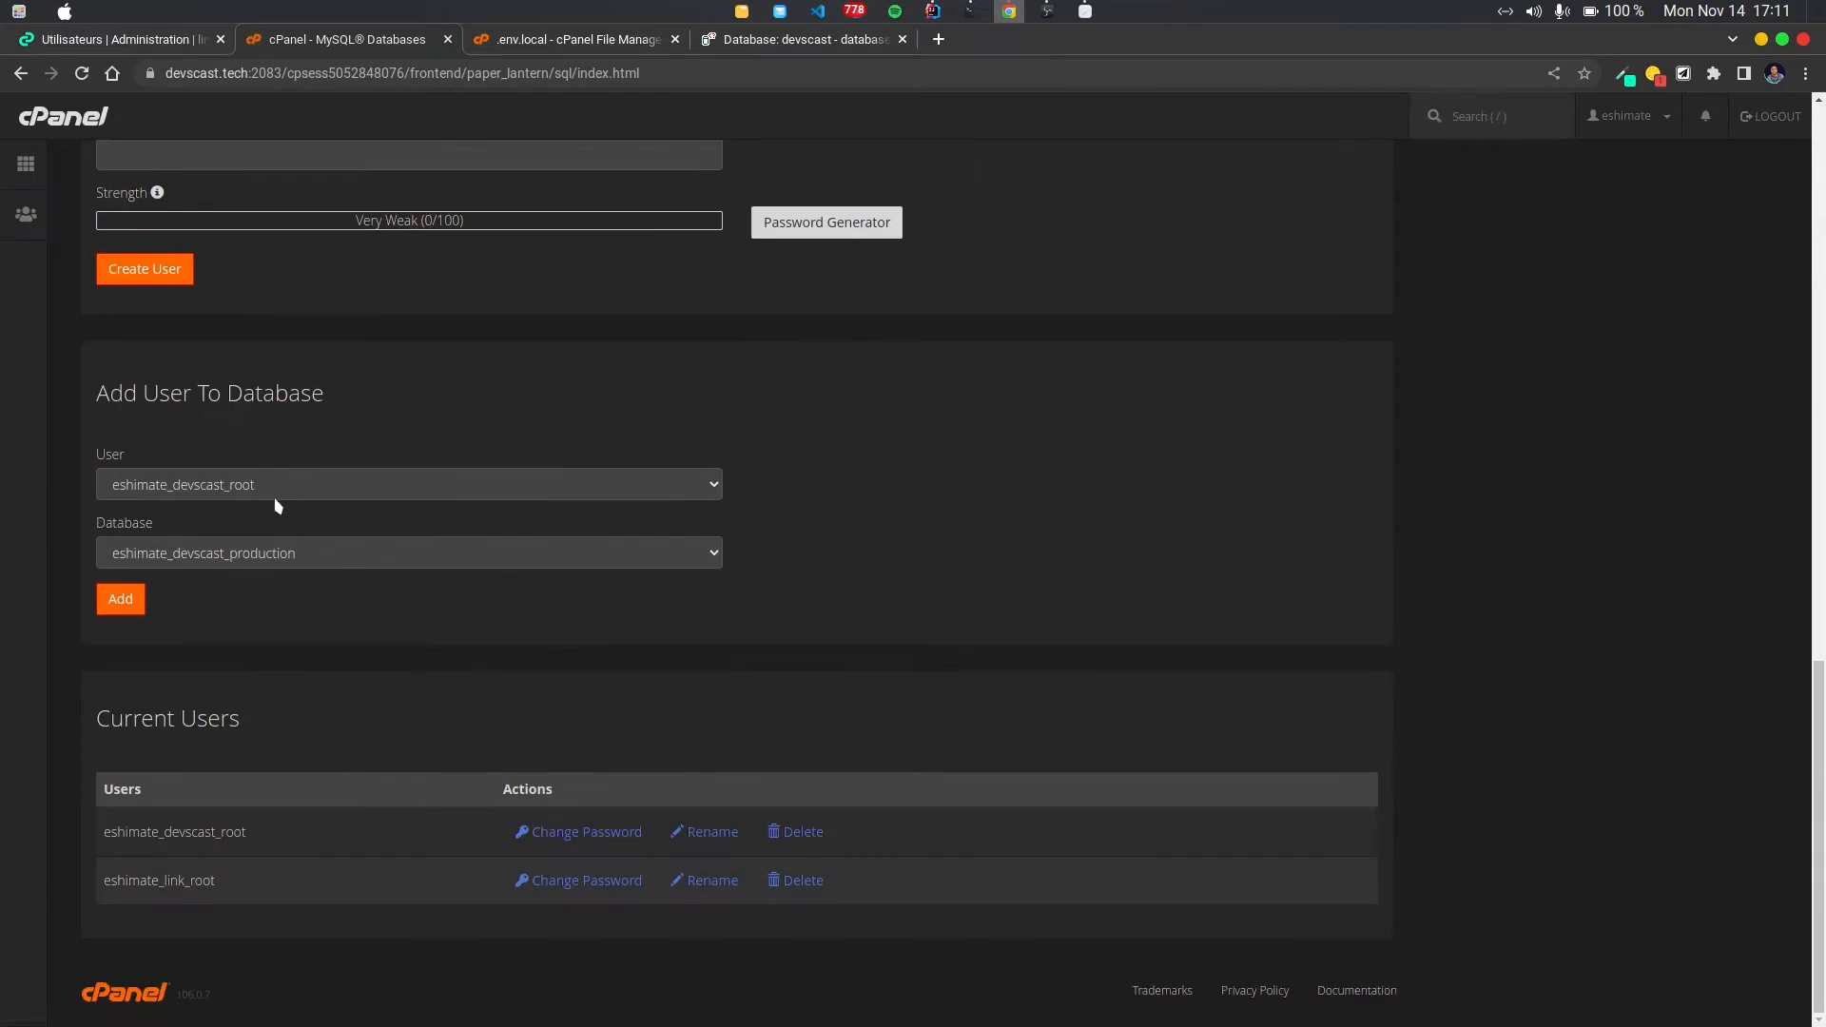
left_click(229, 491)
left_click(228, 529)
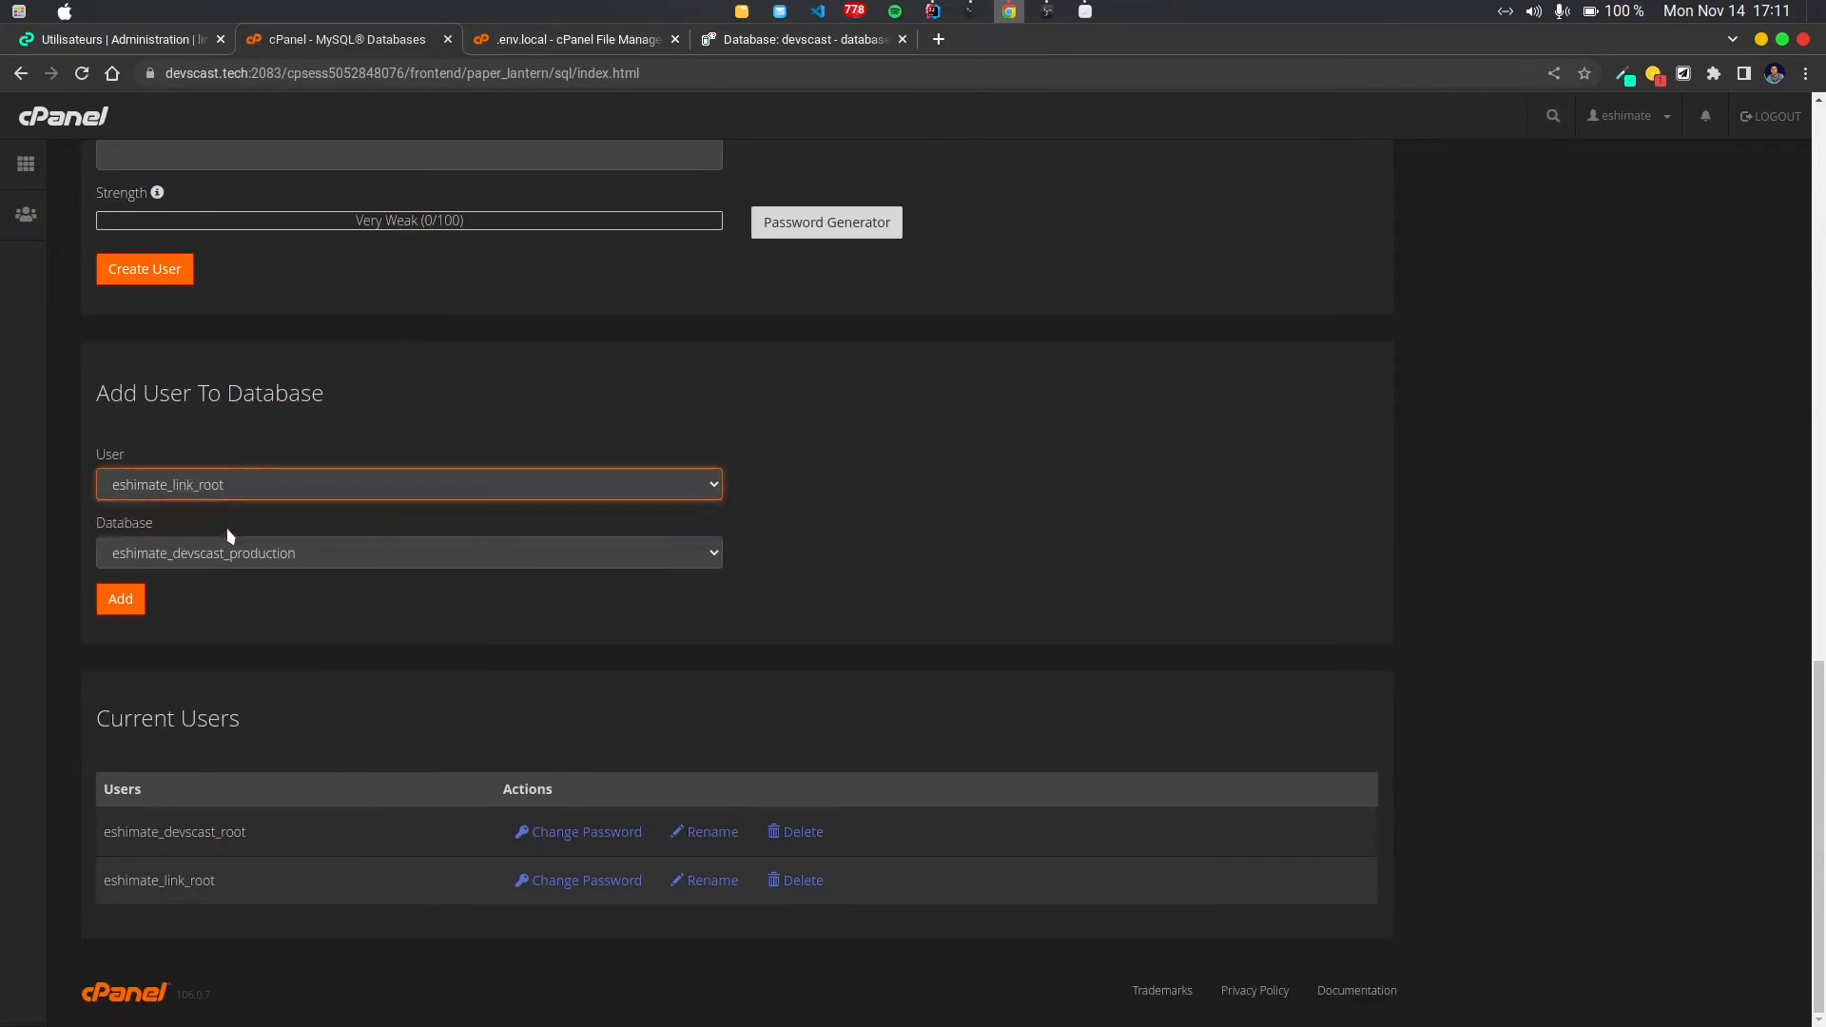
left_click(239, 555)
left_click(233, 602)
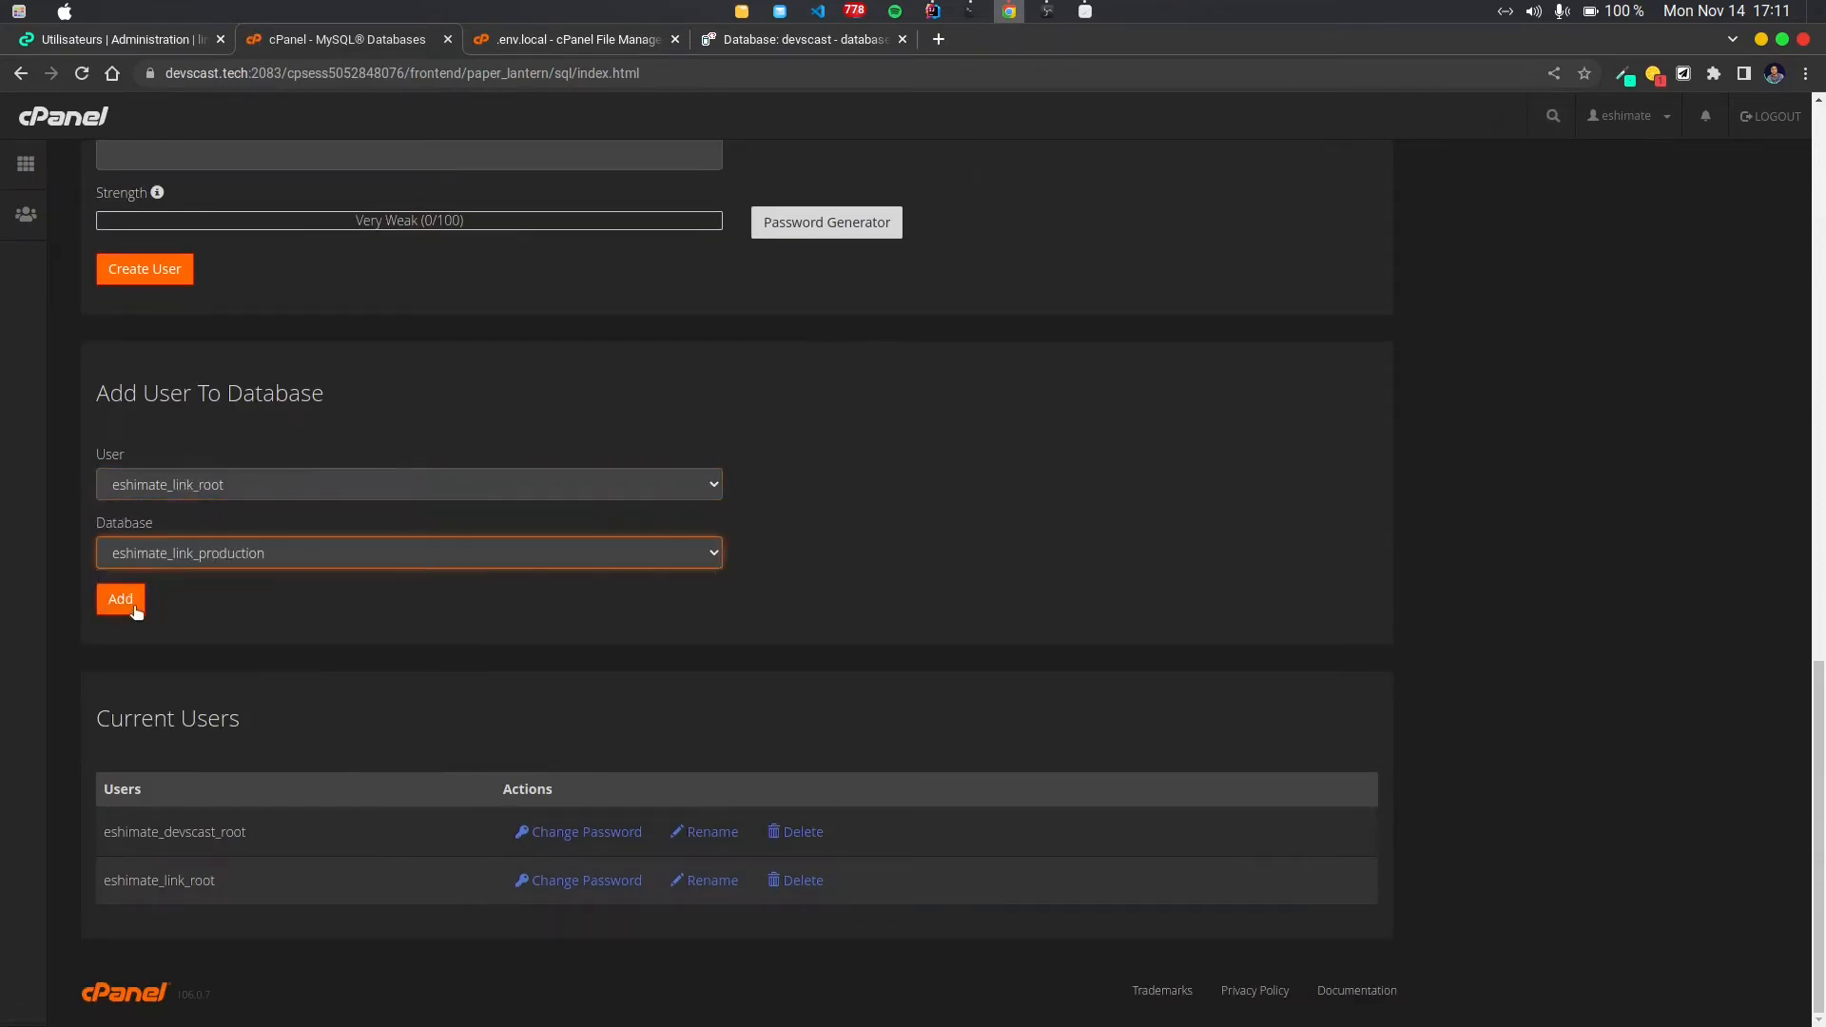
left_click(122, 603)
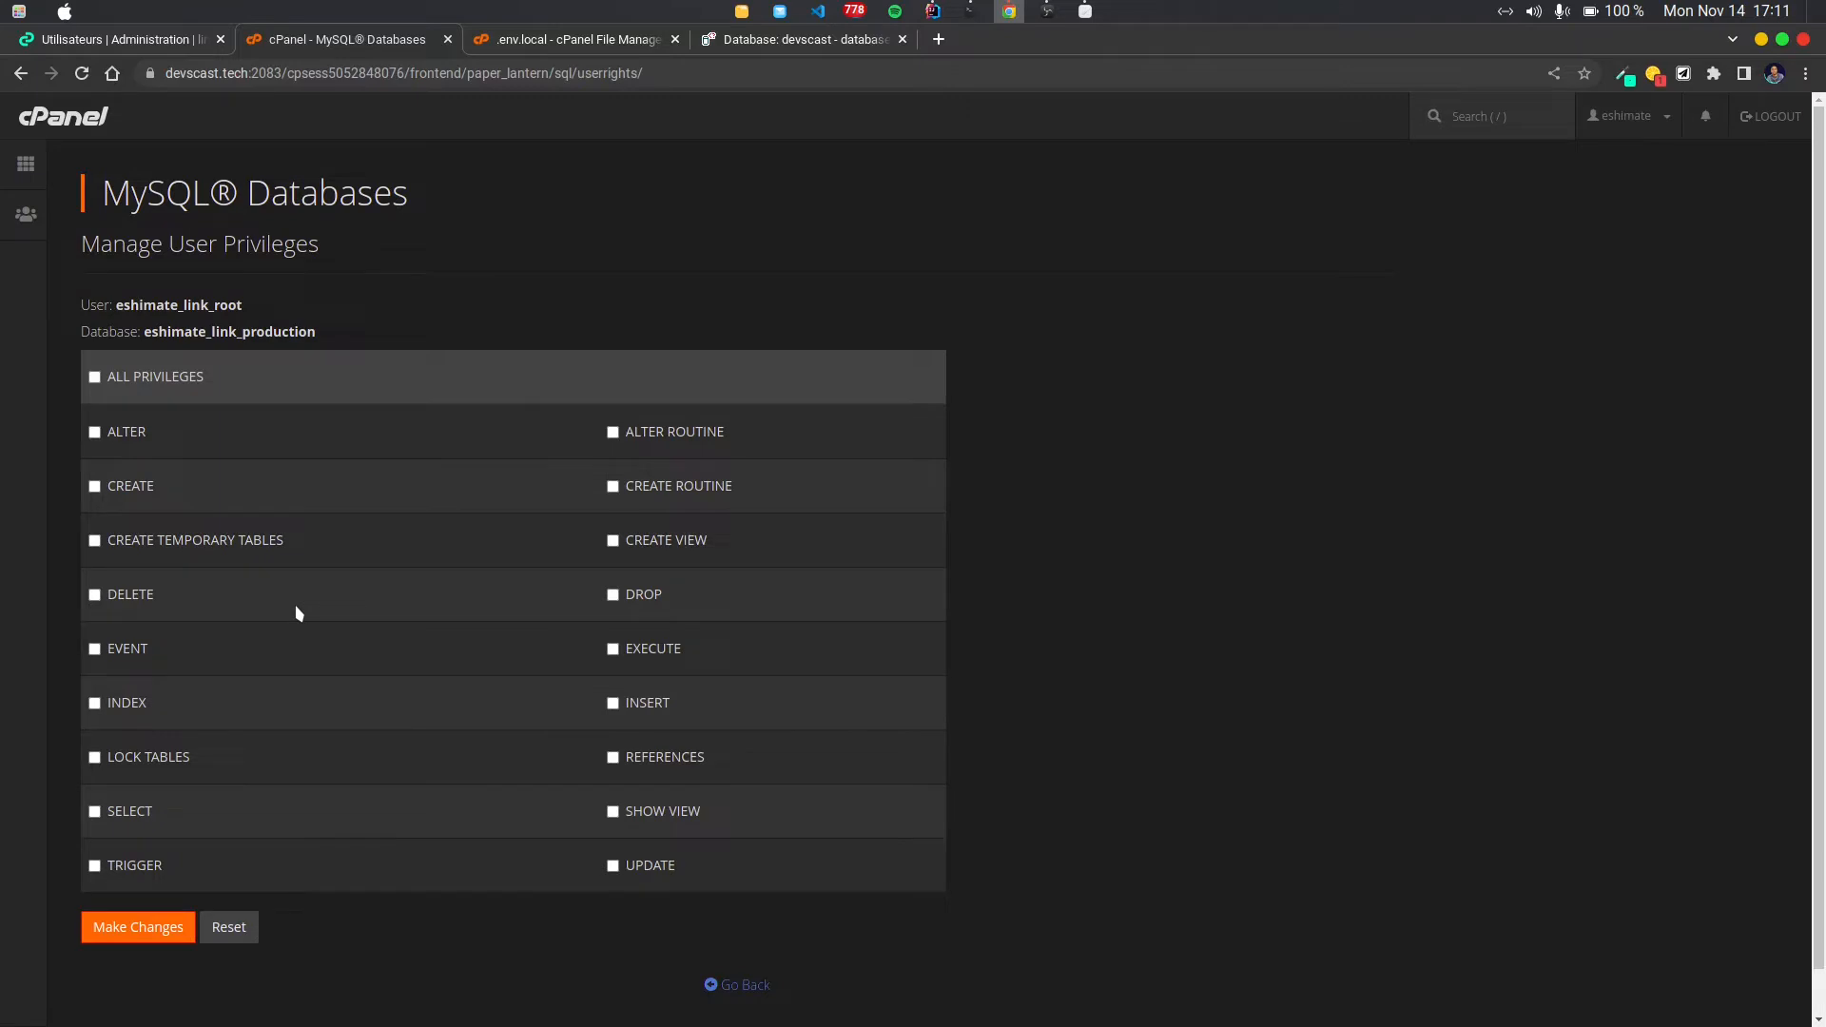
left_click(172, 378)
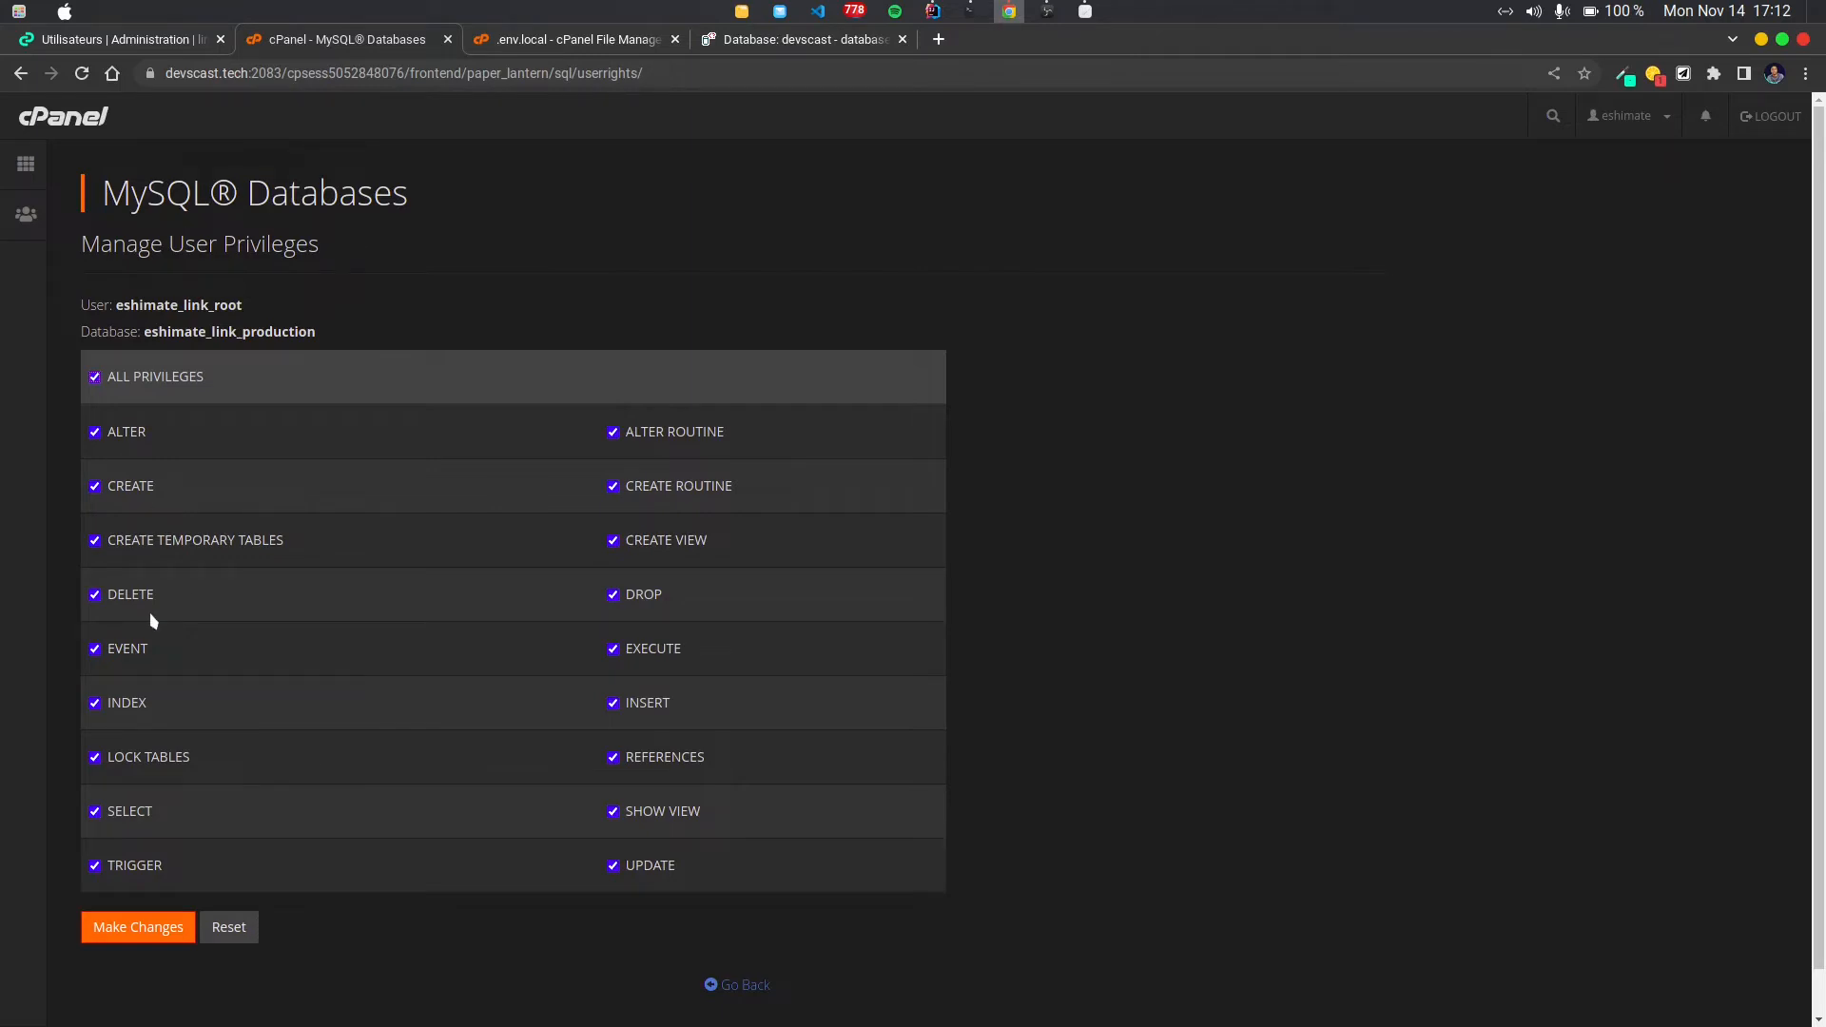
left_click(143, 932)
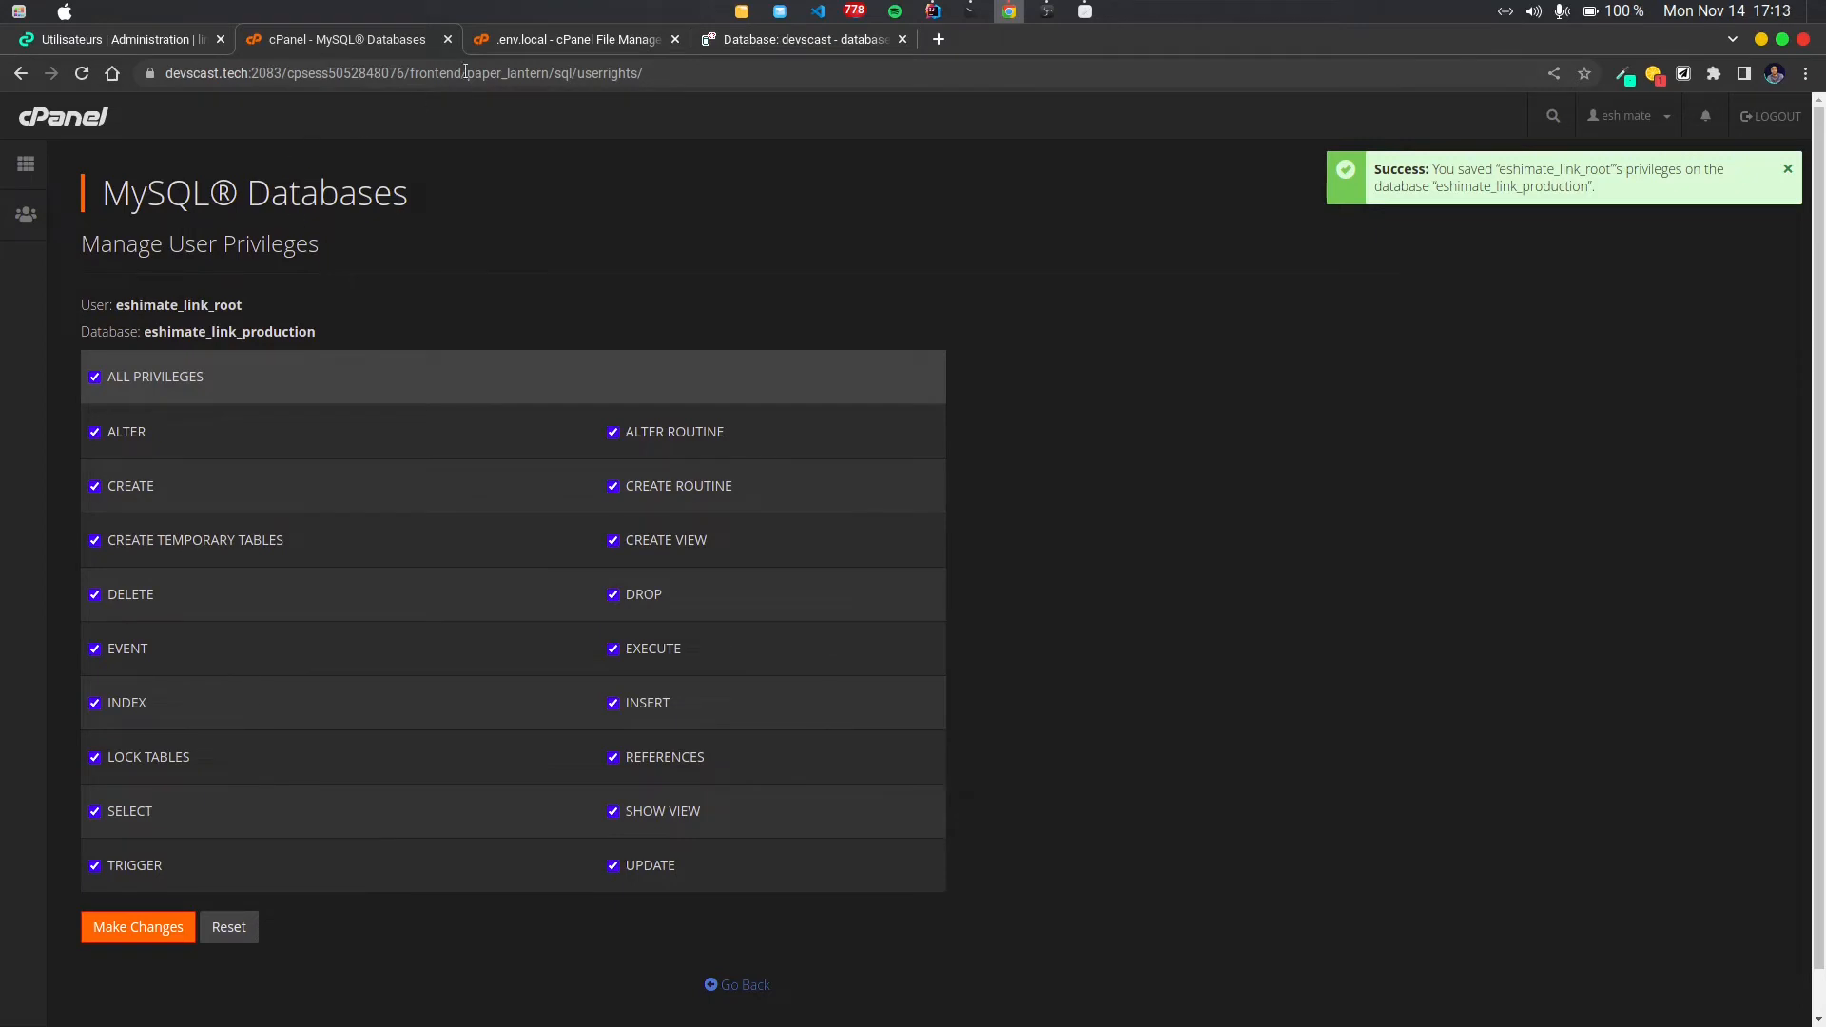
left_click(524, 39)
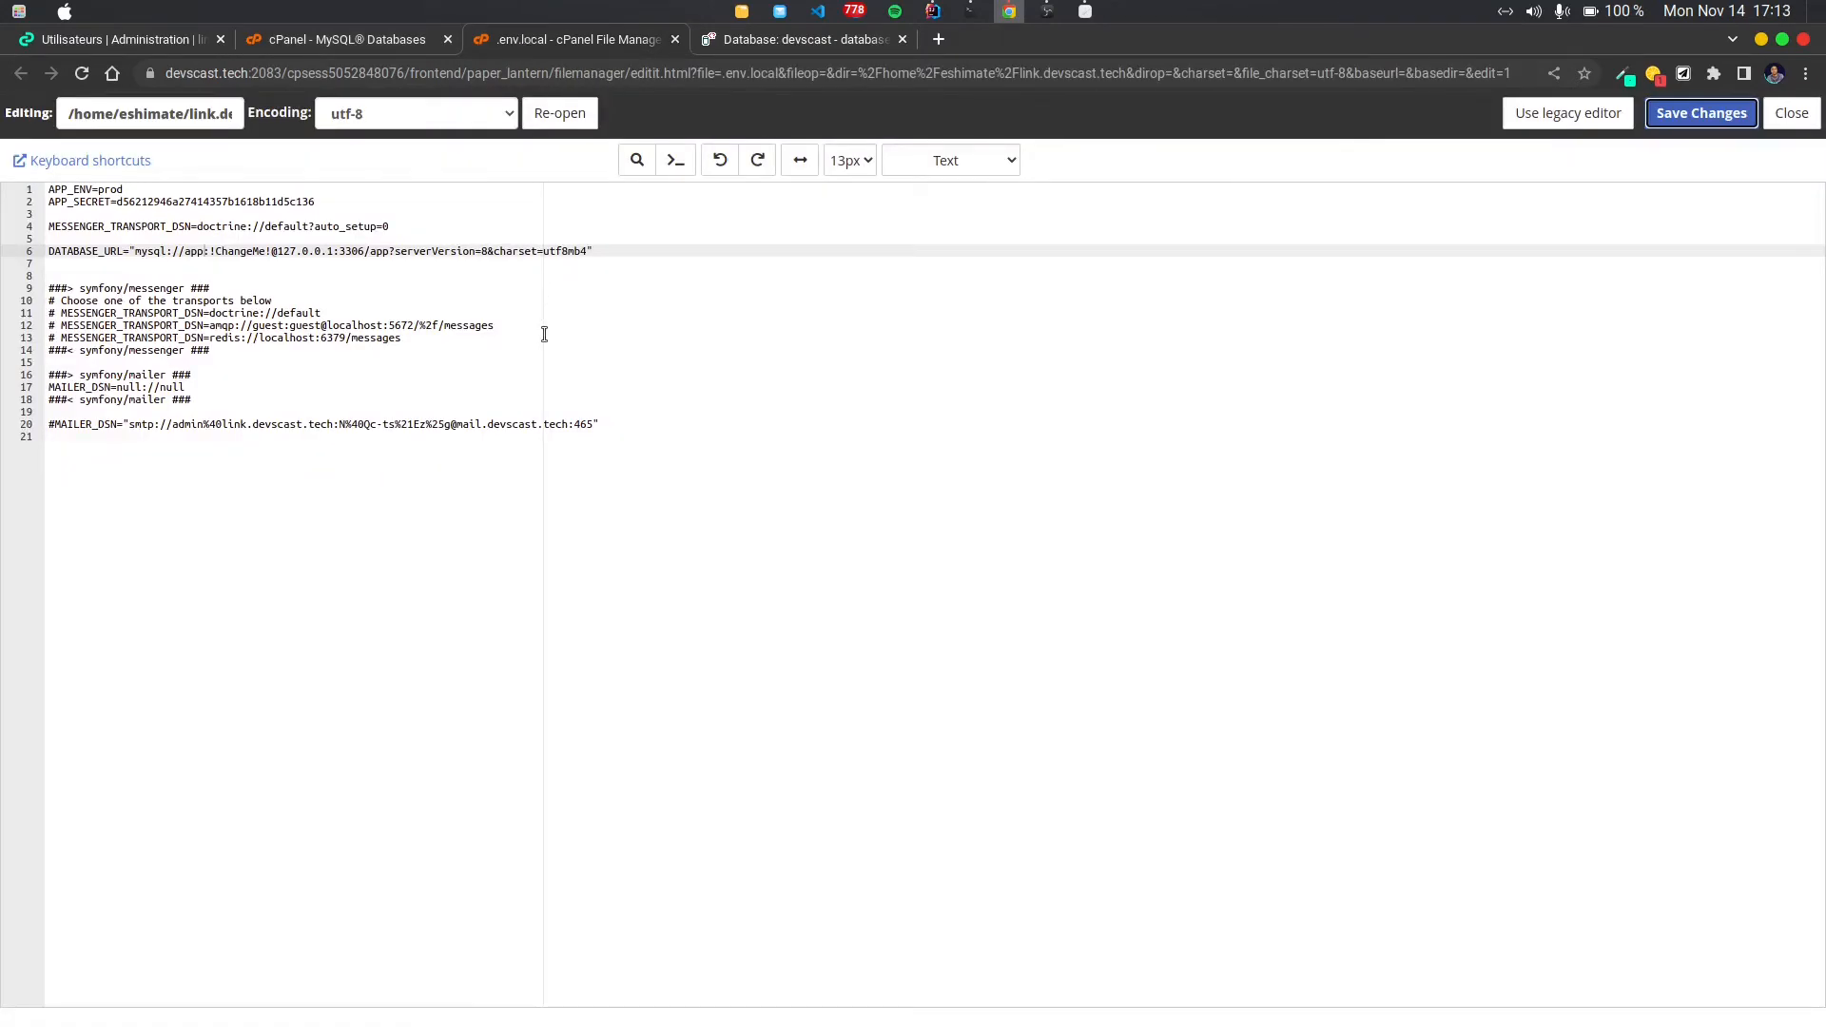
key("super+equal")
key("super+equal")
key("super+equal")
key("super+equal")
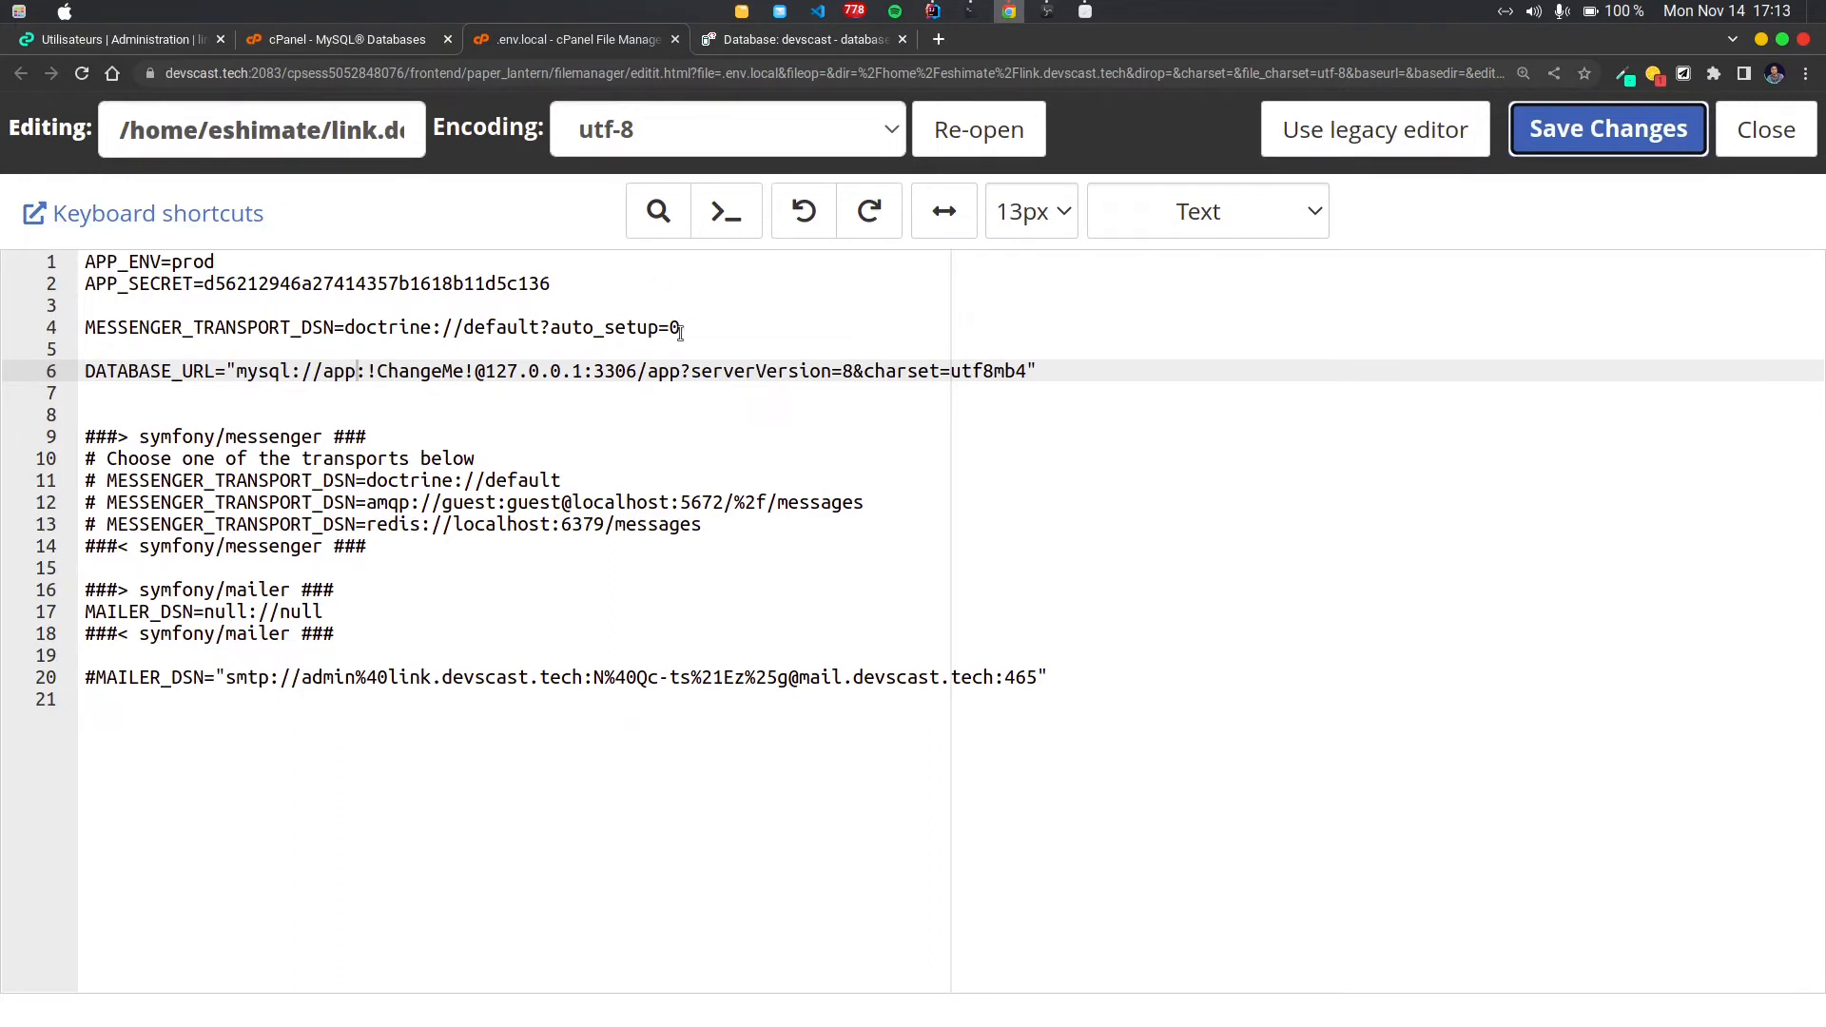
left_click_drag(238, 371, 1029, 370)
key("BackSpace")
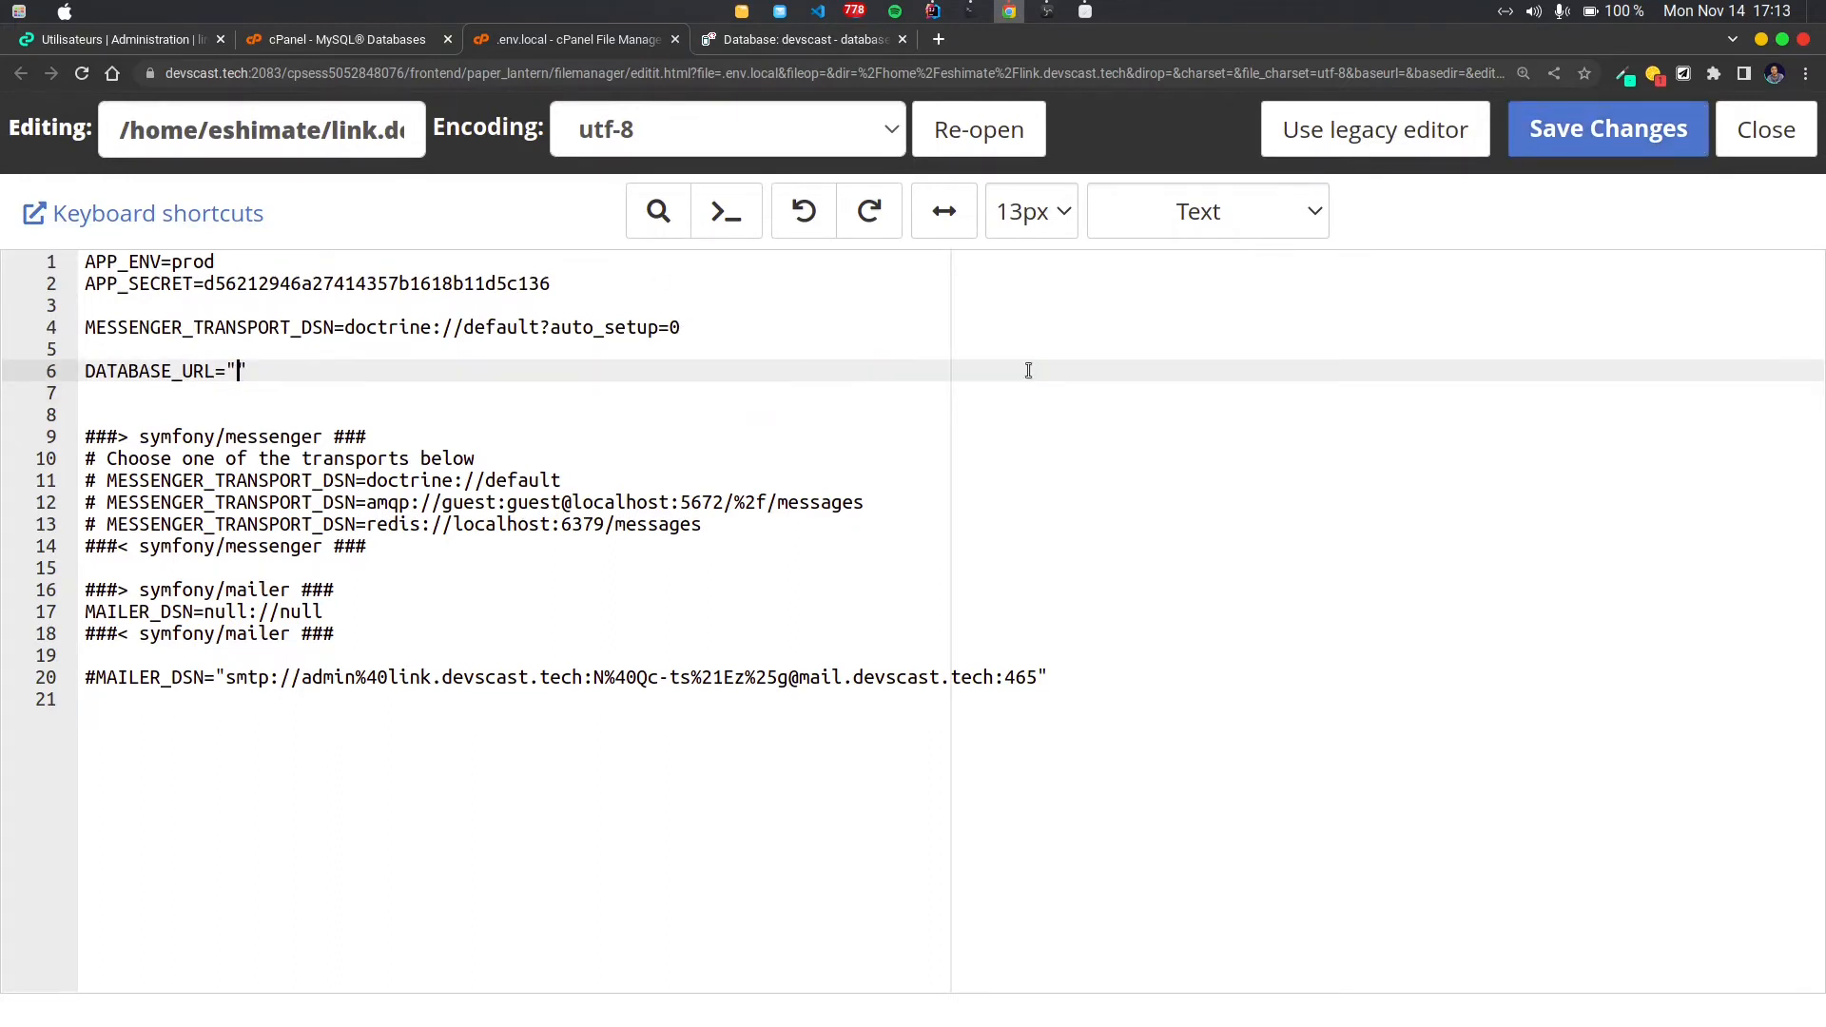
type("mysql://eshimate_link_root:")
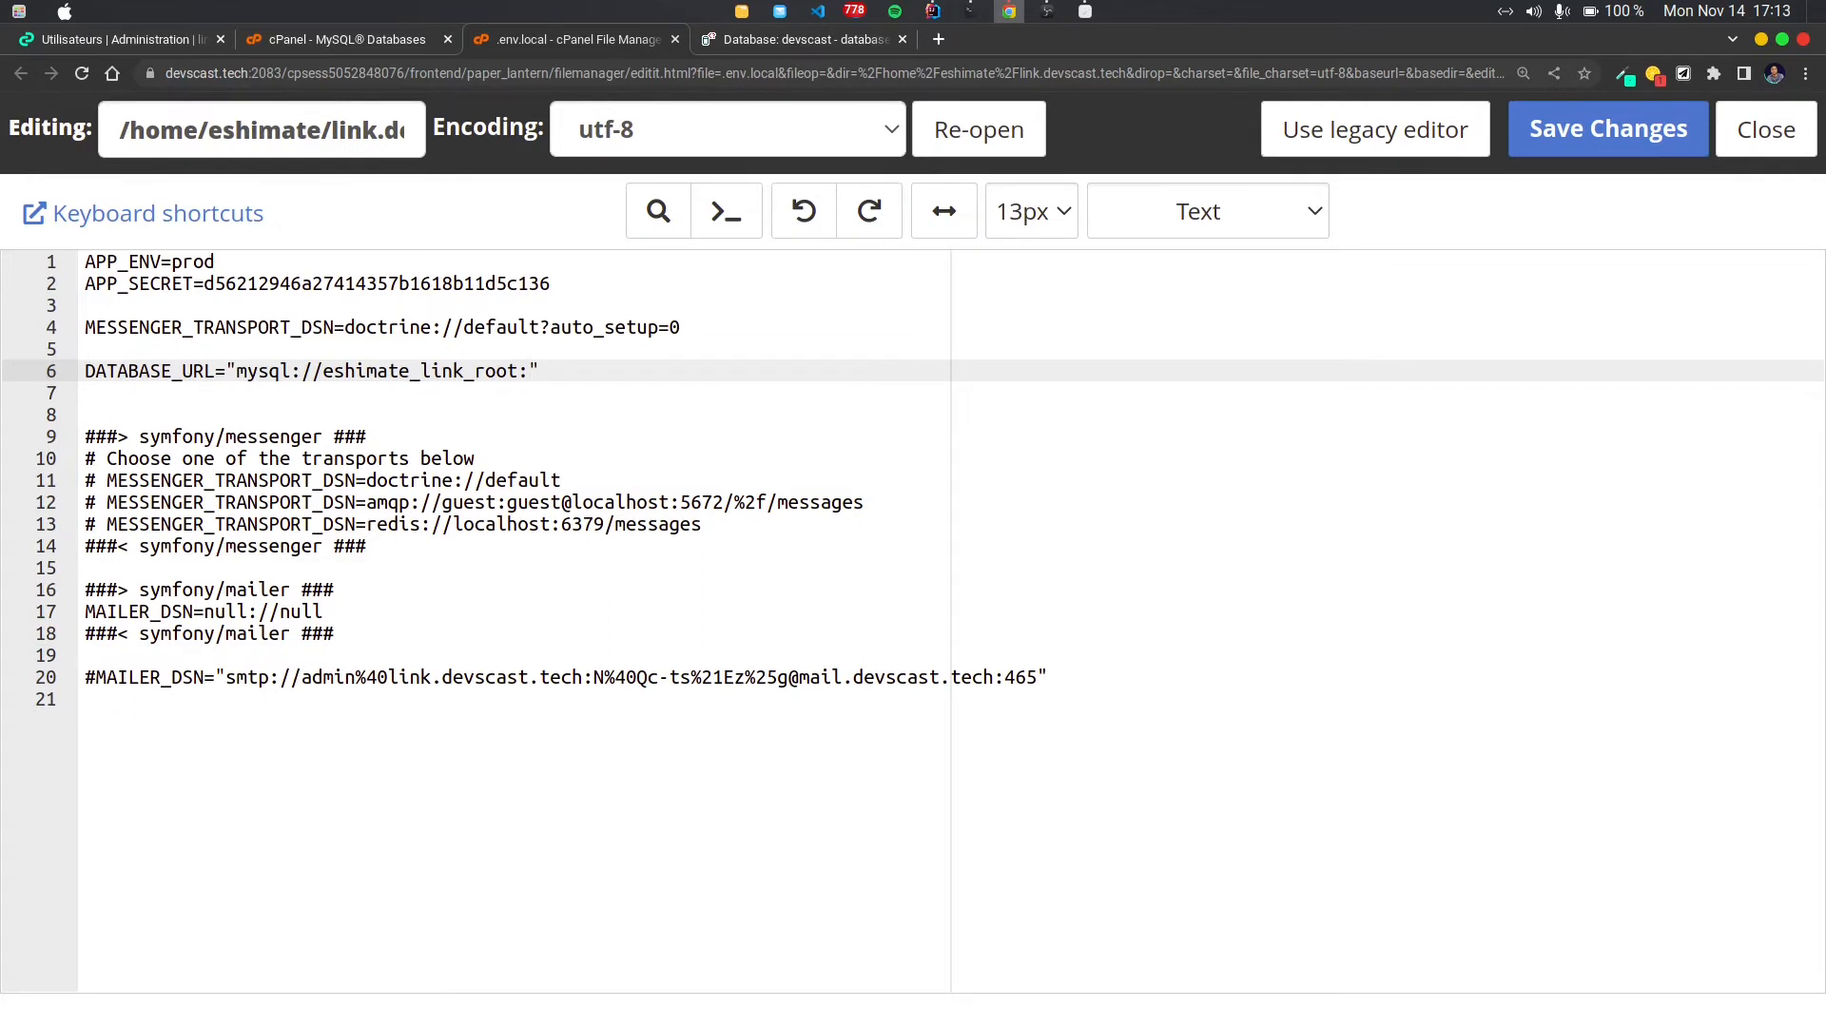
key("alt+Tab")
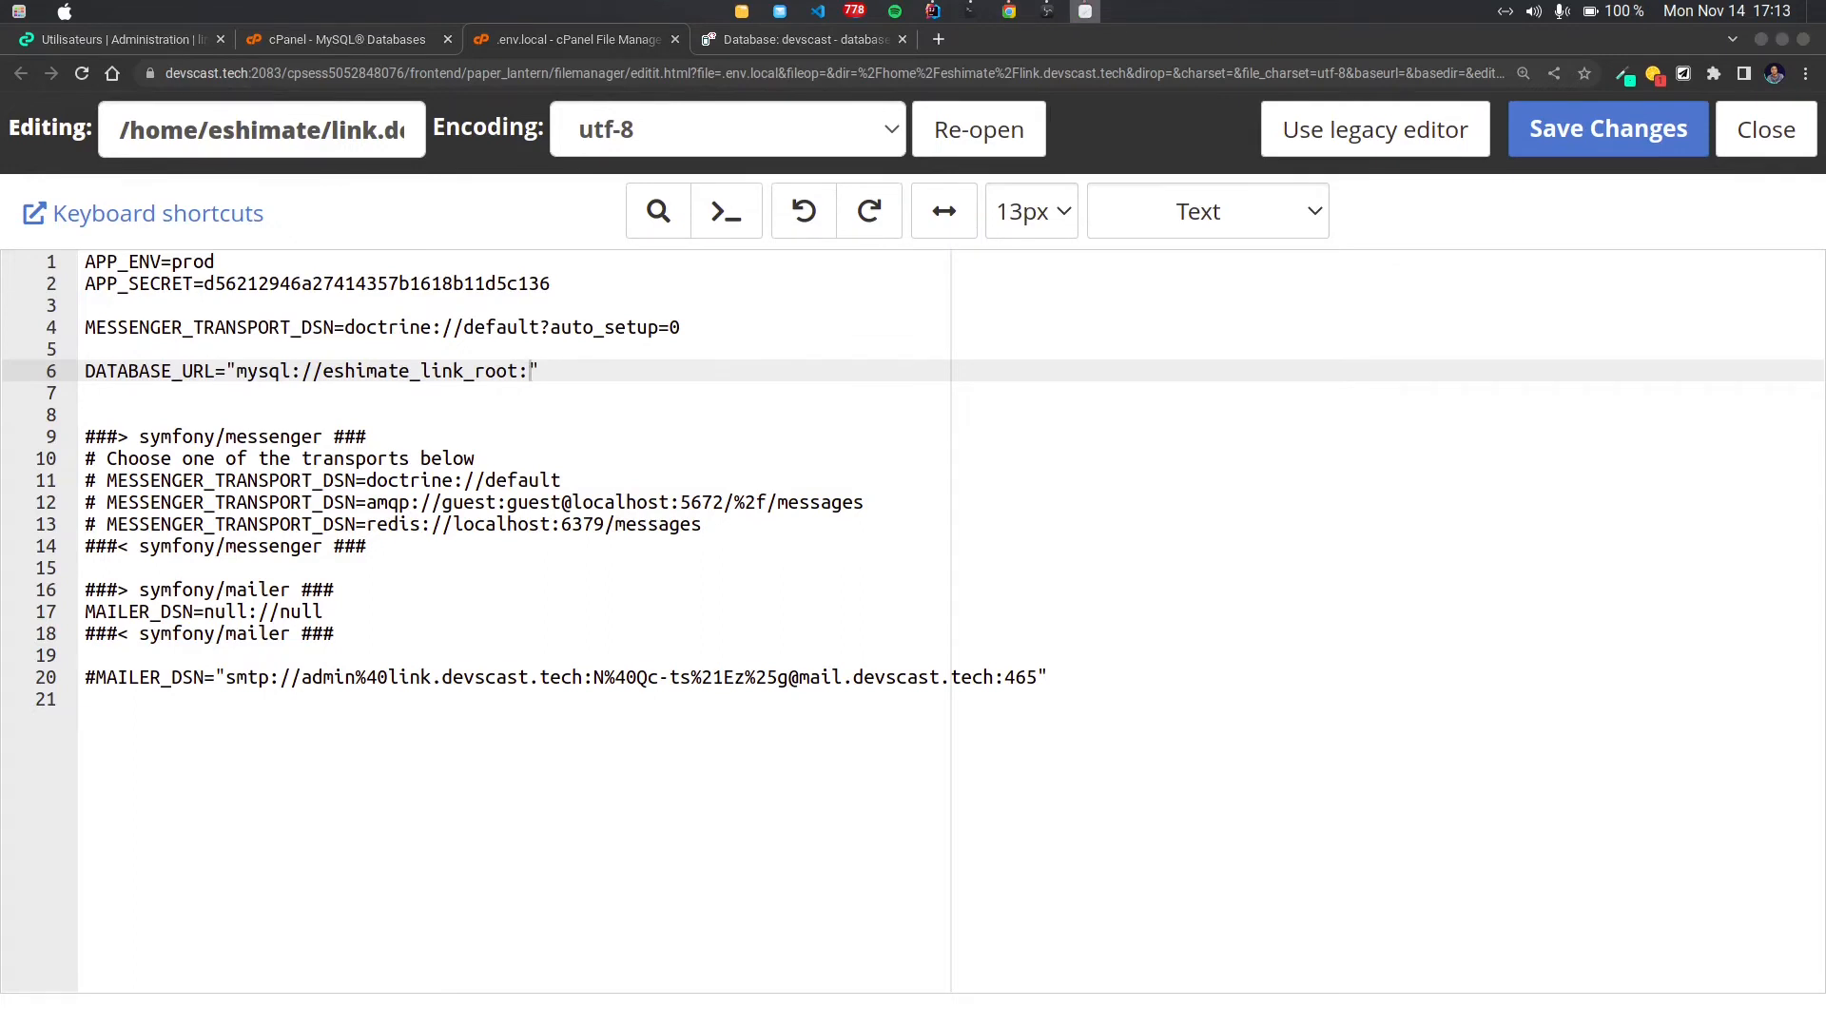
left_click(528, 373)
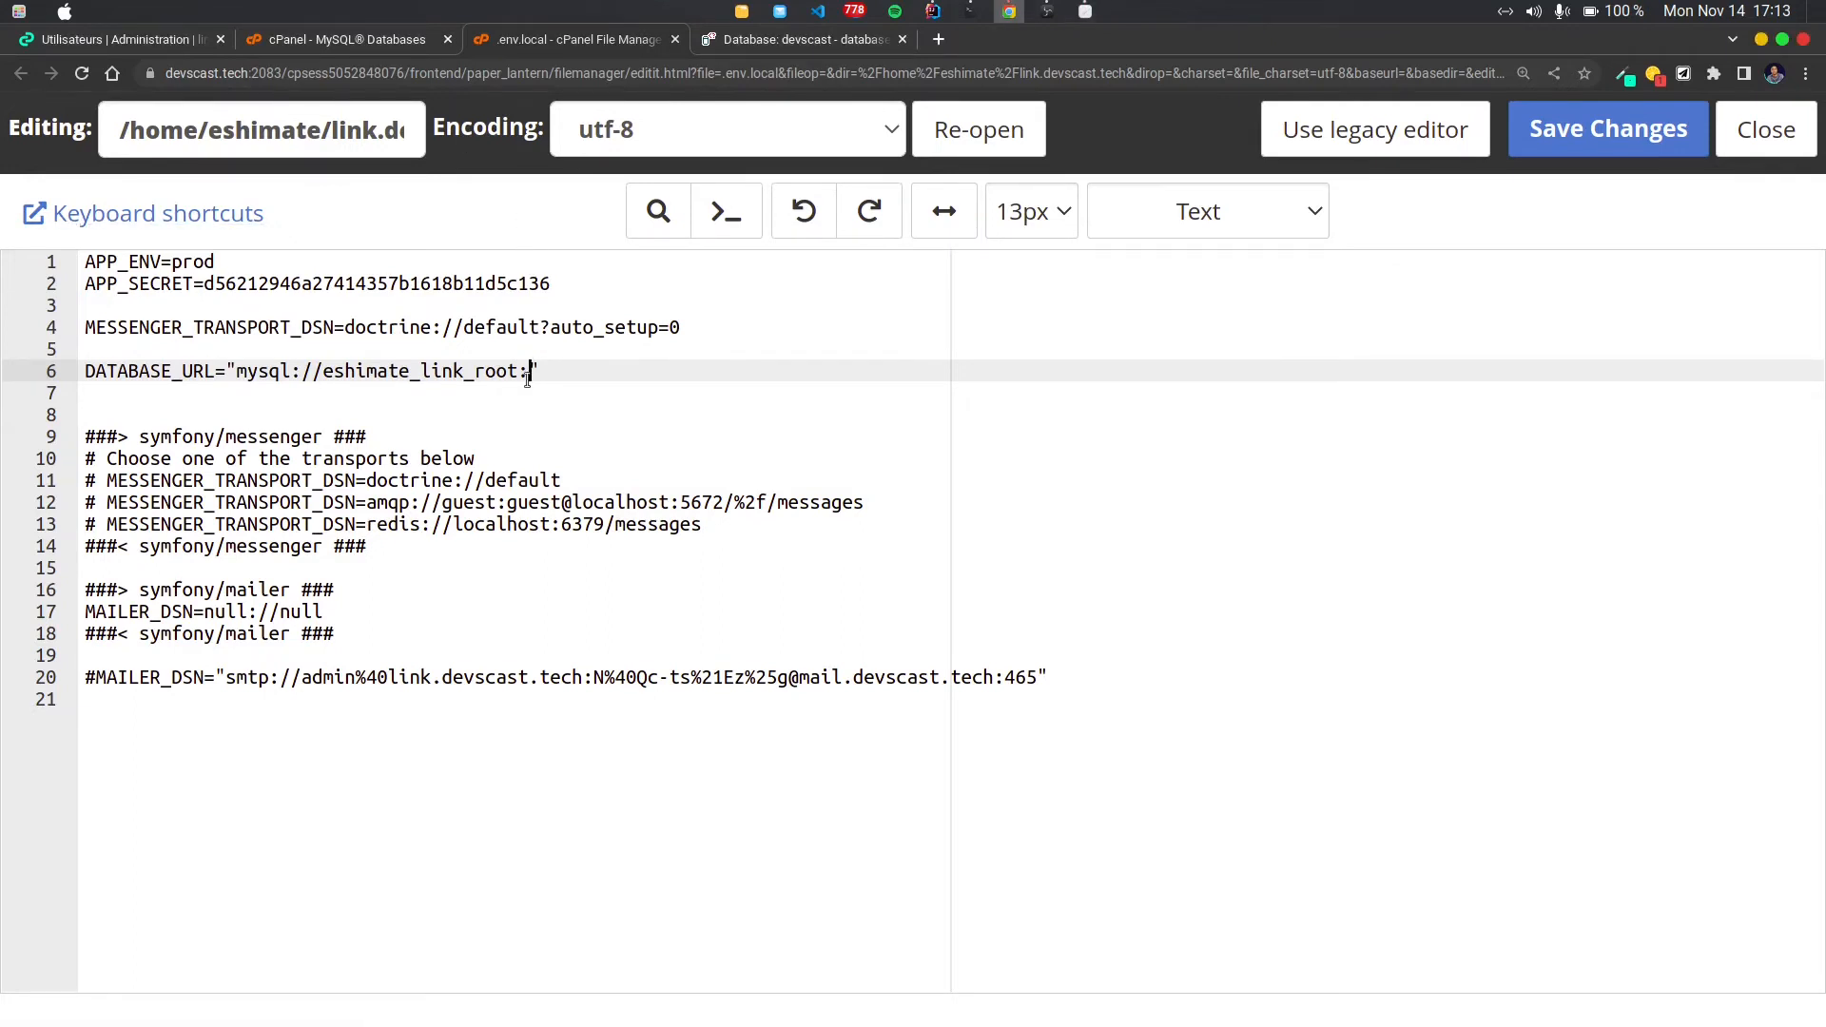
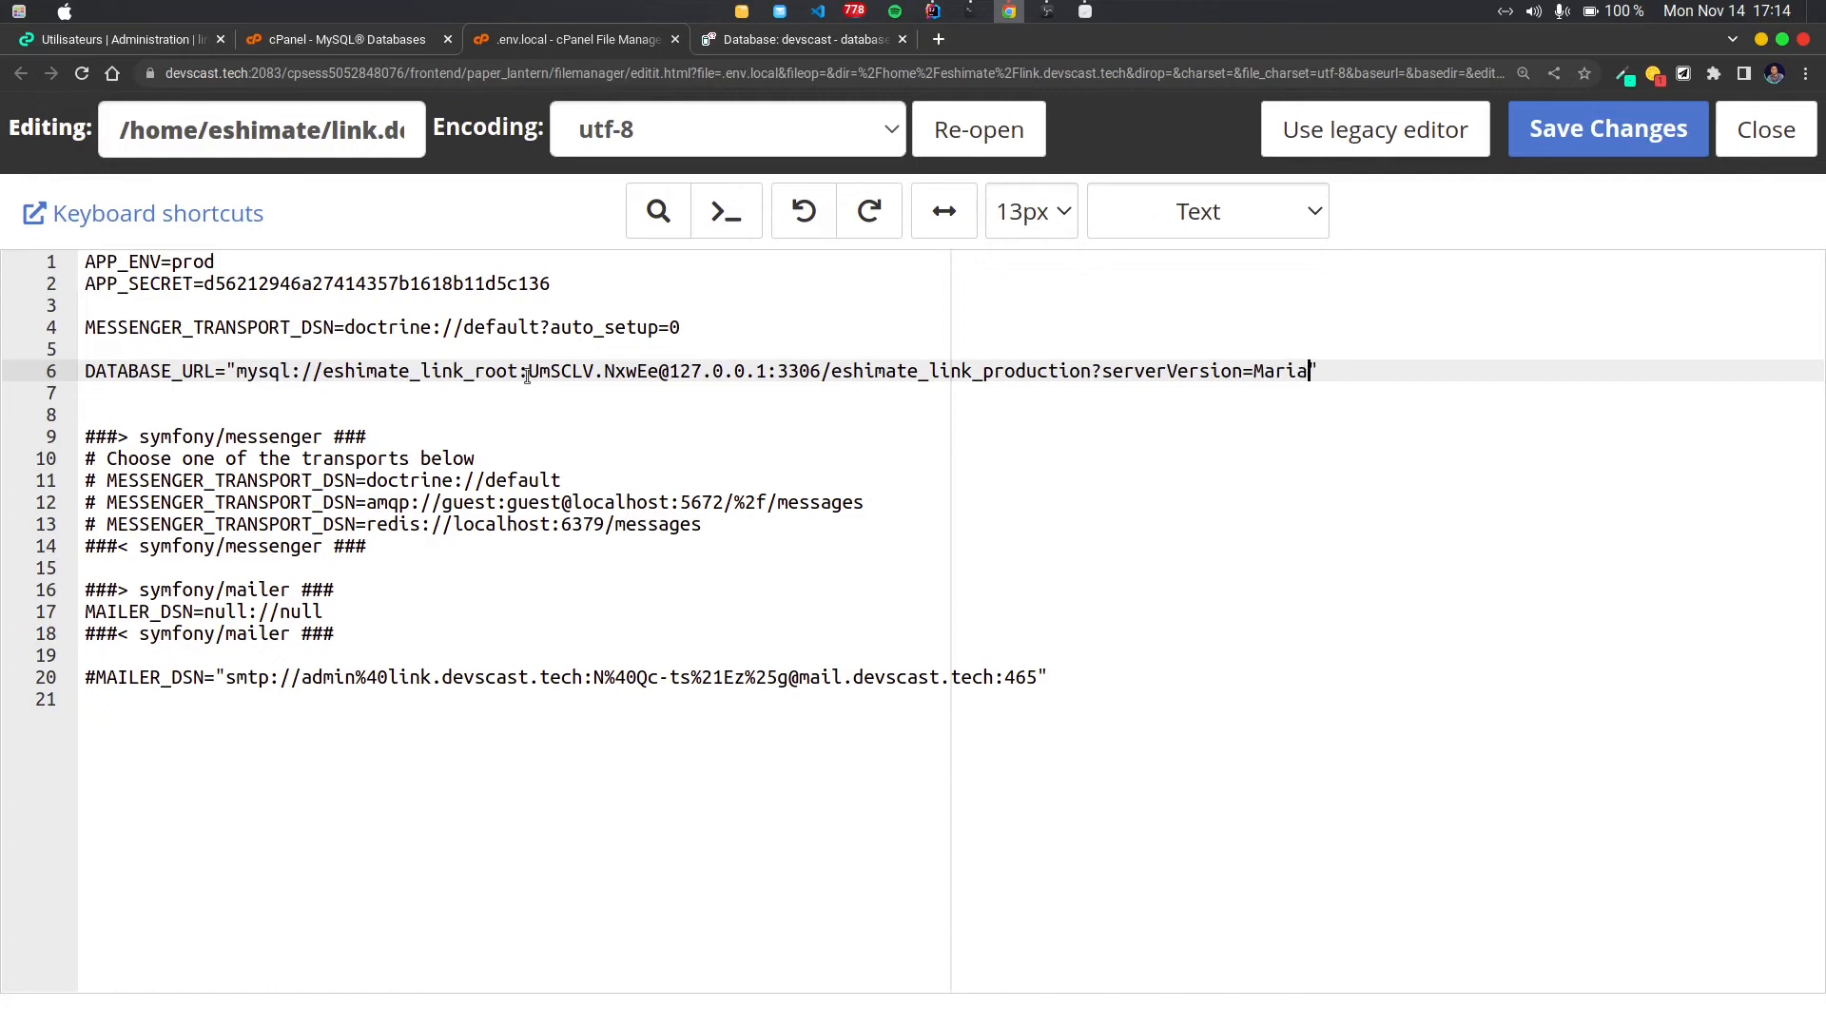
left_click(473, 389)
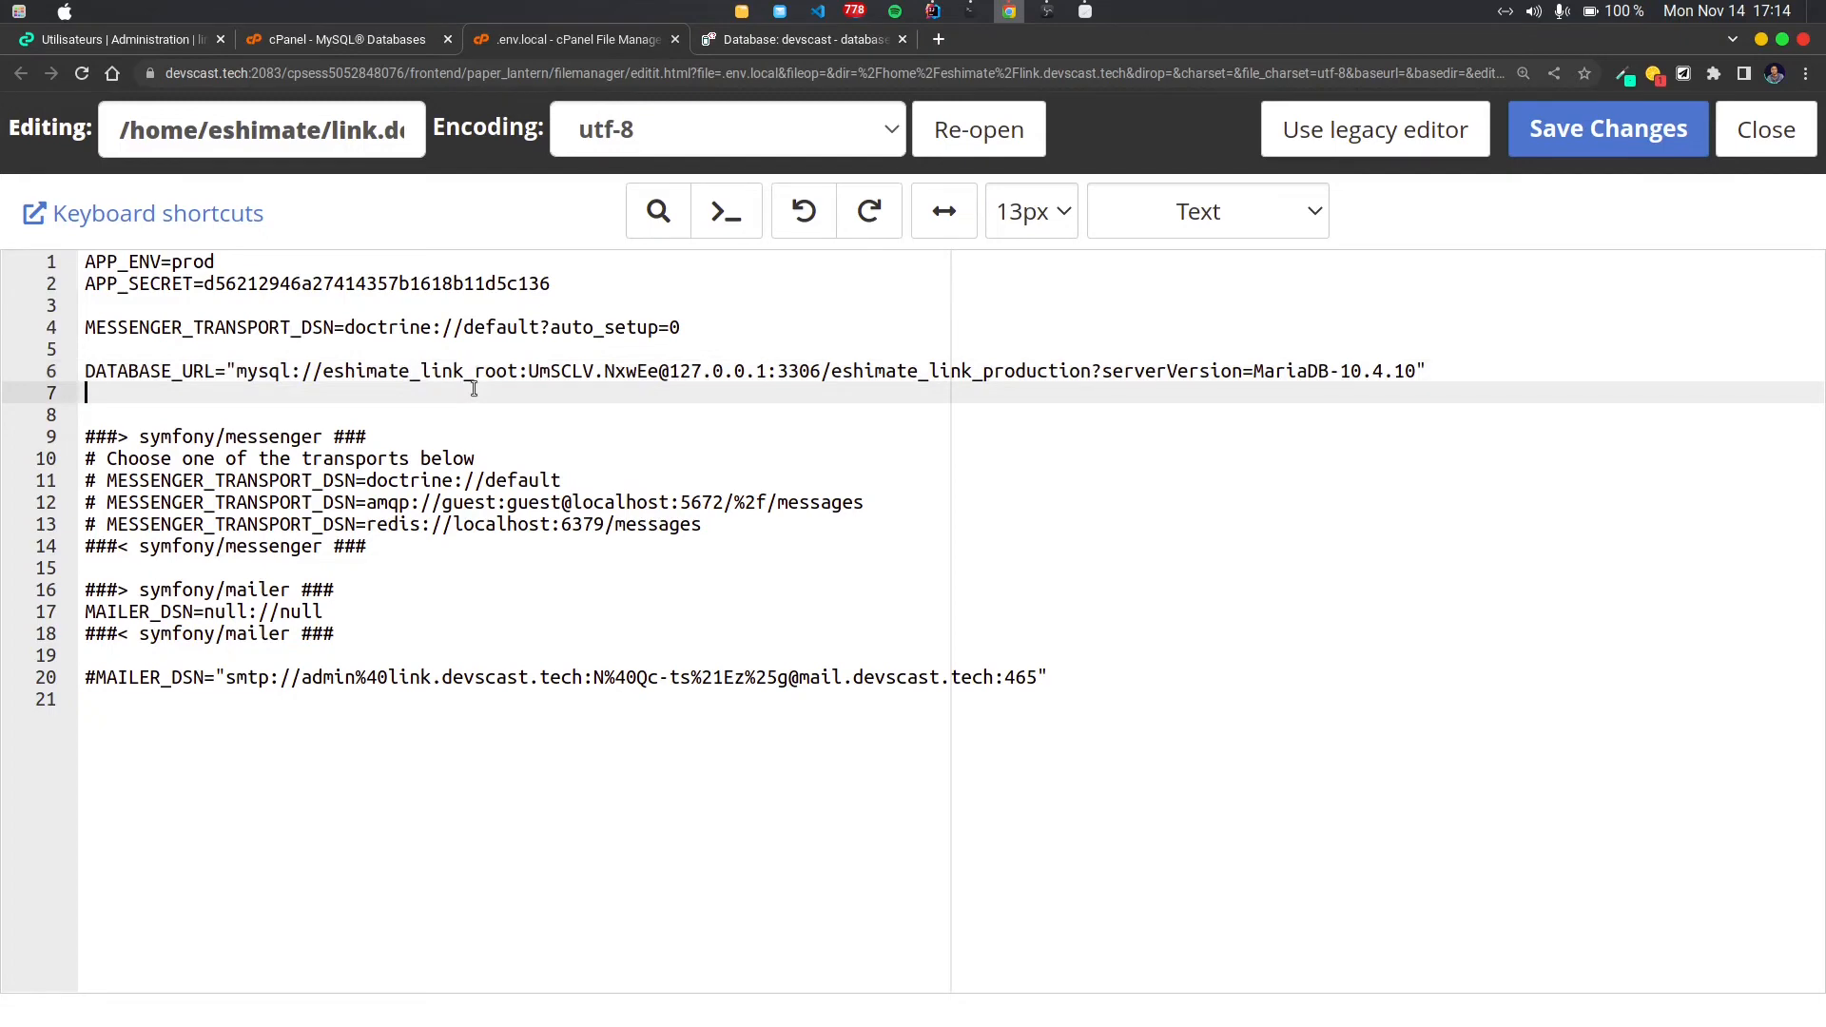
left_click(1579, 138)
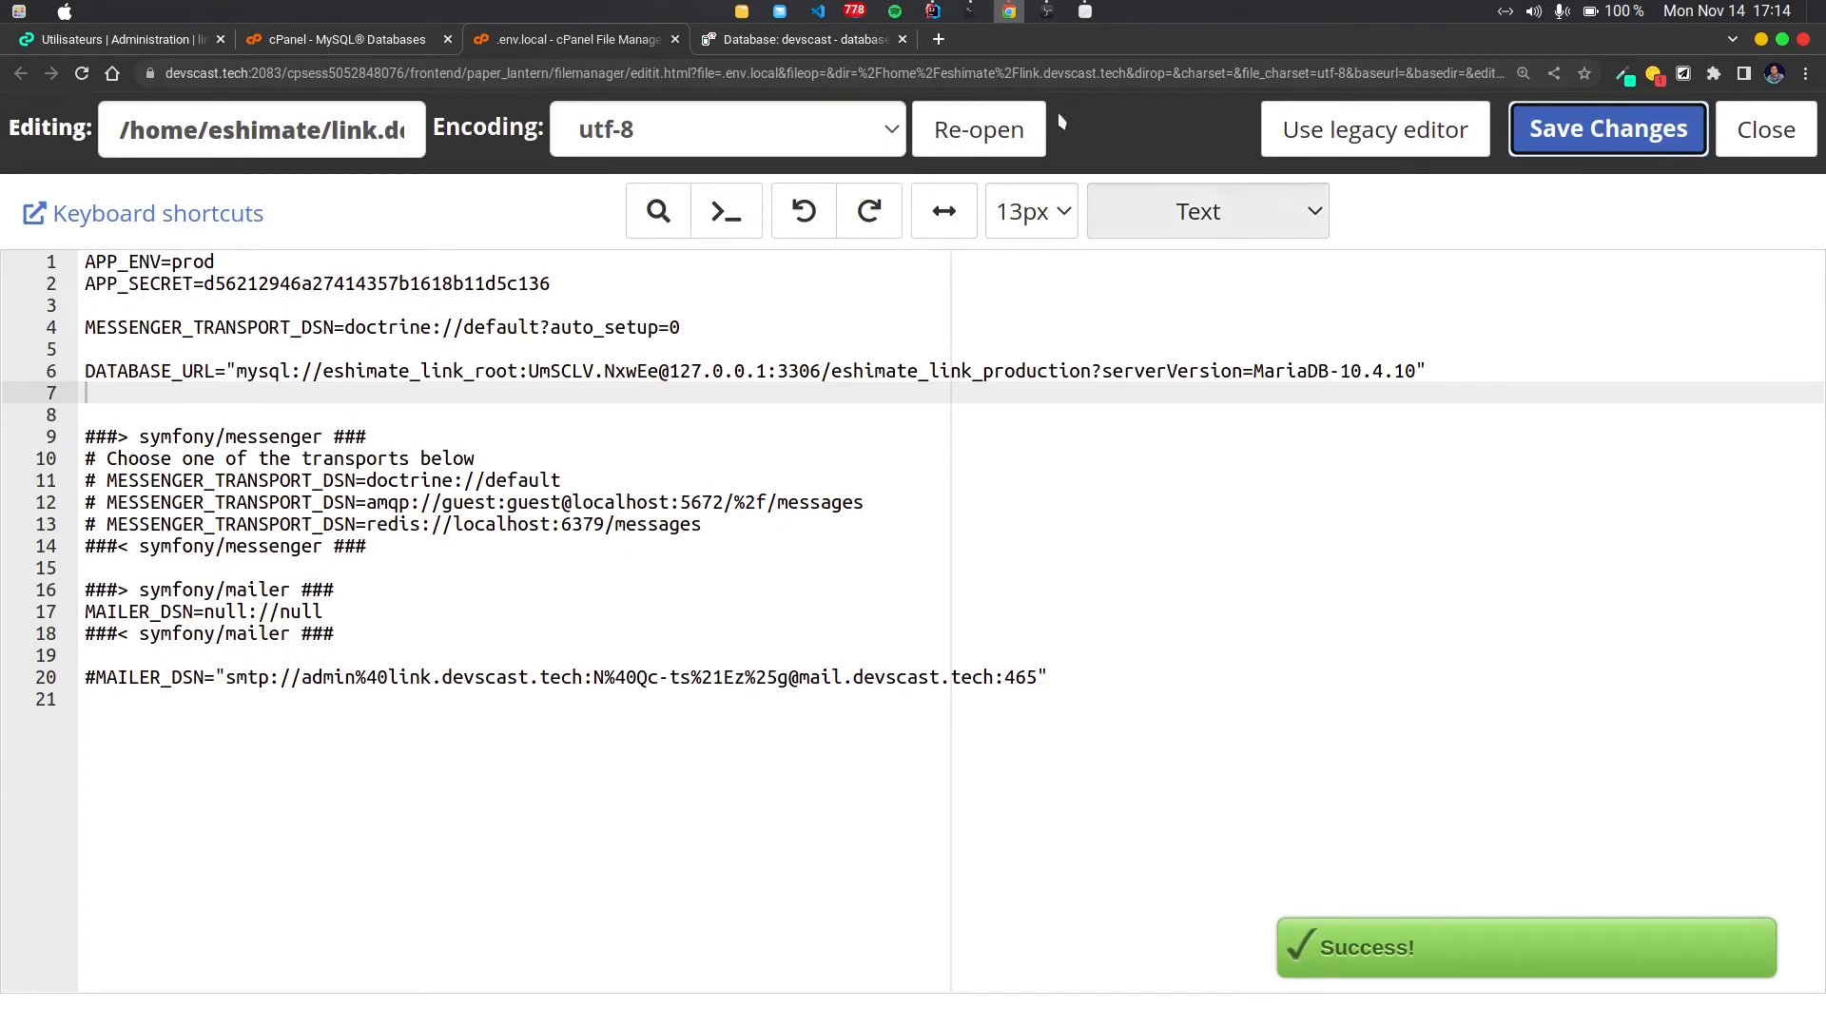
Step: Open link.devscast.tech in a new tab, which shows 'hello world'
left_click(938, 39)
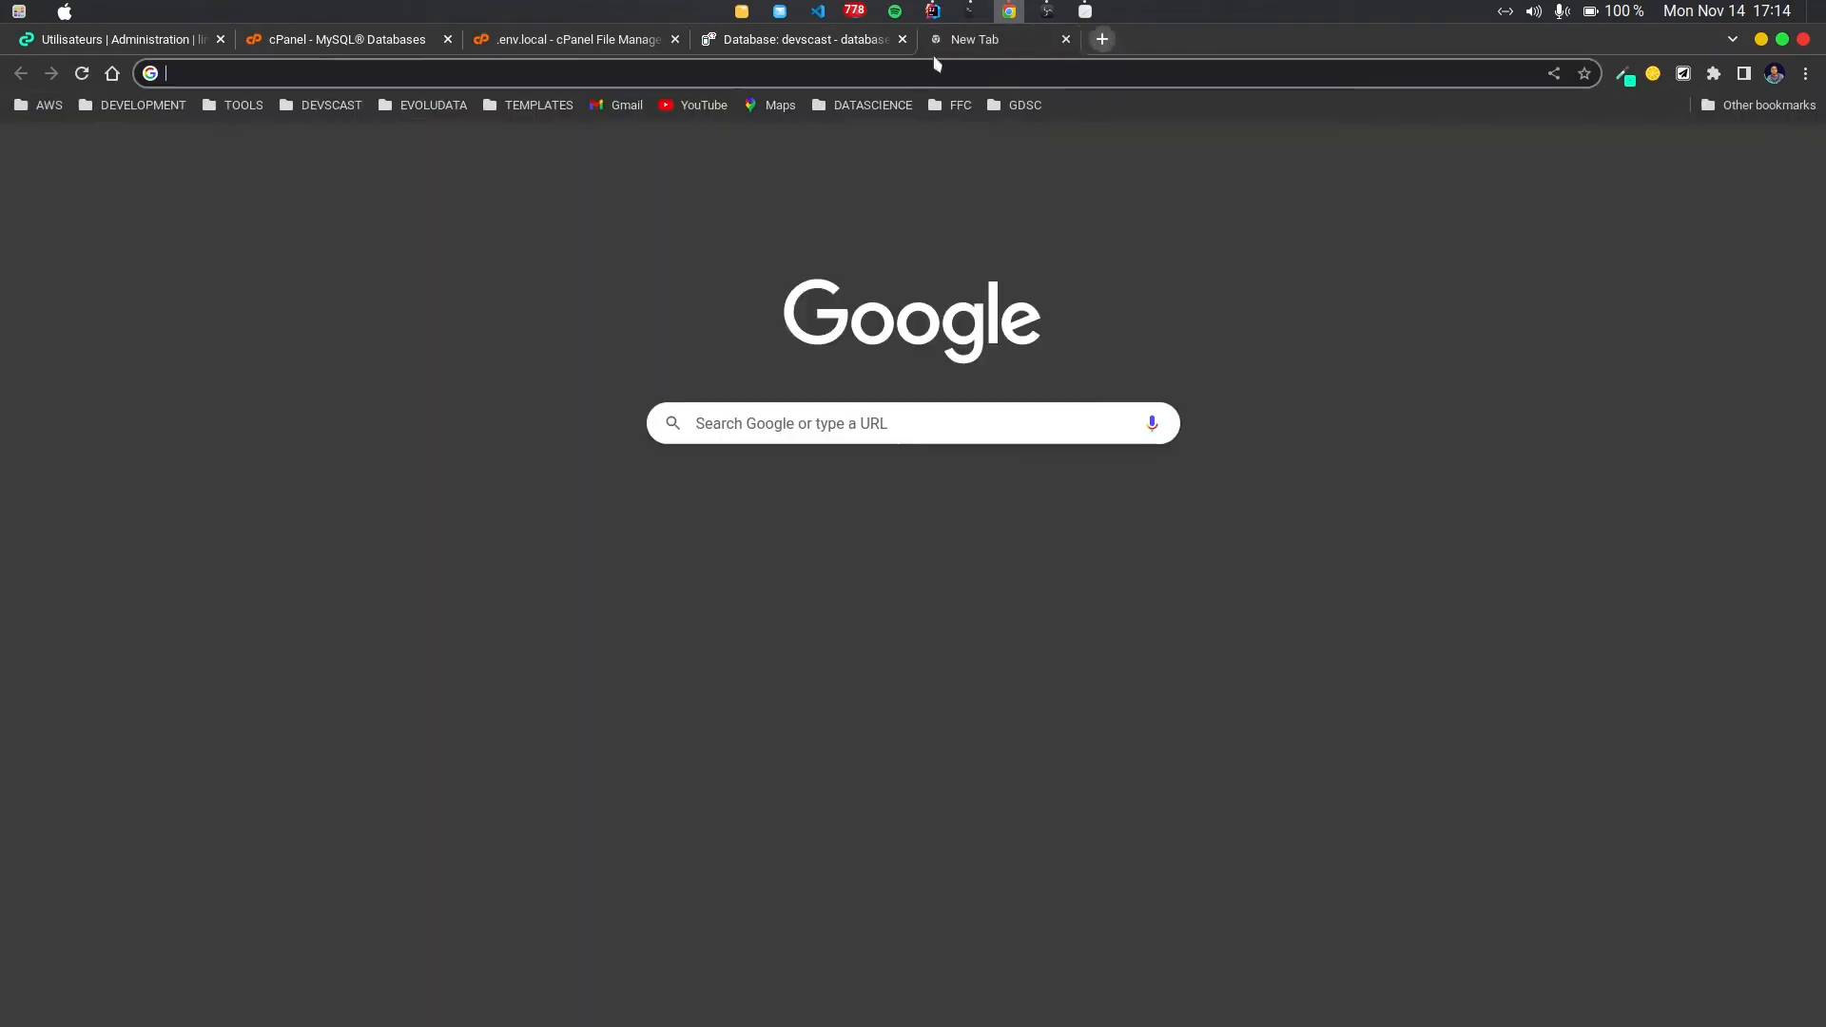
type("lo")
key("BackSpace")
key("BackSpace")
type("ink.d")
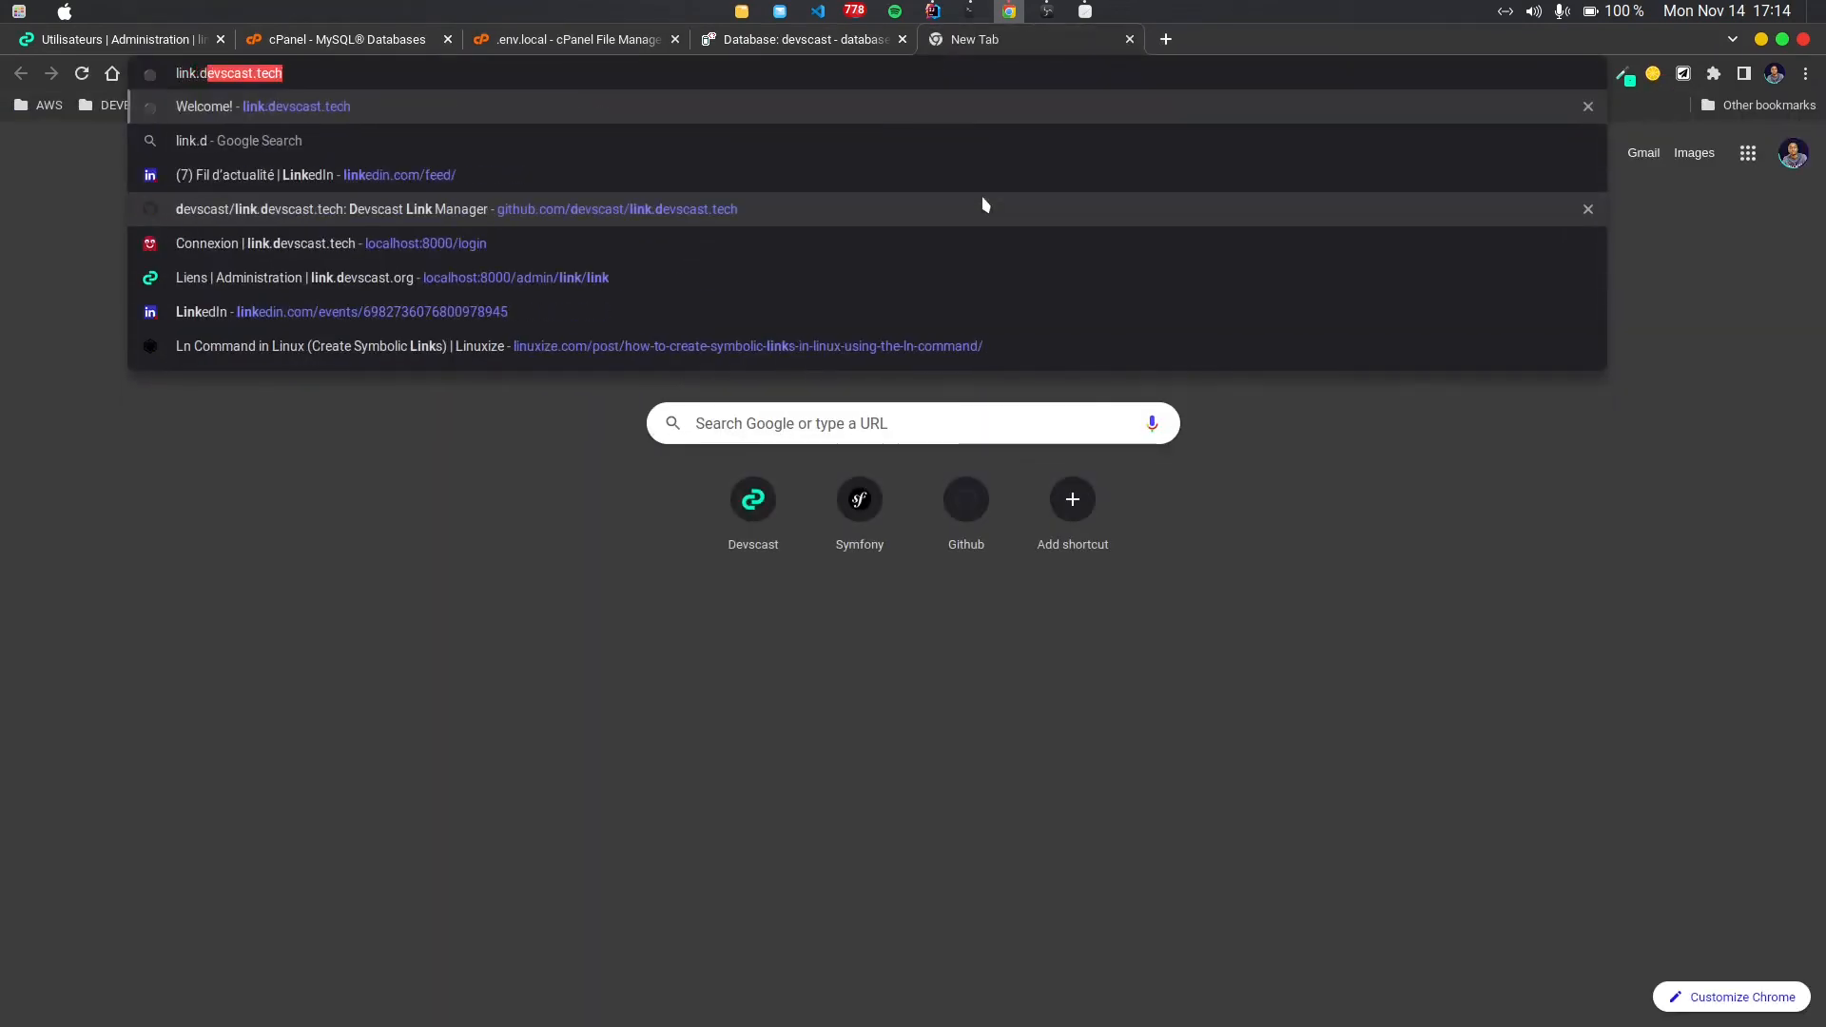
key("Return")
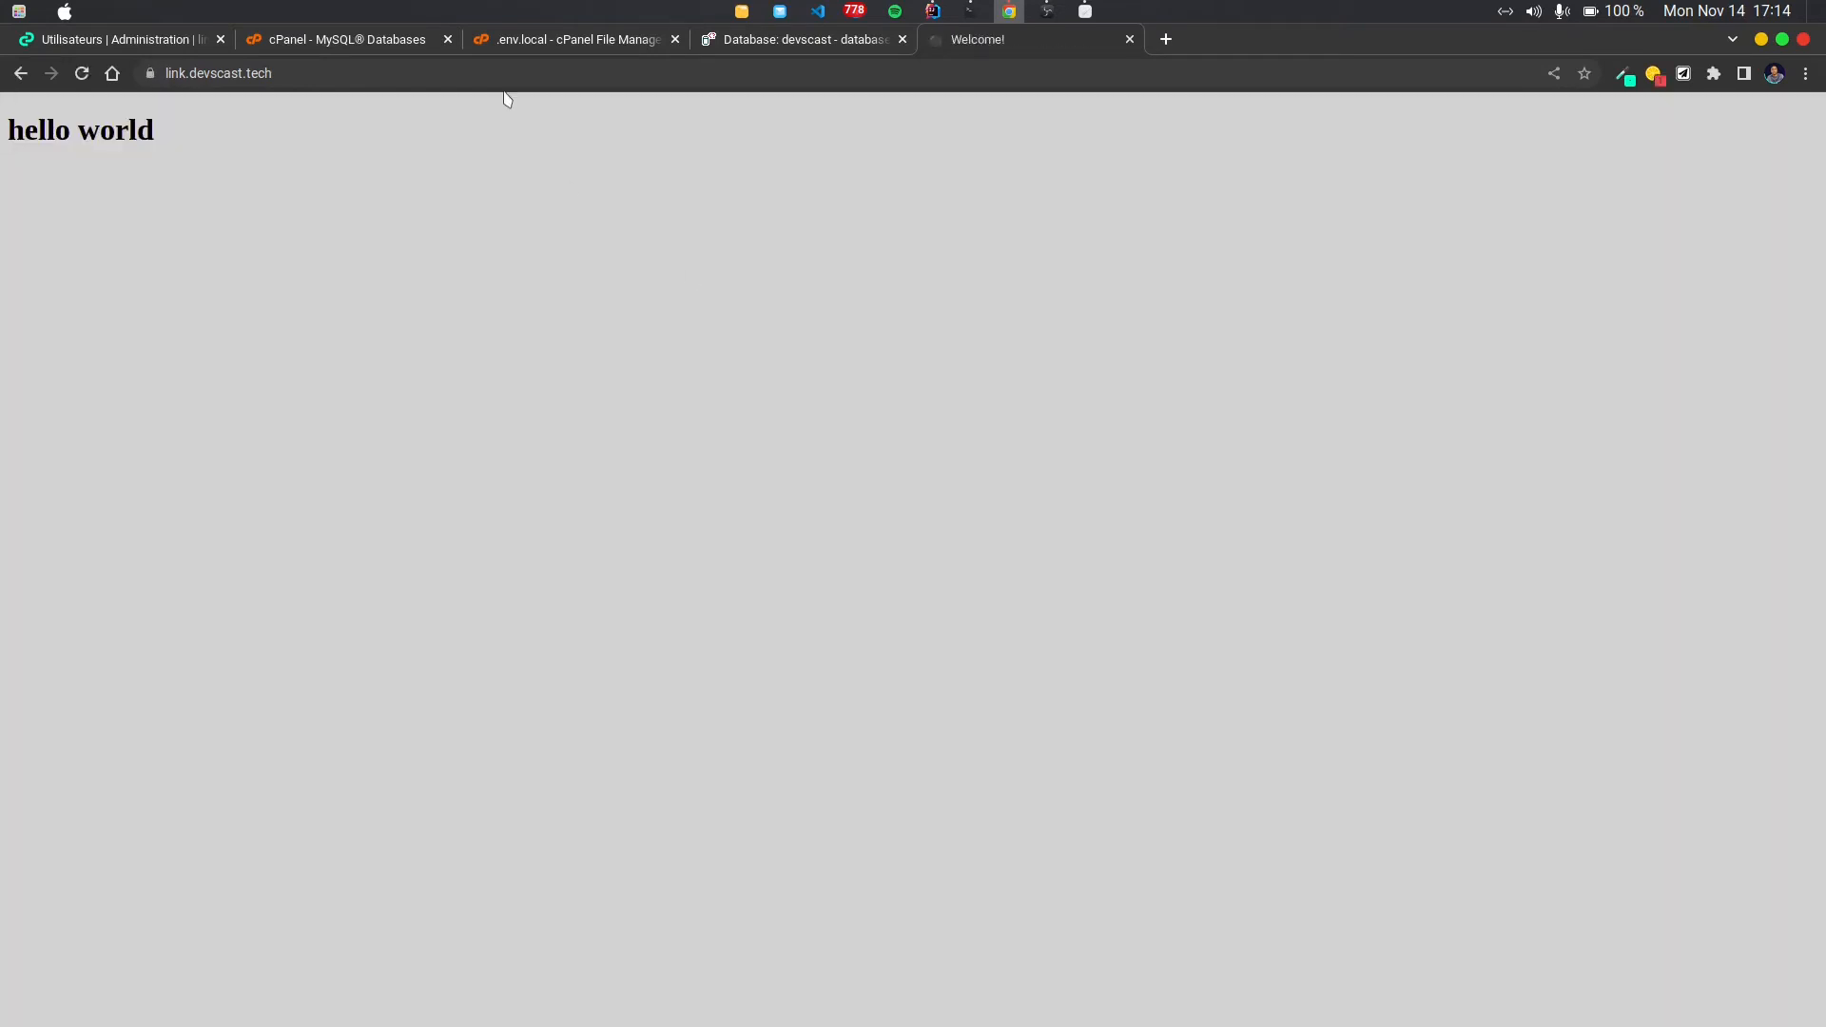
Step: Load link.devscast.tech/login, which returns 404 Not Found
left_click(470, 79)
left_click(471, 80)
type("/s")
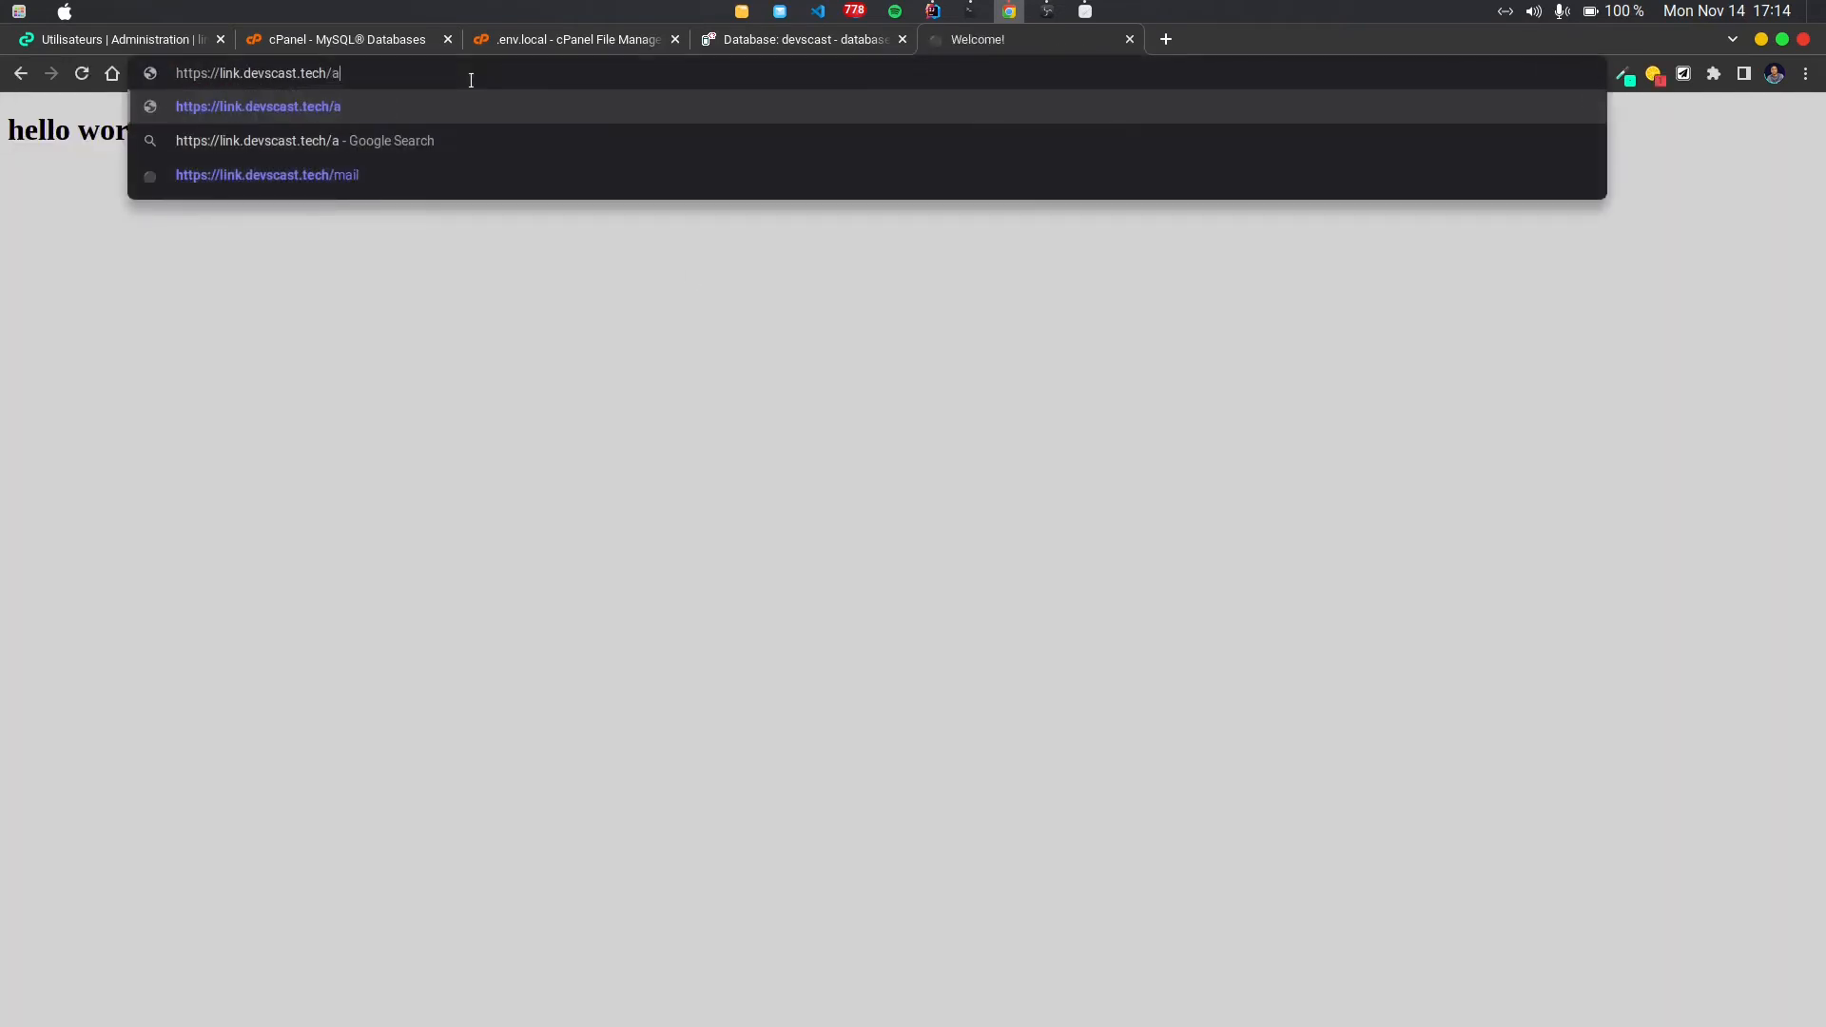
key("BackSpace")
type("login")
key("Return")
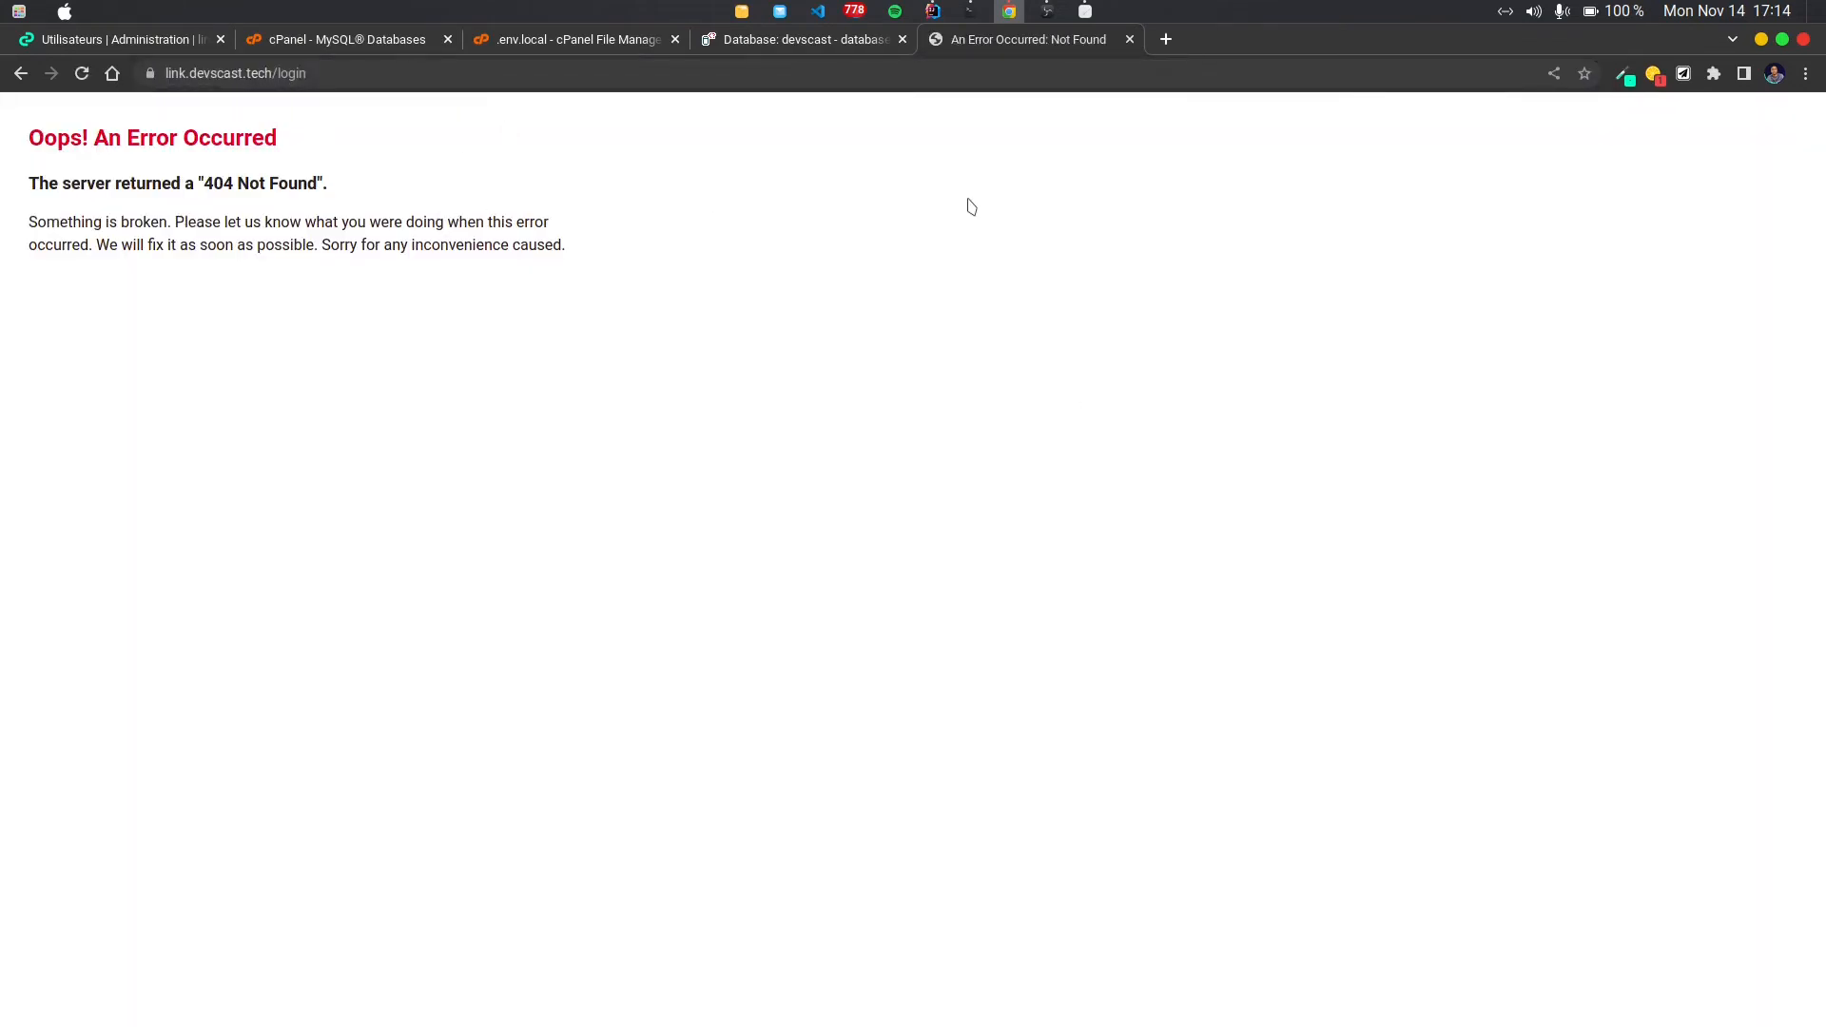
Step: Close the existing remote server terminal tab
mouse_move(974, 29)
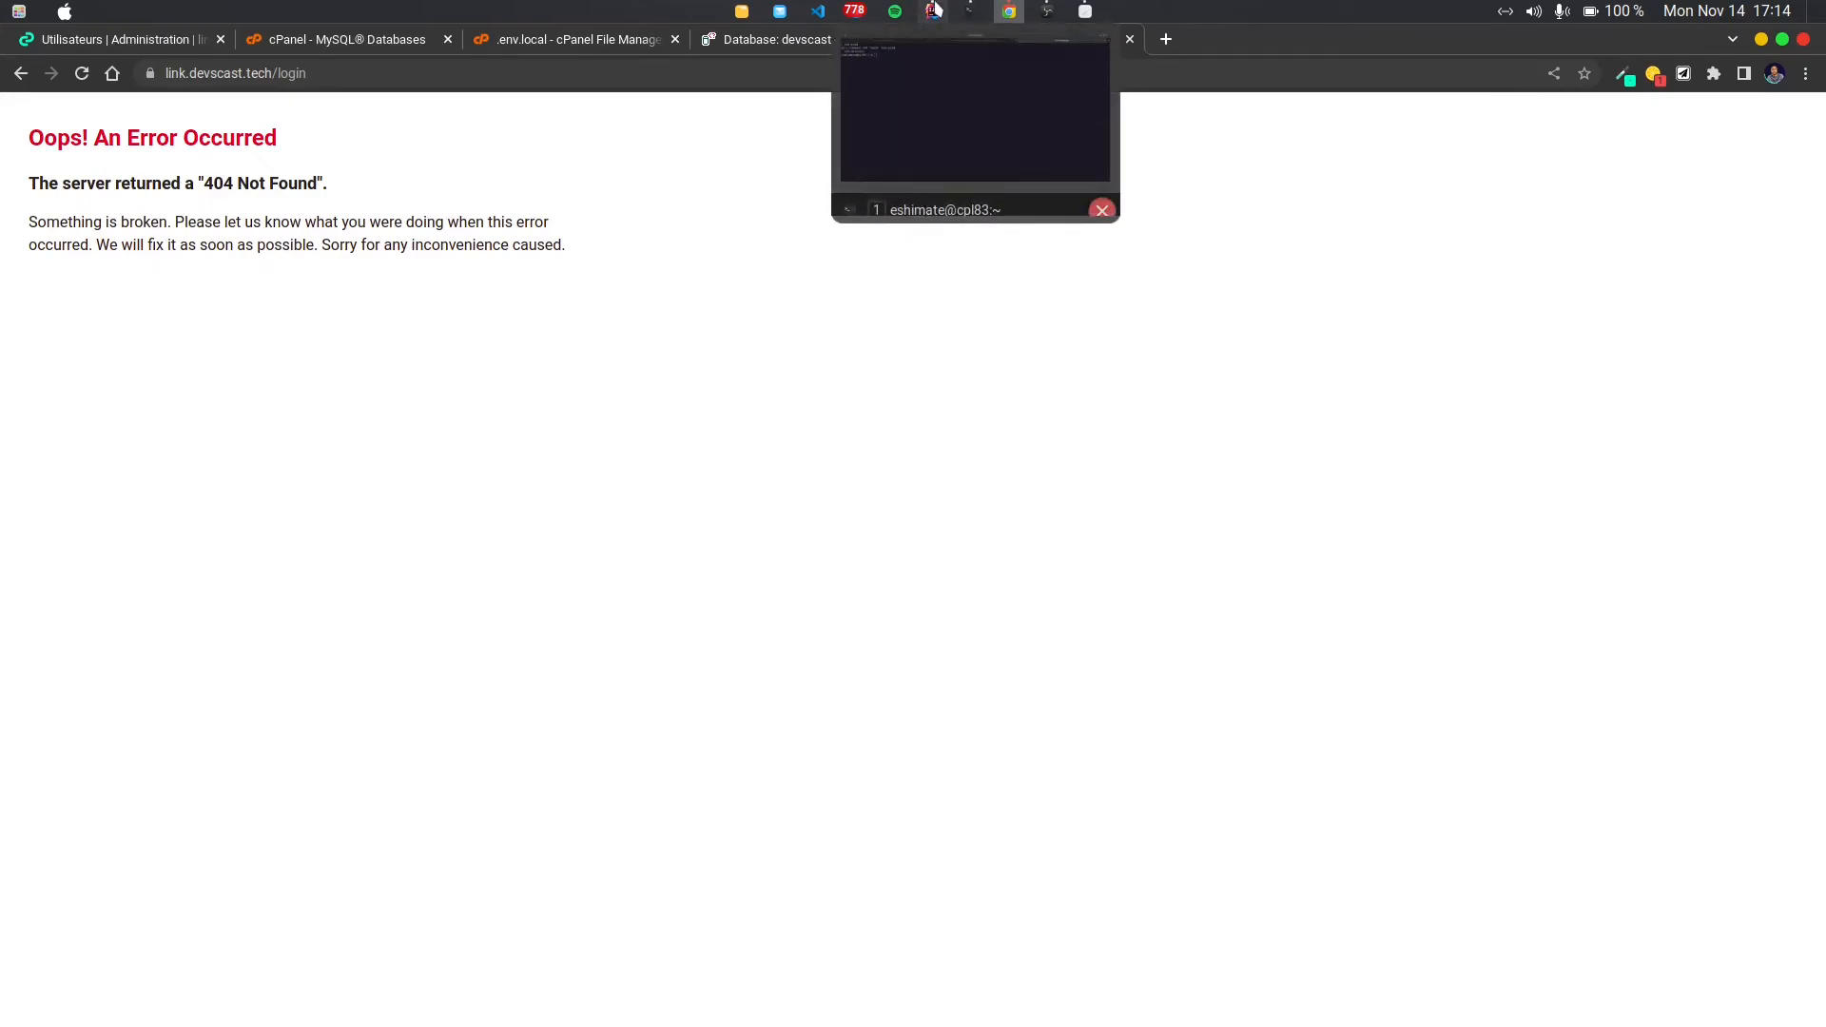
left_click(917, 203)
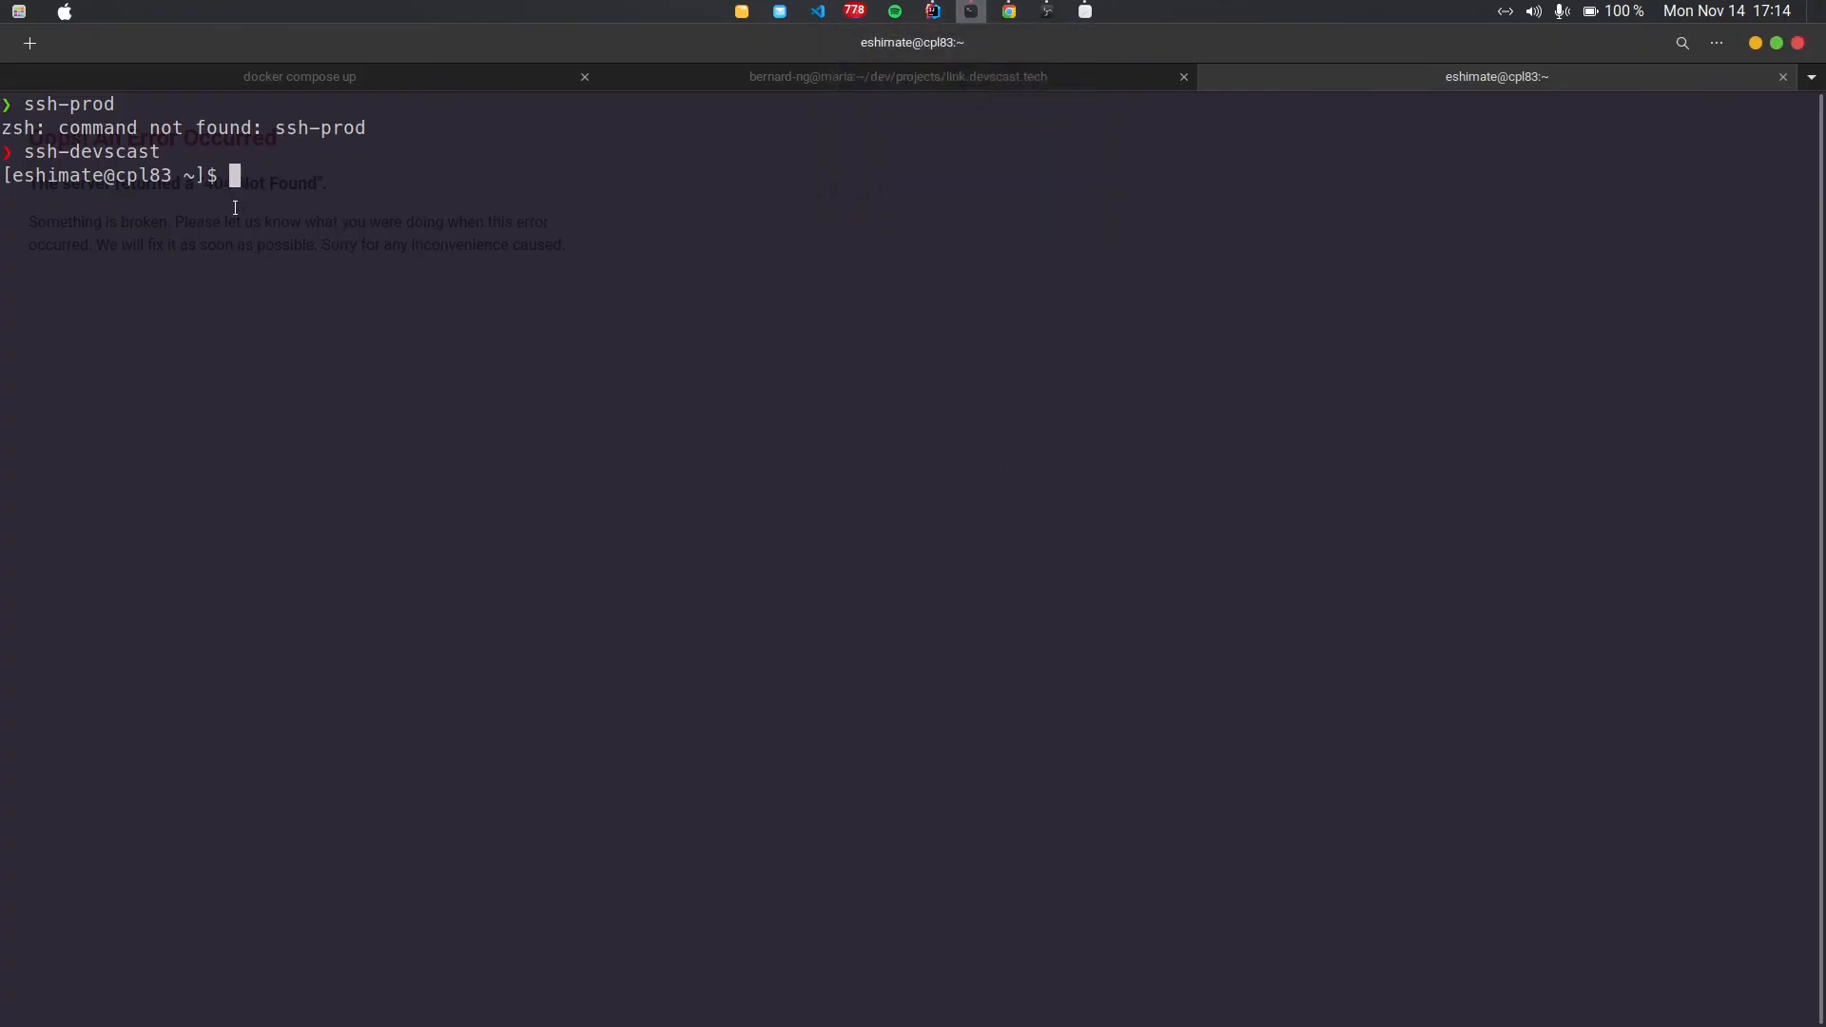
left_click(1783, 76)
left_click(1131, 584)
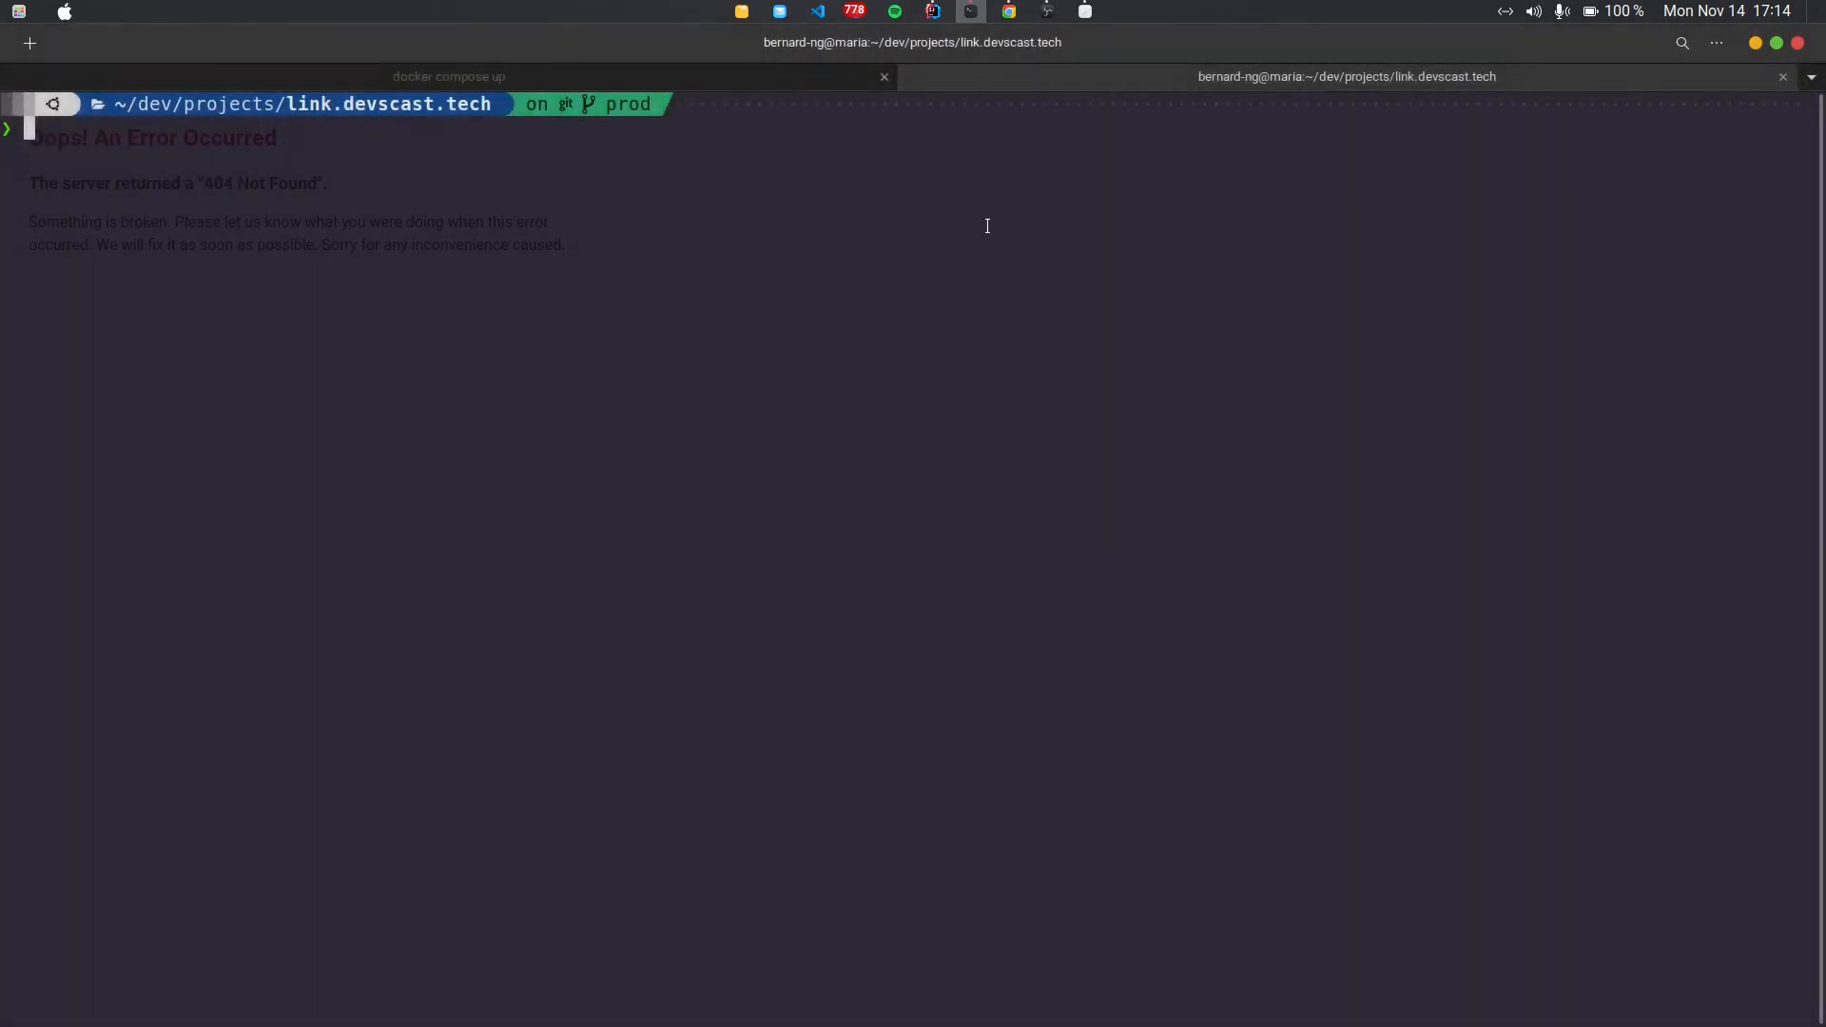
Step: Connect to the devscast server with the ssh-devscast alias, enlarging the text
type("ss-")
key("ctrl+plus")
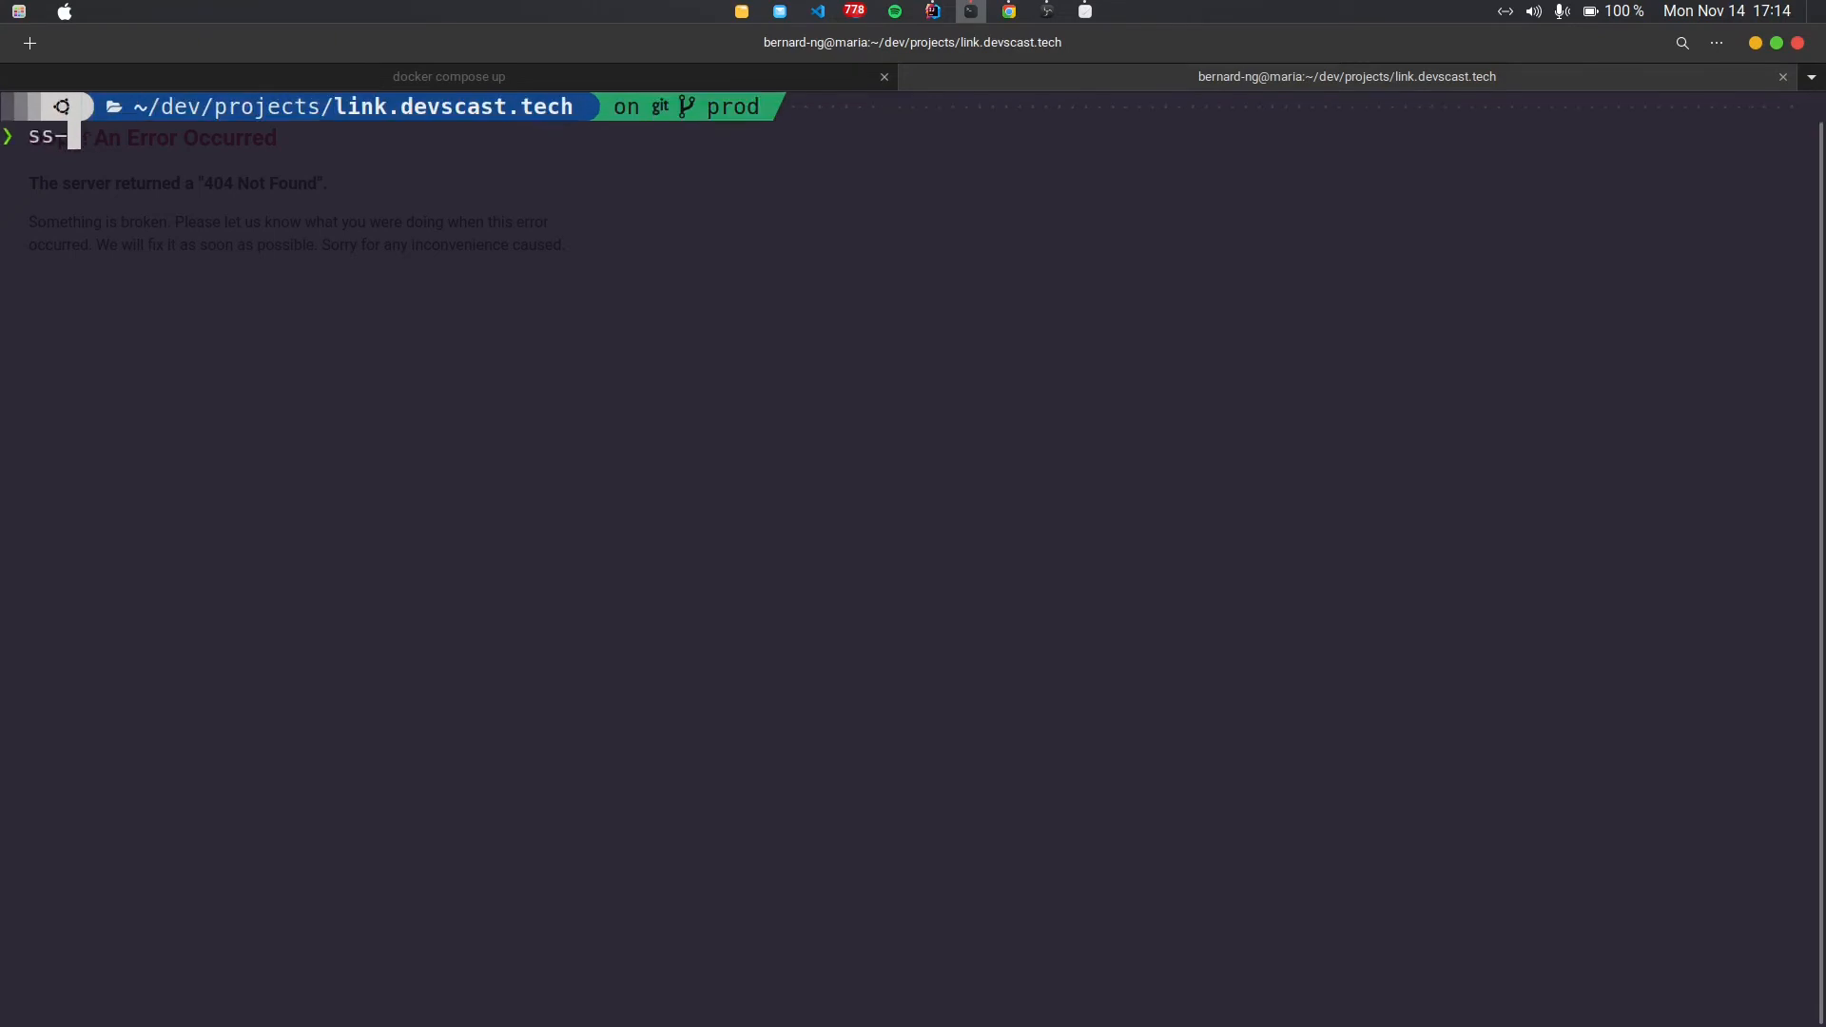
key("BackSpace")
key("BackSpace")
key("BackSpace")
type("sshs-")
key("BackSpace")
key("BackSpace")
key("BackSpace")
type("h-devscast")
key("Return")
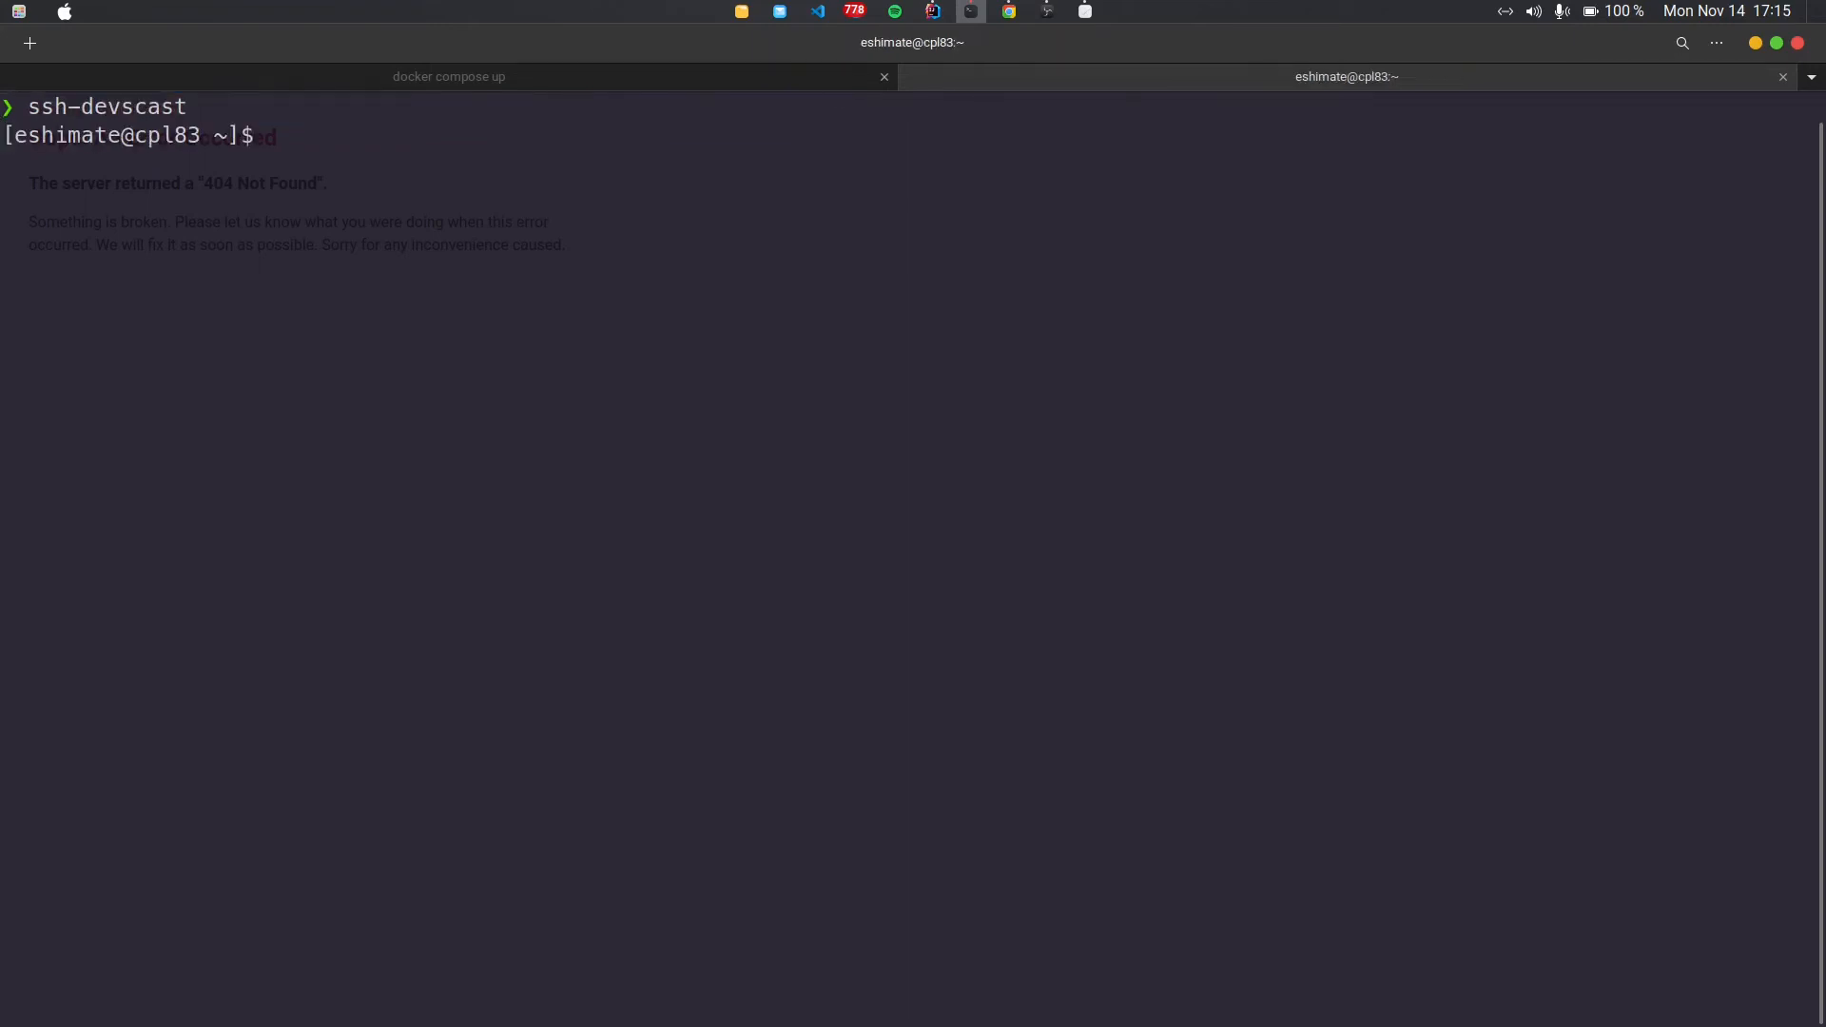
Step: Change into link.devscast.tech/ and clear the screen
type("cd link.devscast.tech/")
key("Return")
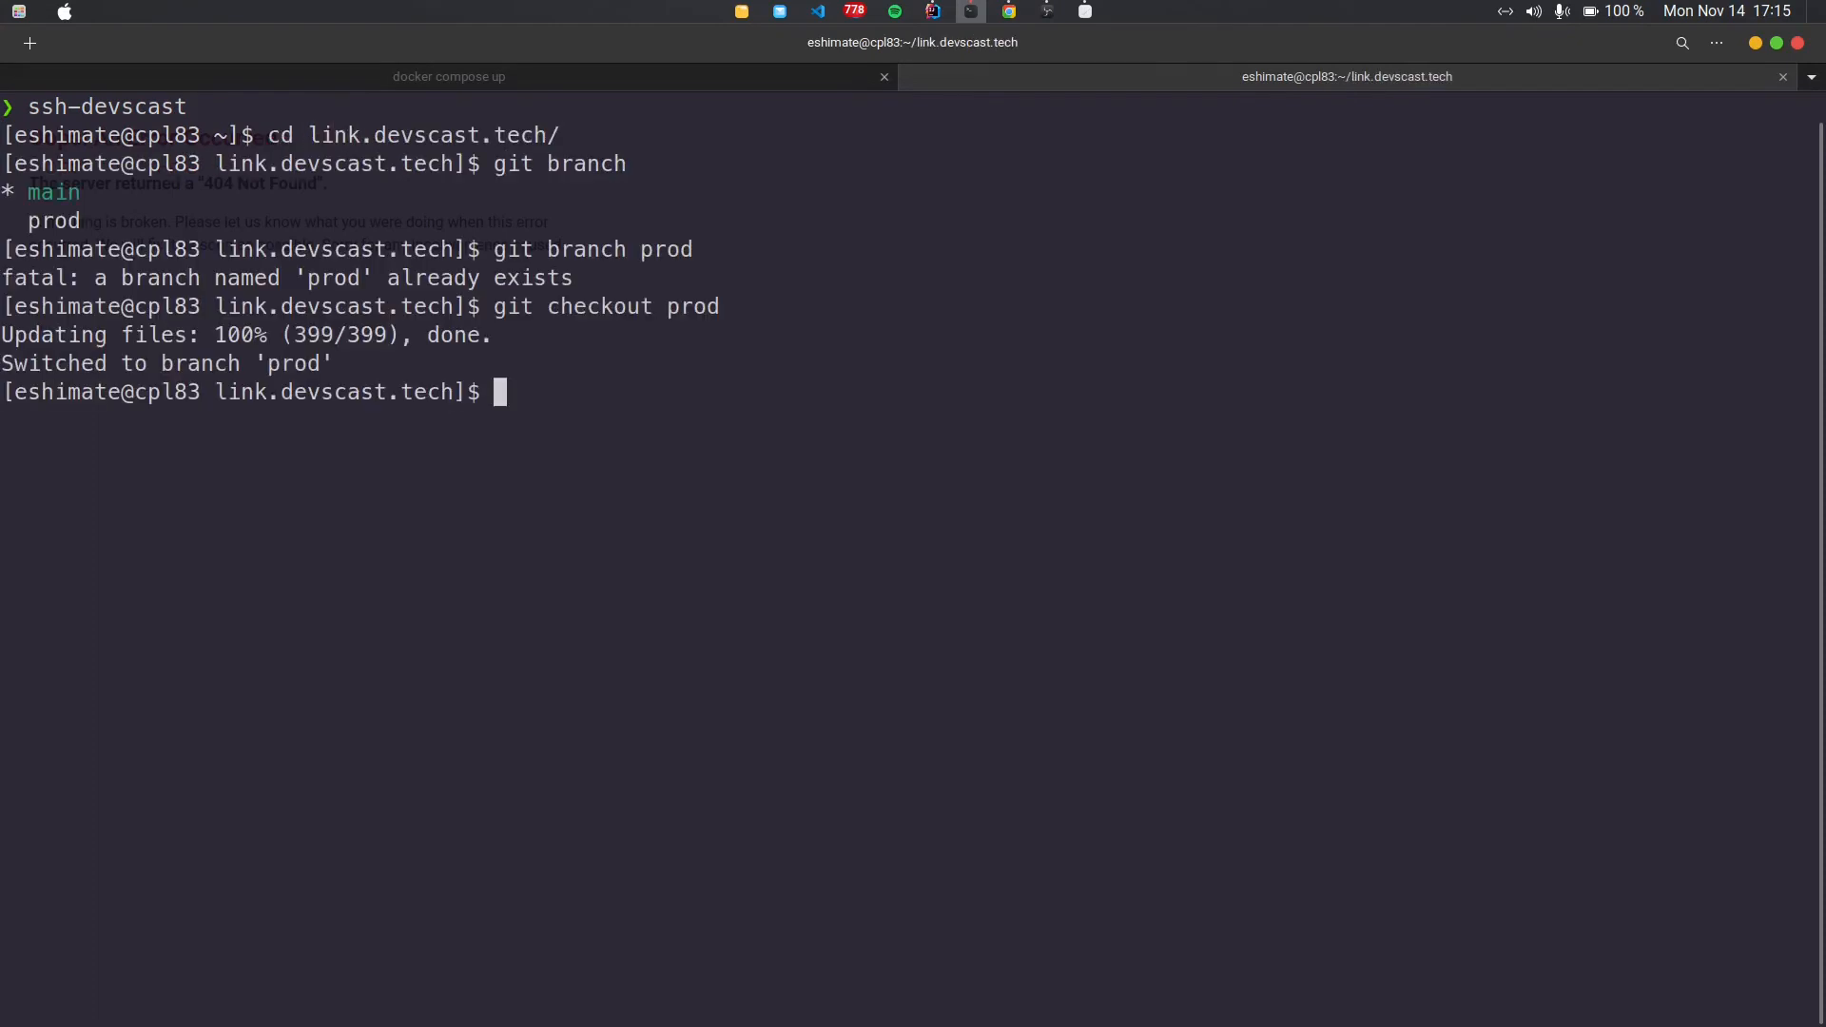
type("clear")
key("Return")
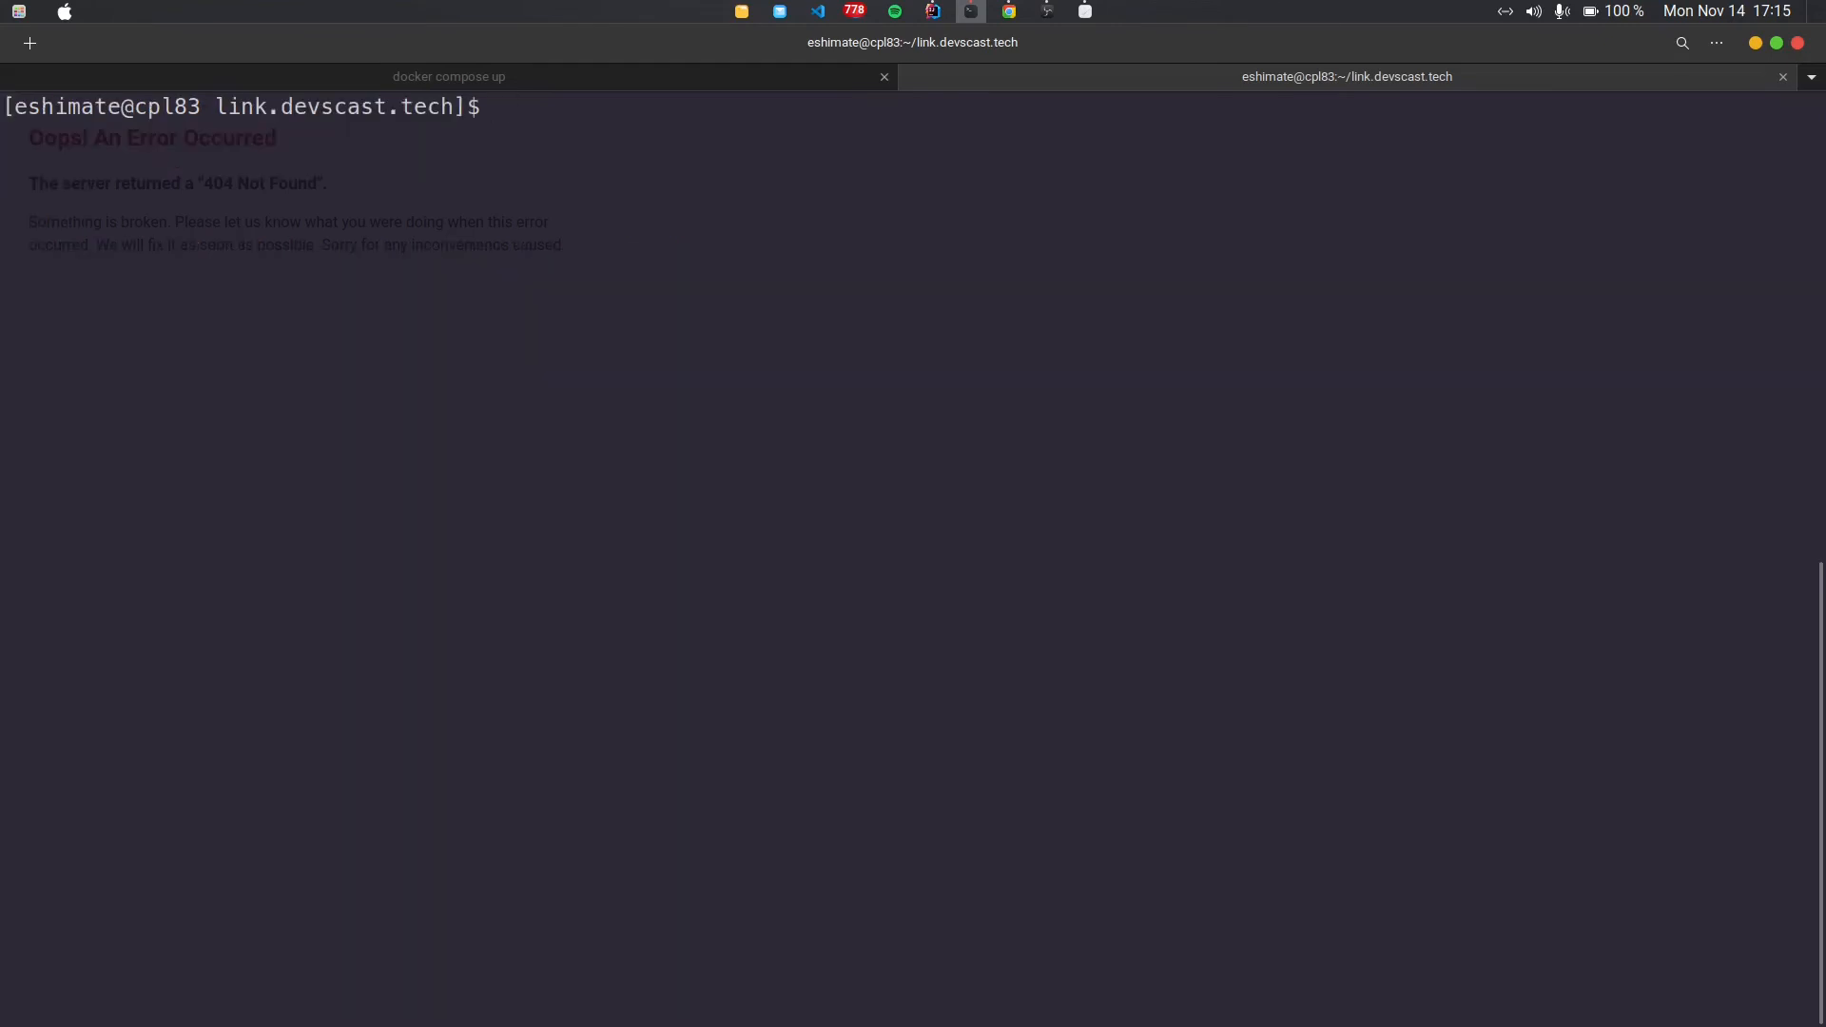
type("composer upda")
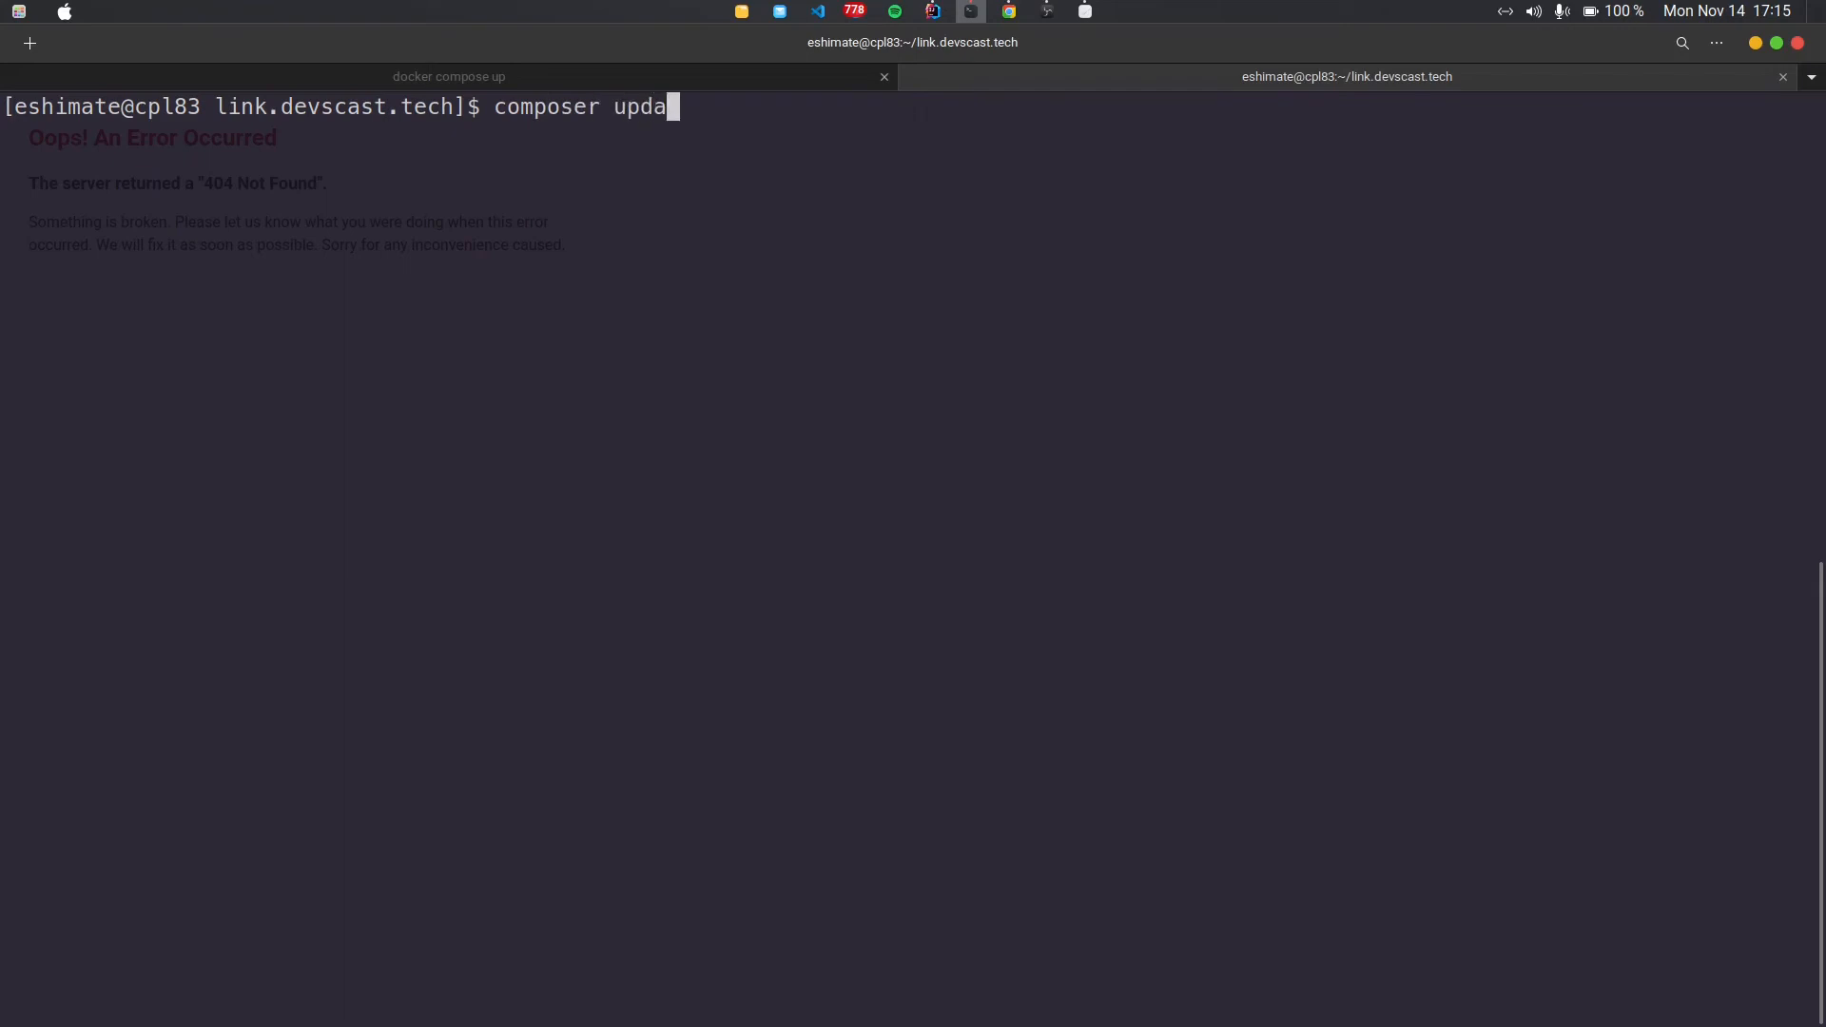
Step: Run composer update on the server, clear the screen, and type php bin/console do:mi:mi
type("te")
key("Return")
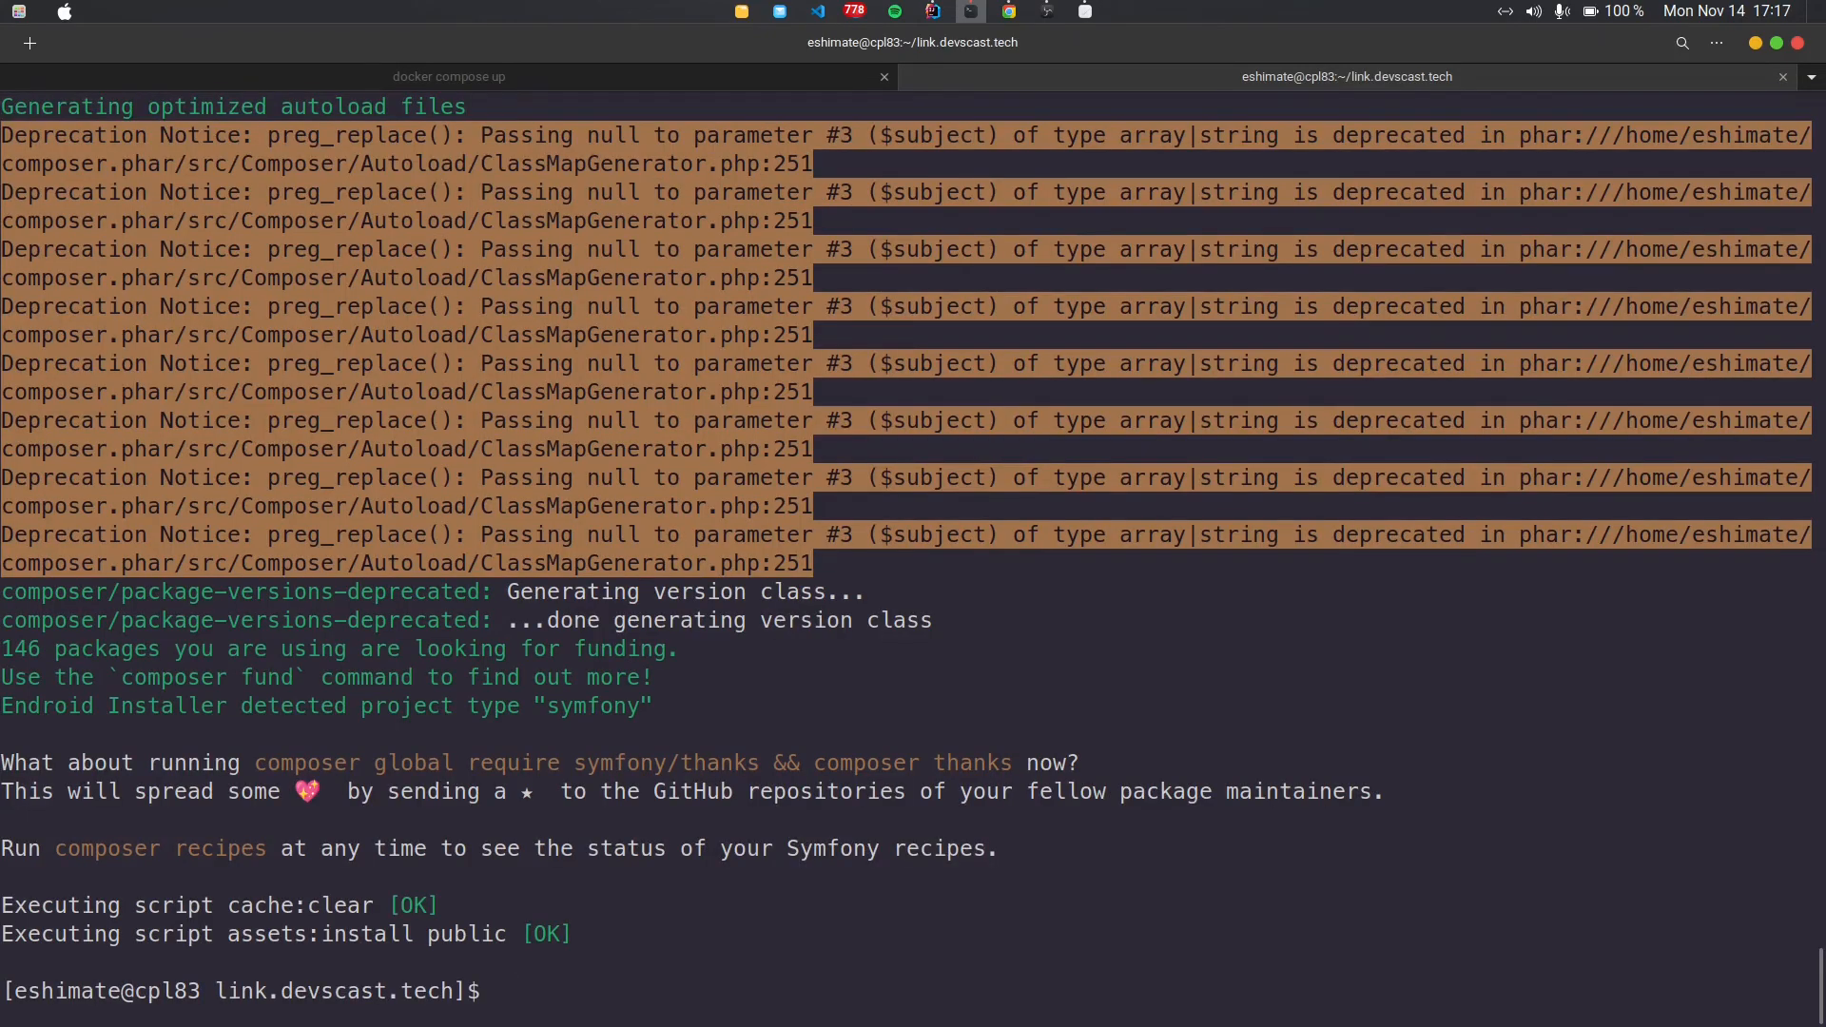
type("clear")
key("Return")
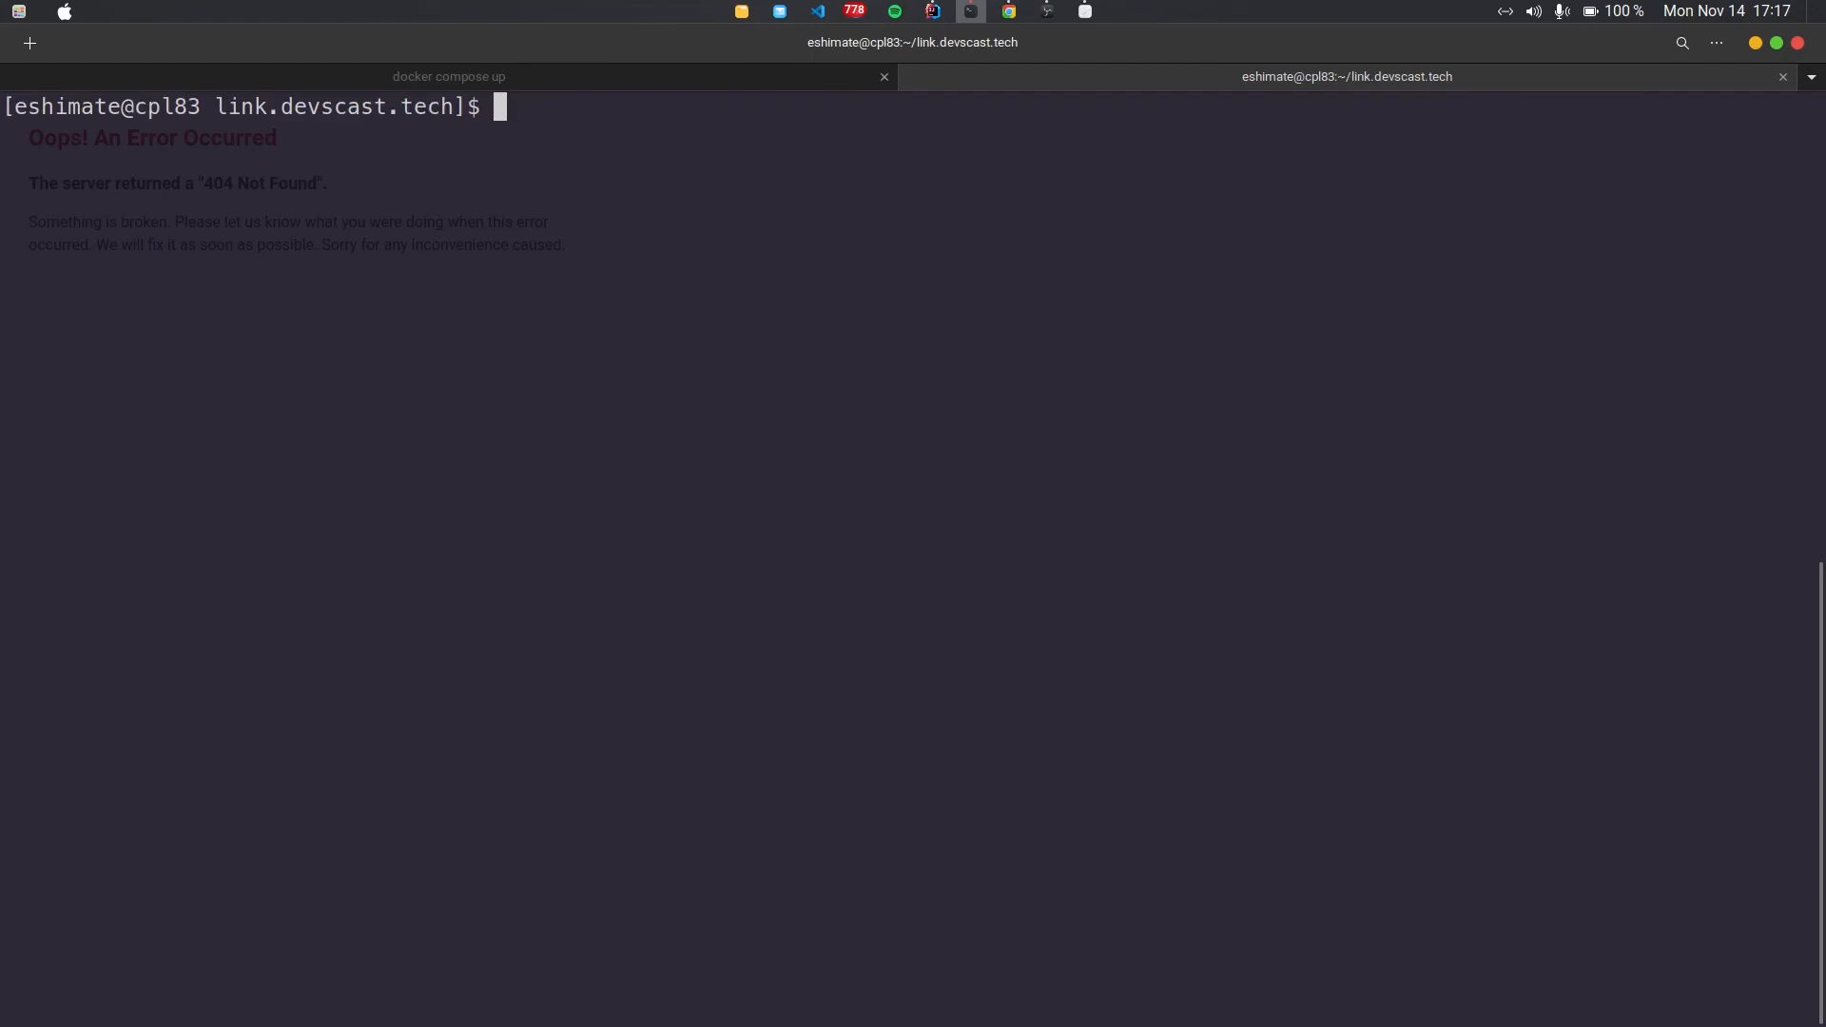
type("php bin/console ")
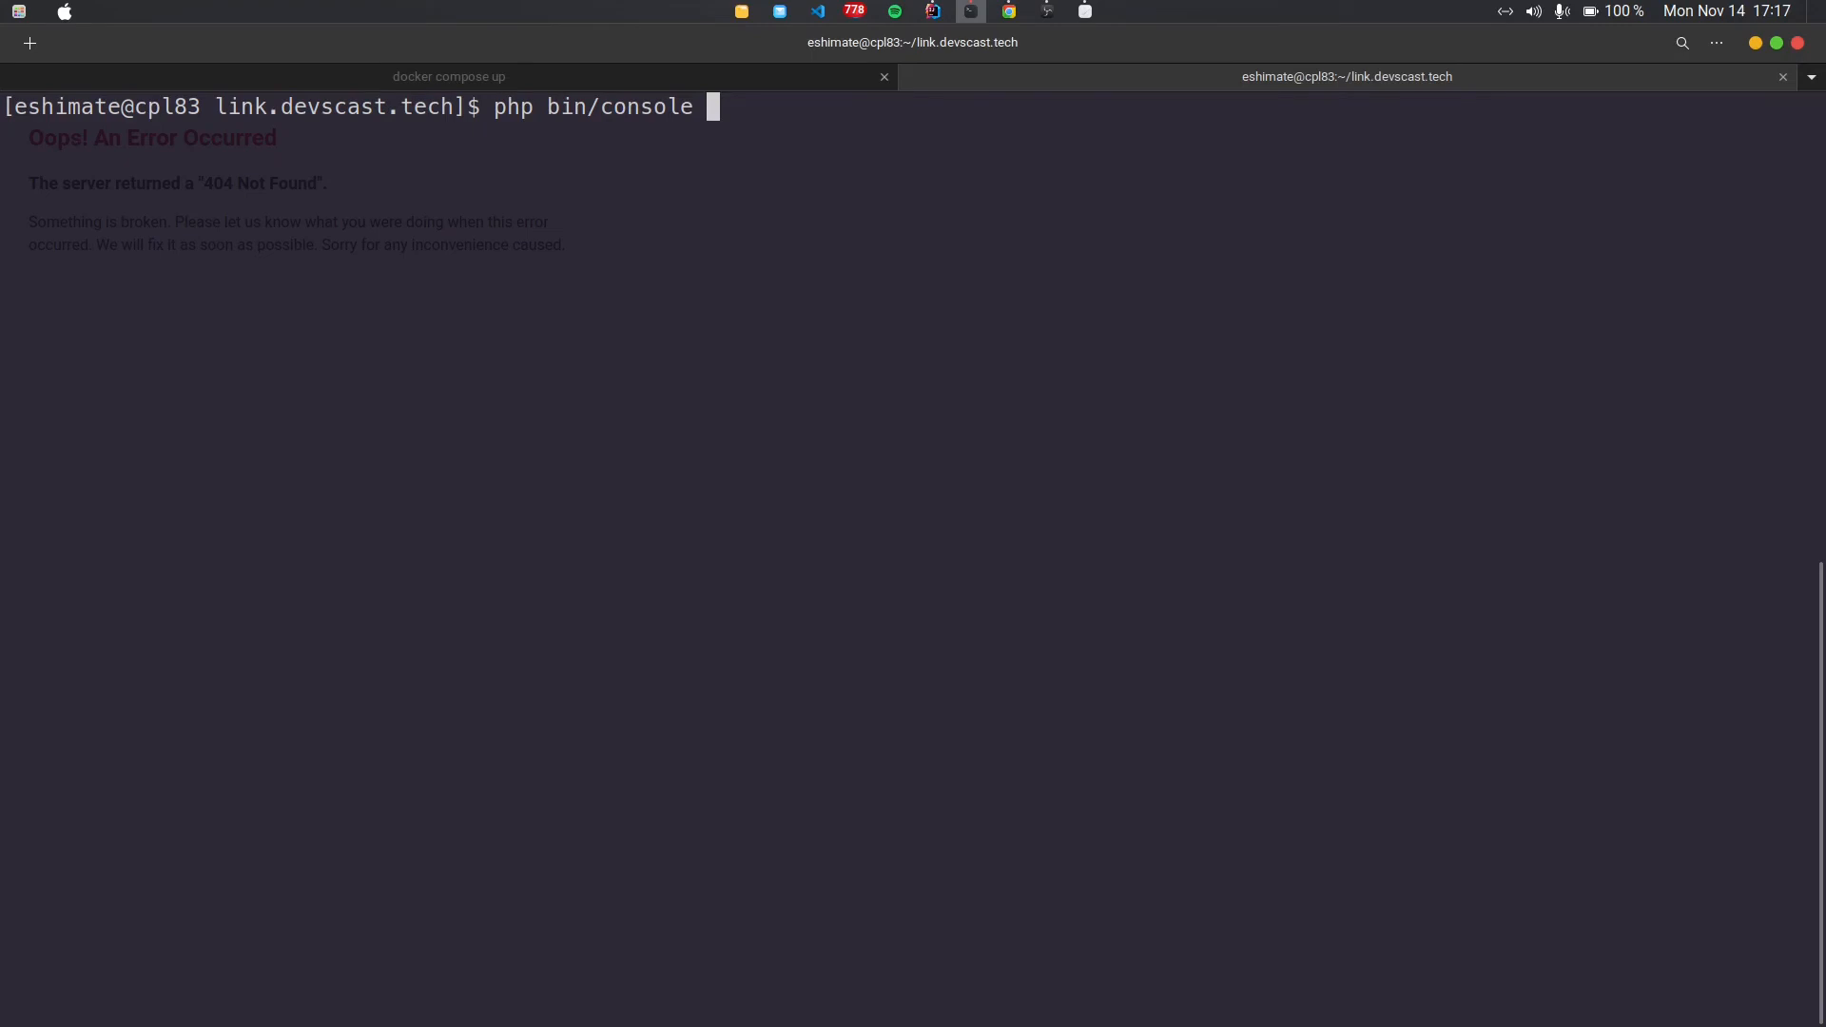
type("do:mi:mi")
Step: Run the Doctrine migrations, confirming with yes (7 migrations executed), then list the bin/console commands
key("Return")
type("ye")
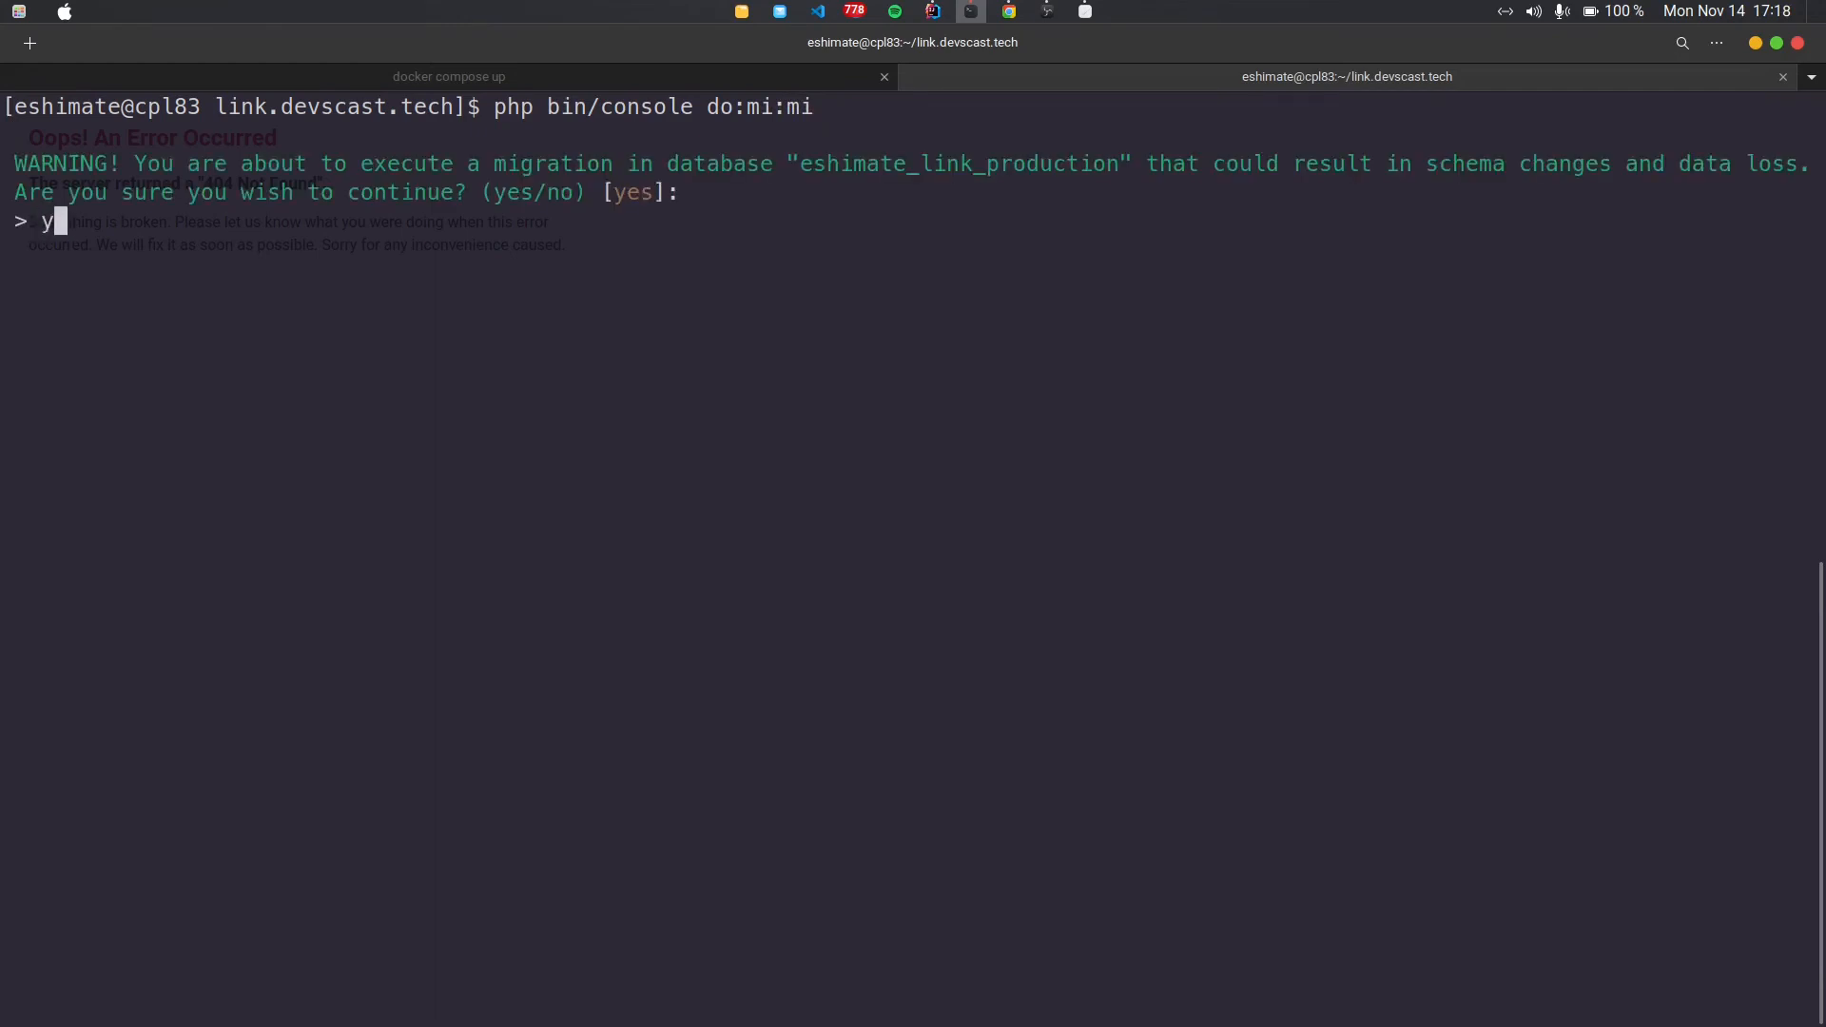
type("s")
key("Return")
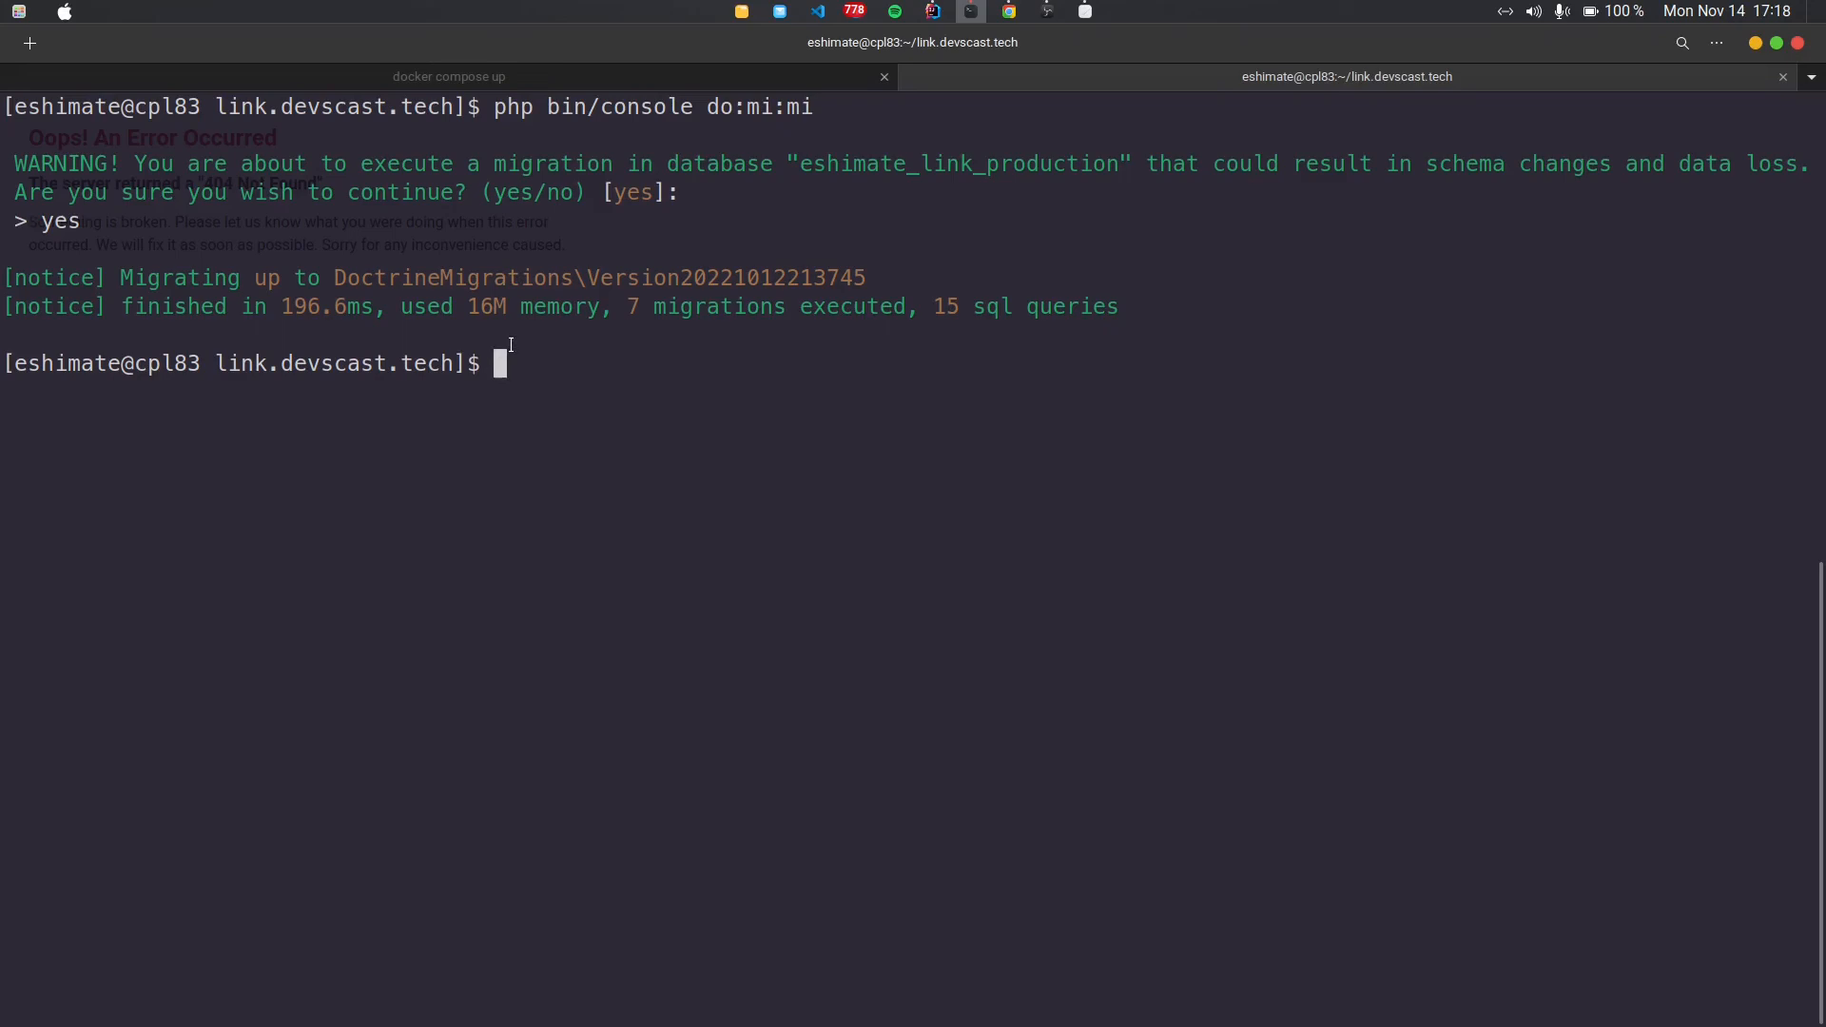
type("php bin/console")
key("Return")
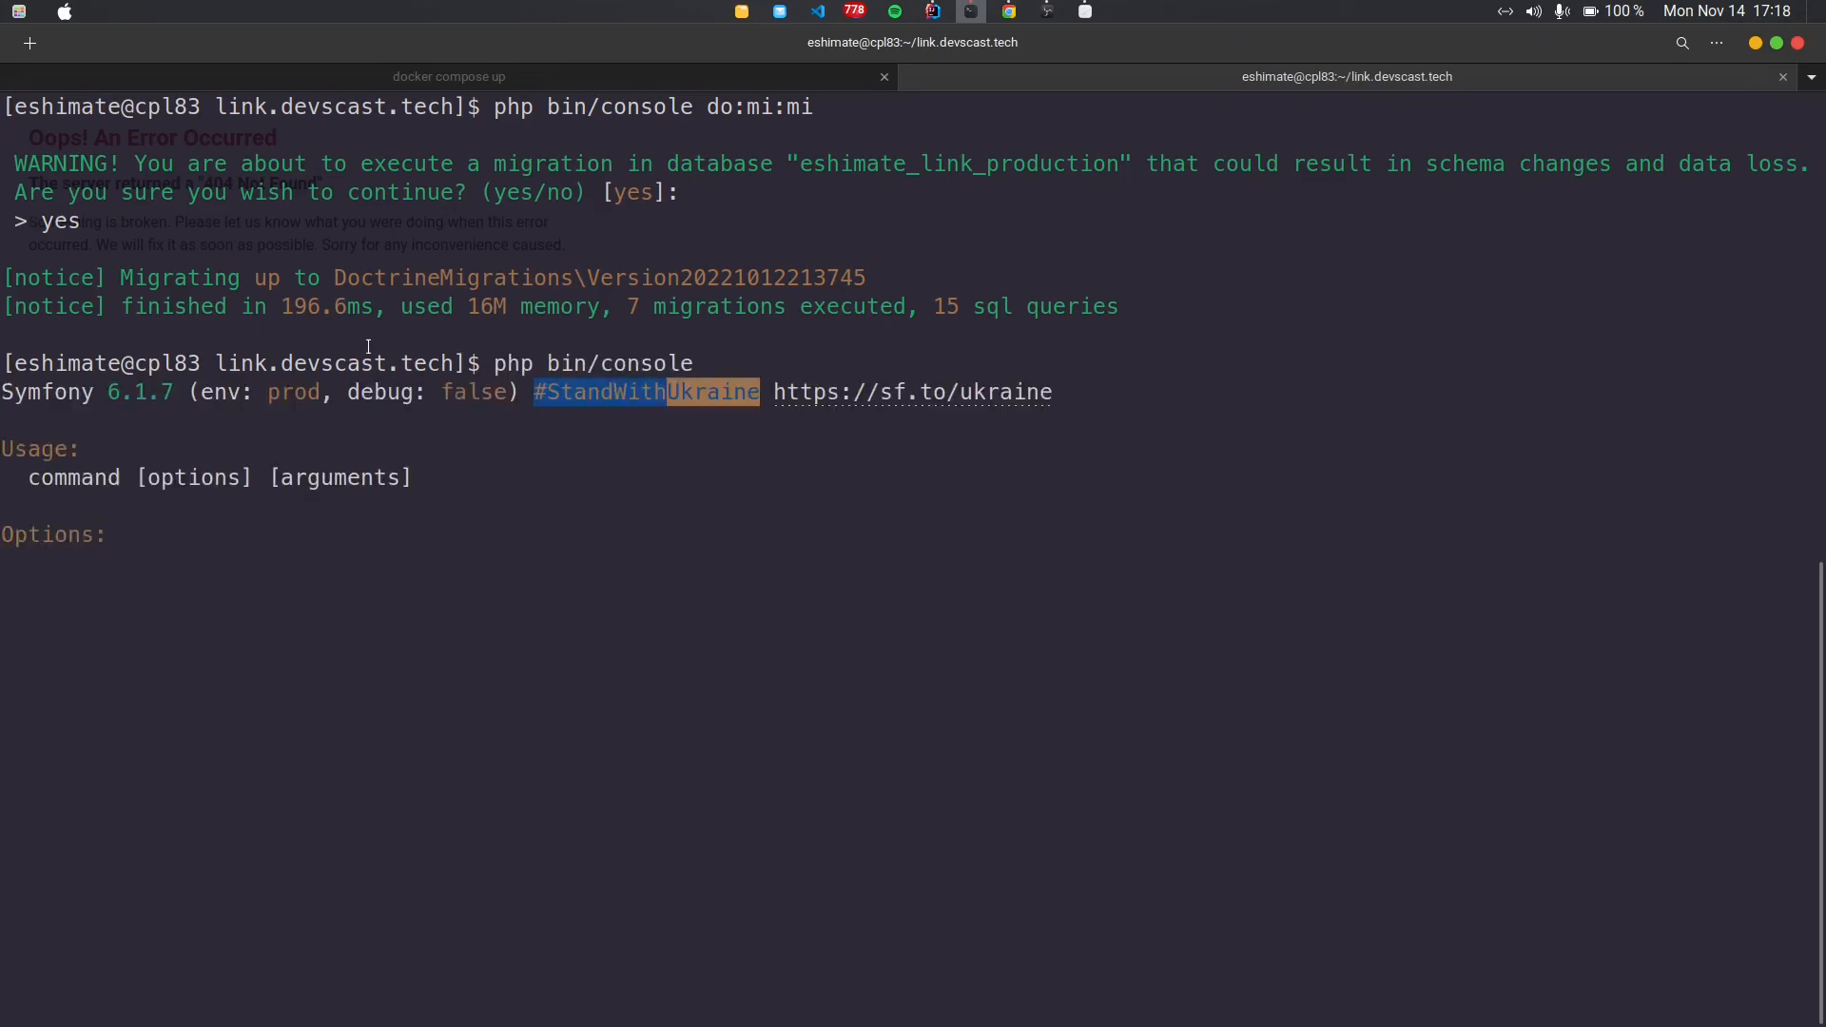
Step: Copy the devscast:authentication:create-user command name from the listing and clear the terminal
scroll(150, 310, "up", 10)
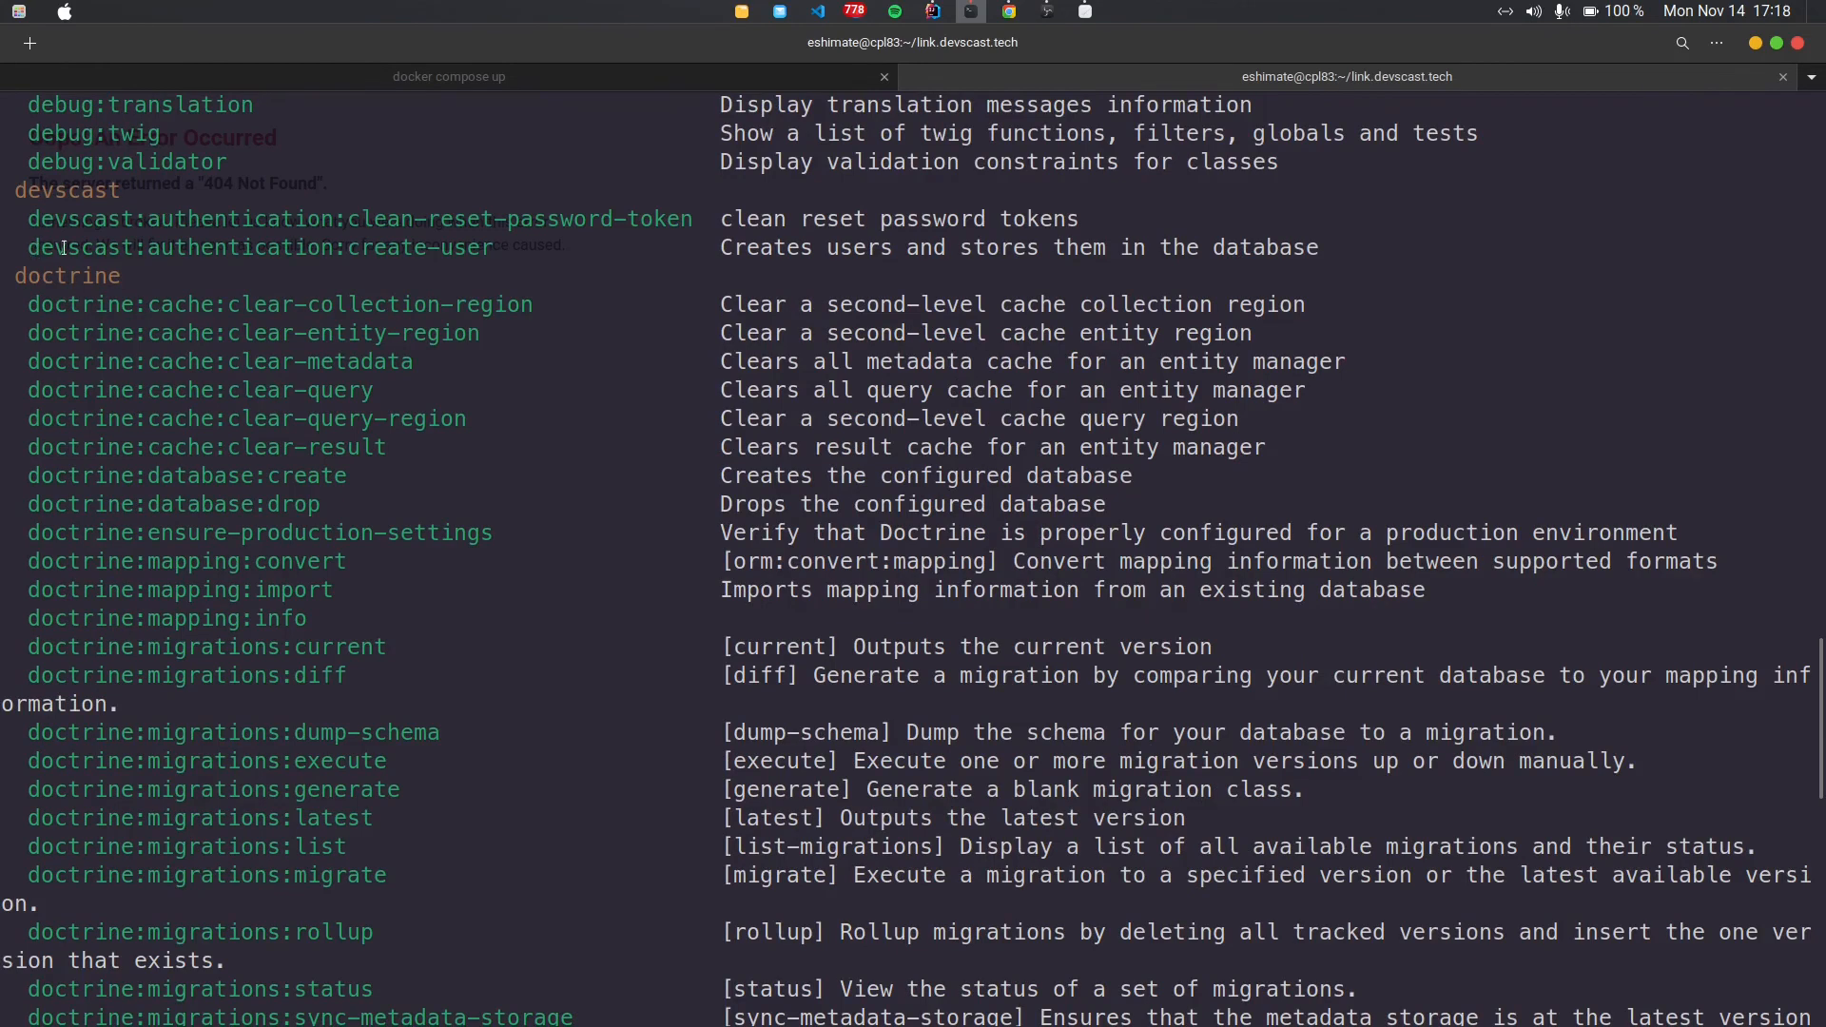
left_click_drag(27, 249, 491, 250)
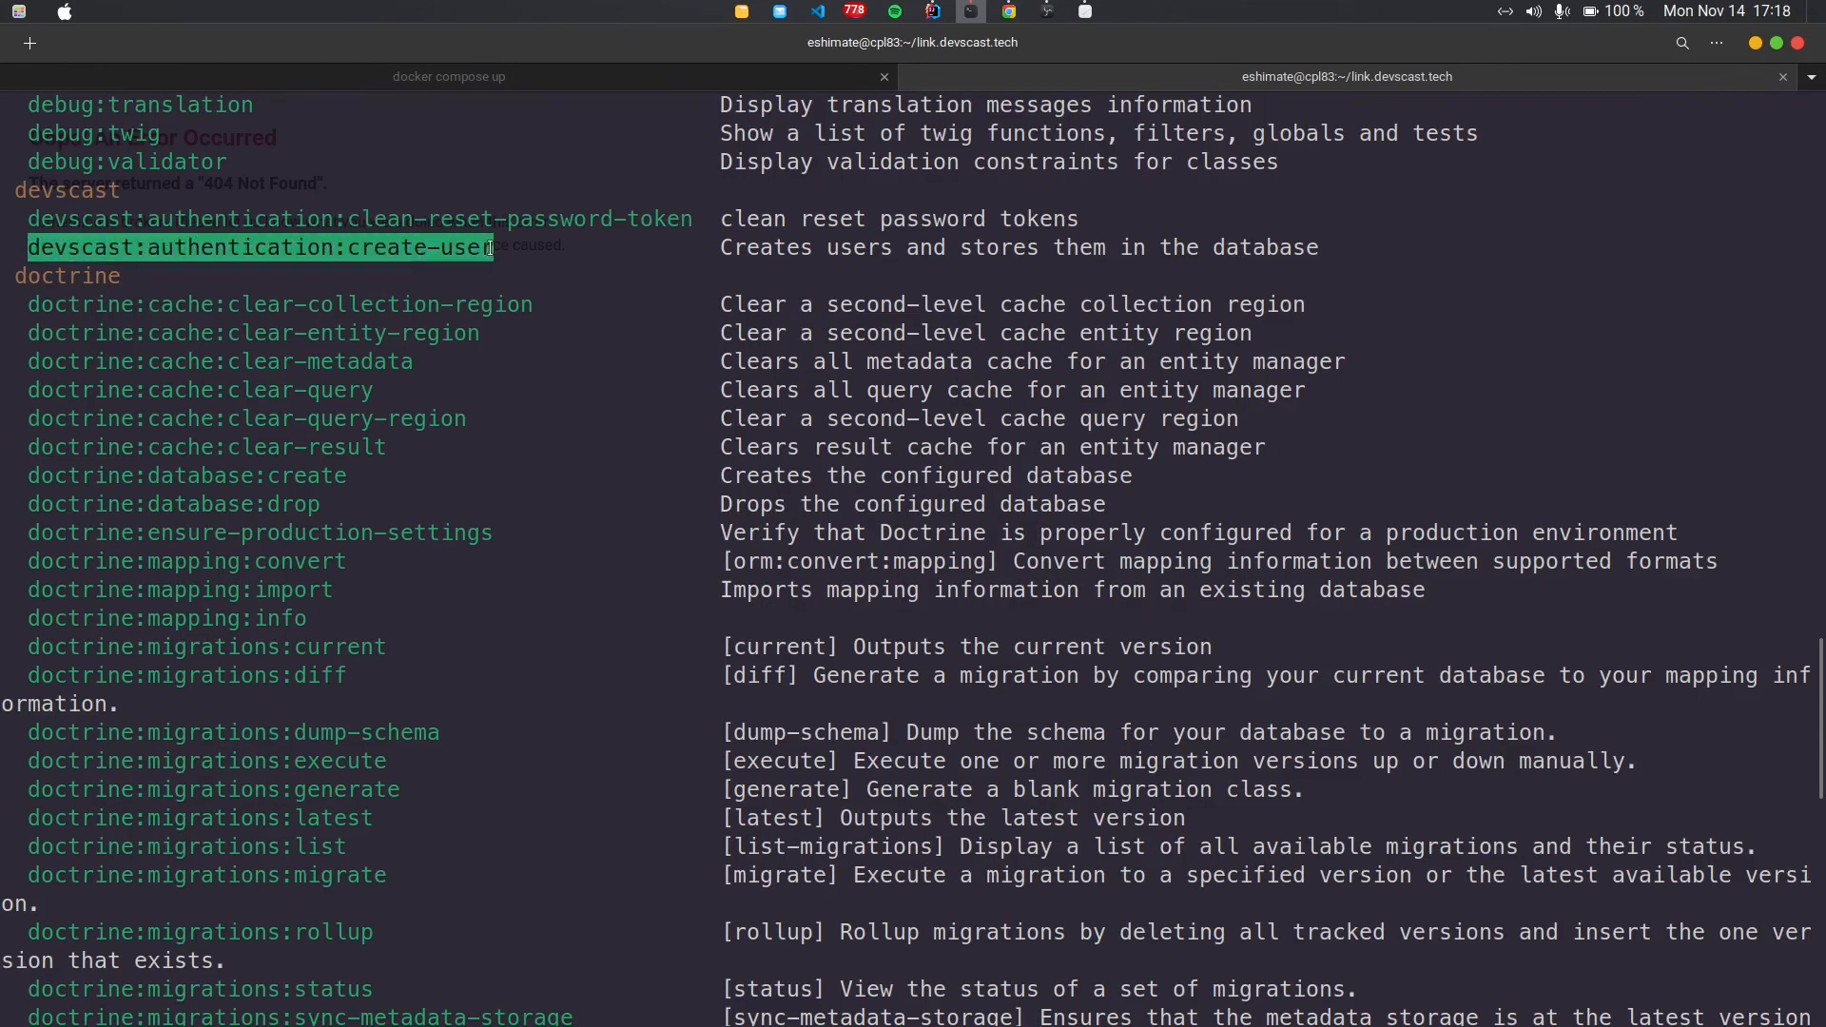
right_click(489, 253)
left_click(495, 264)
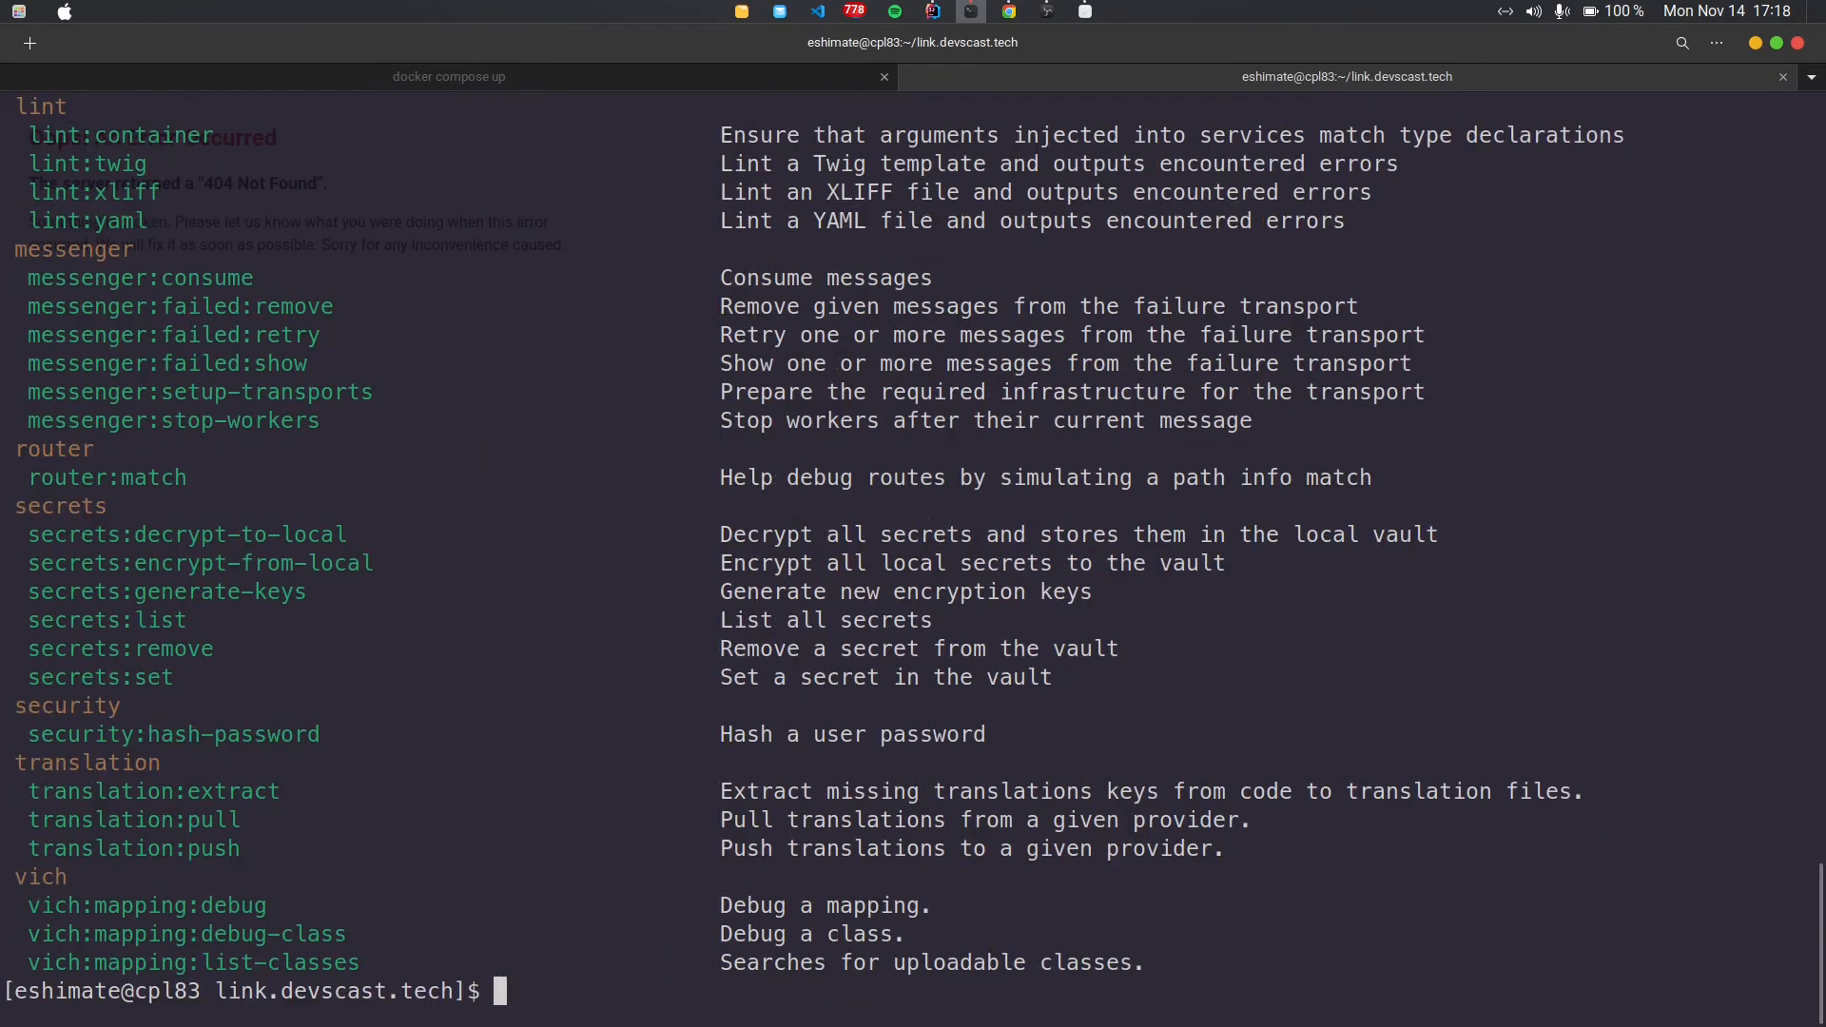
type("clea")
key("BackSpace")
type("ar")
key("Return")
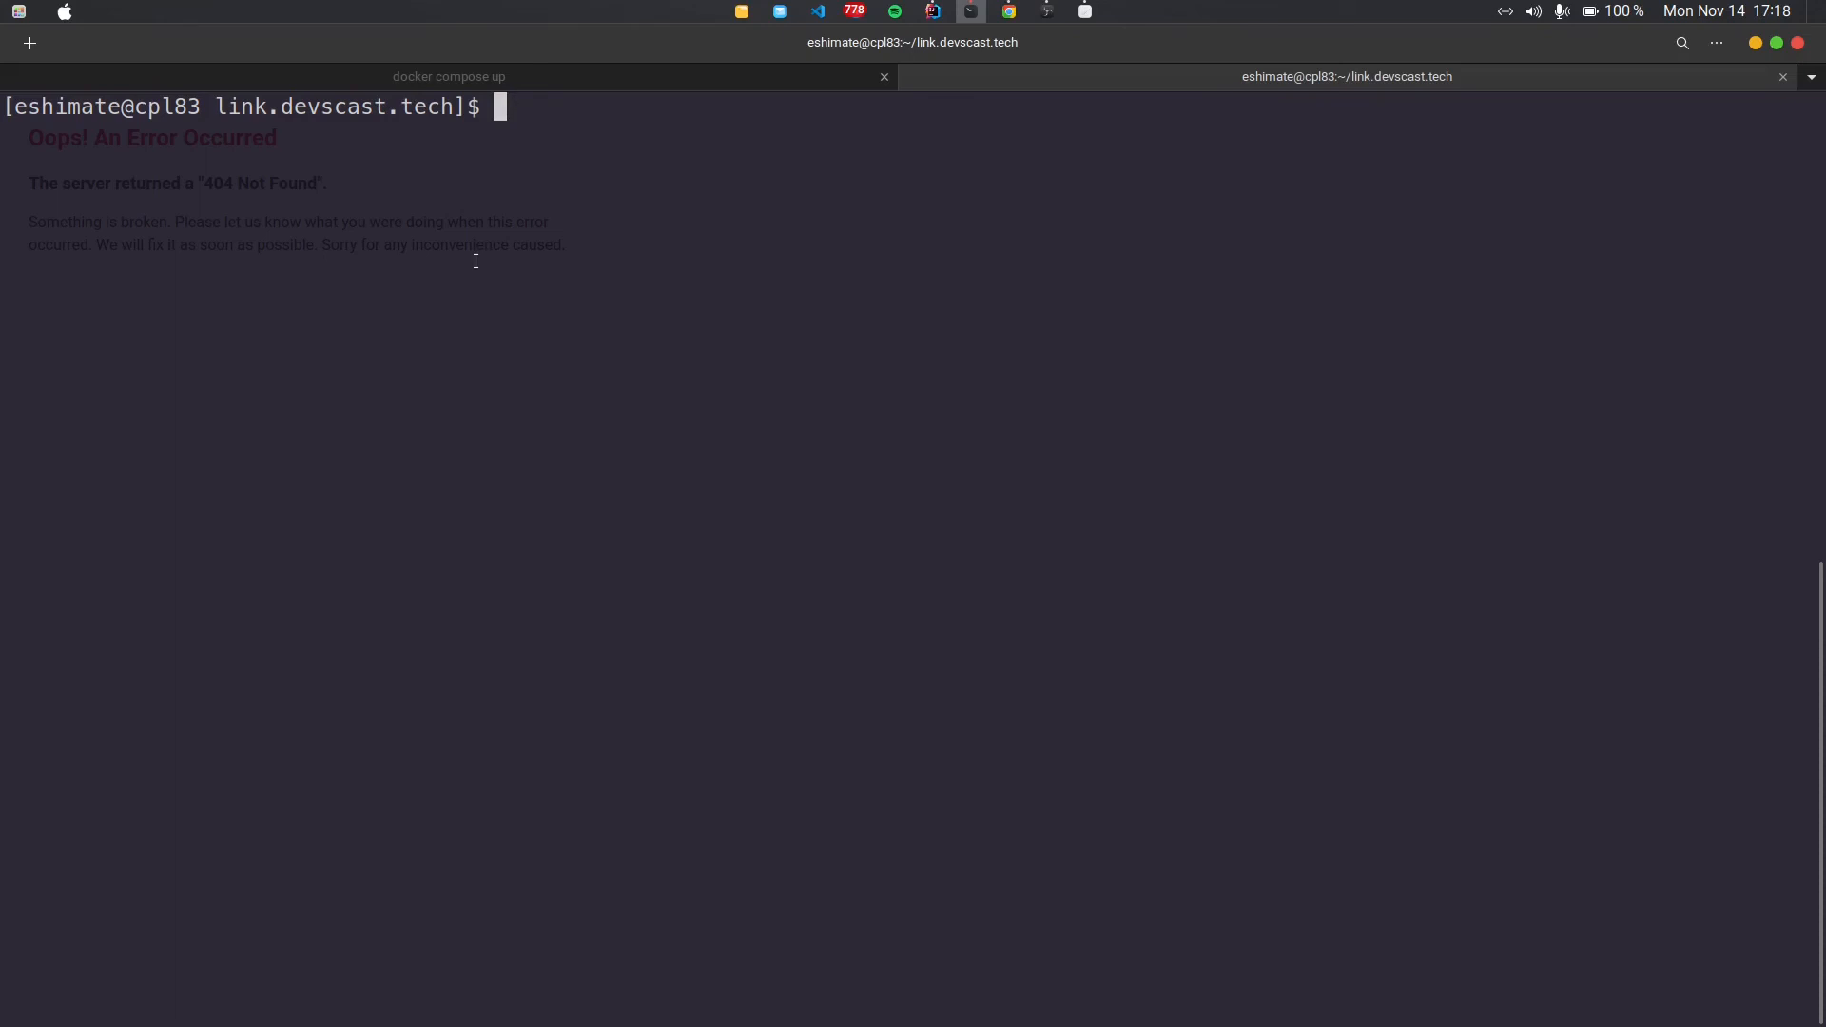
Step: Start the create-user command with php bin/console, then reload link.devscast.tech/login in Chrome
type("php b")
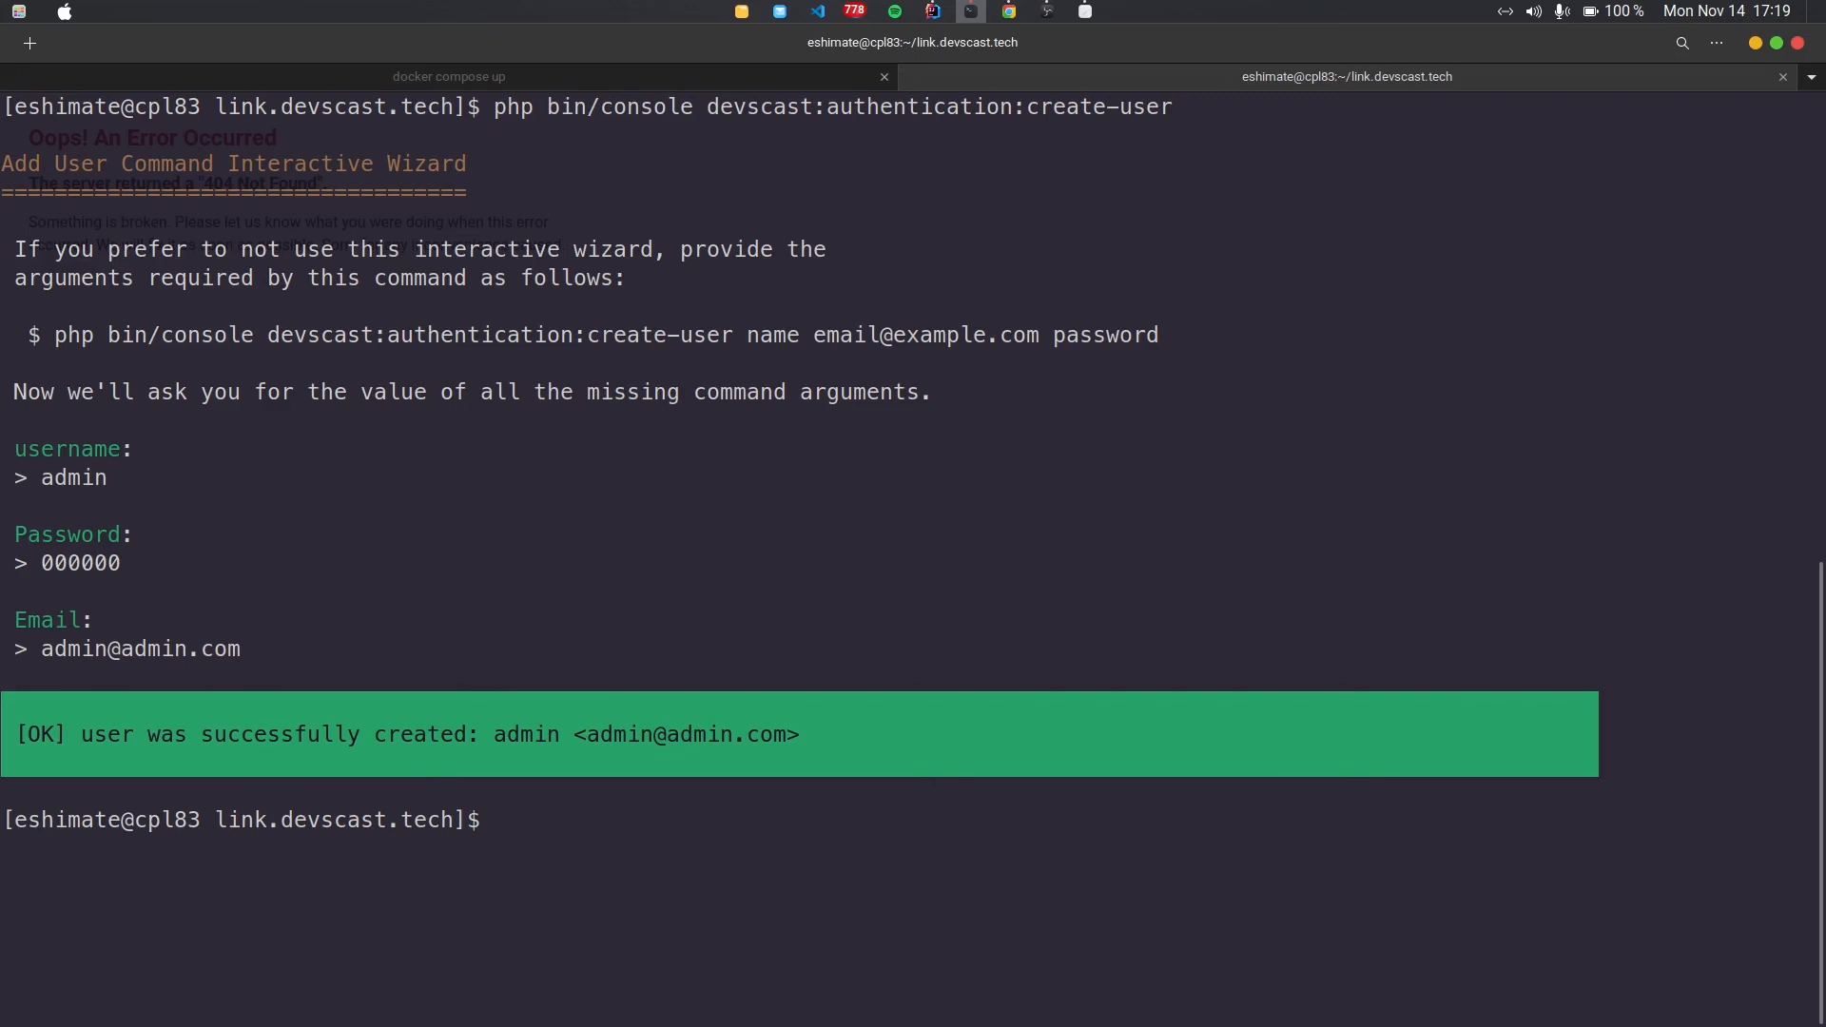
left_click(1010, 10)
left_click(769, 69)
key("Return")
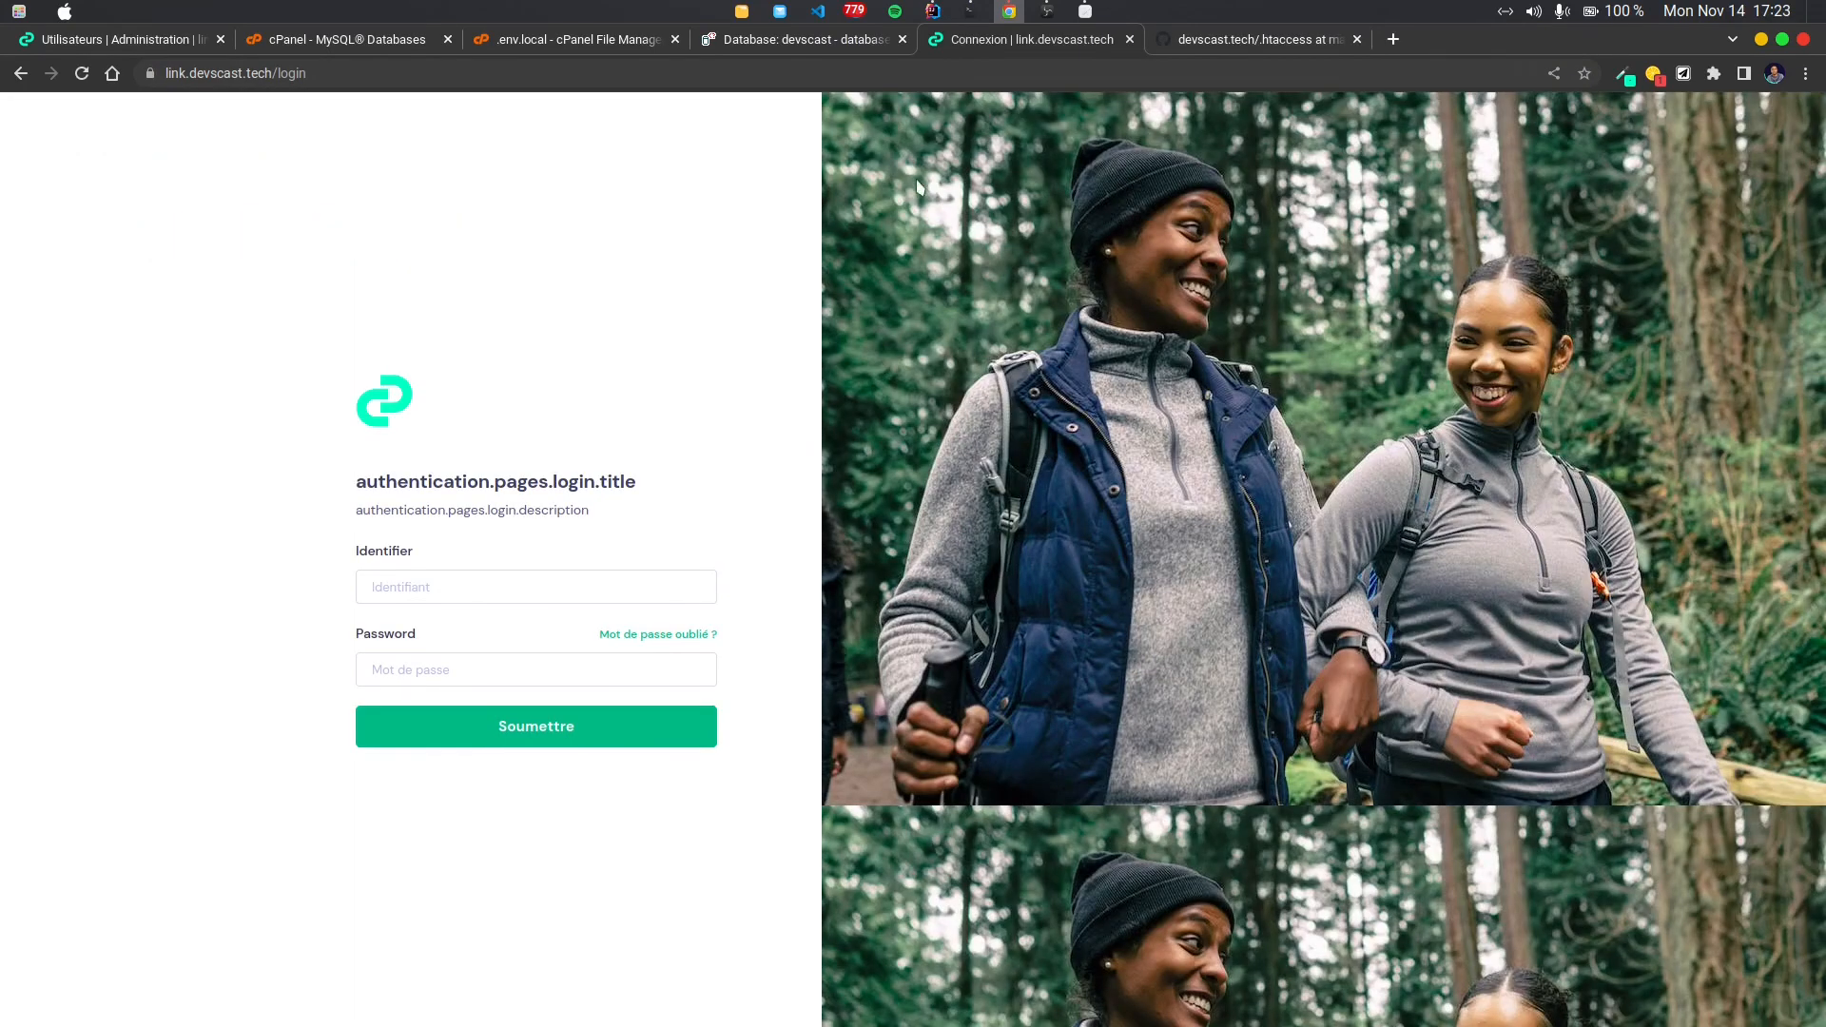
Step: Sign in with the saved admin e-mail and password, reaching the administration's Liens page
left_click(482, 596)
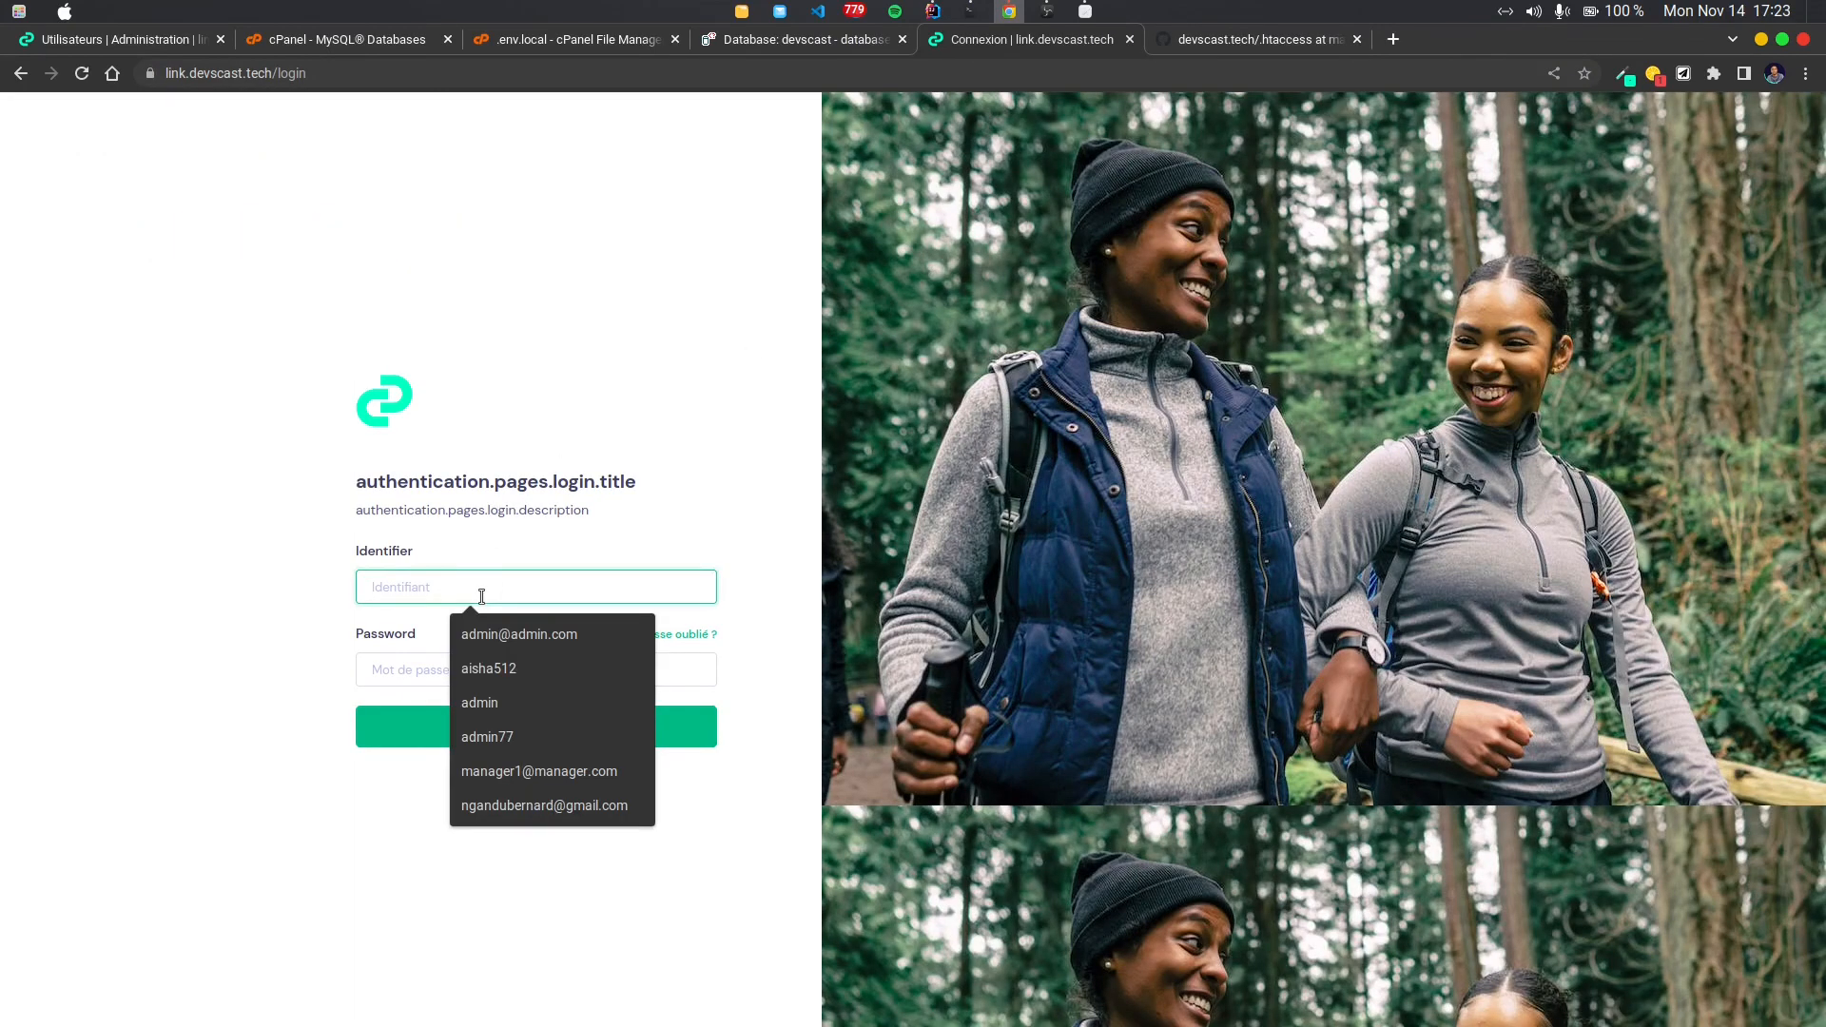
type("admin@amdin")
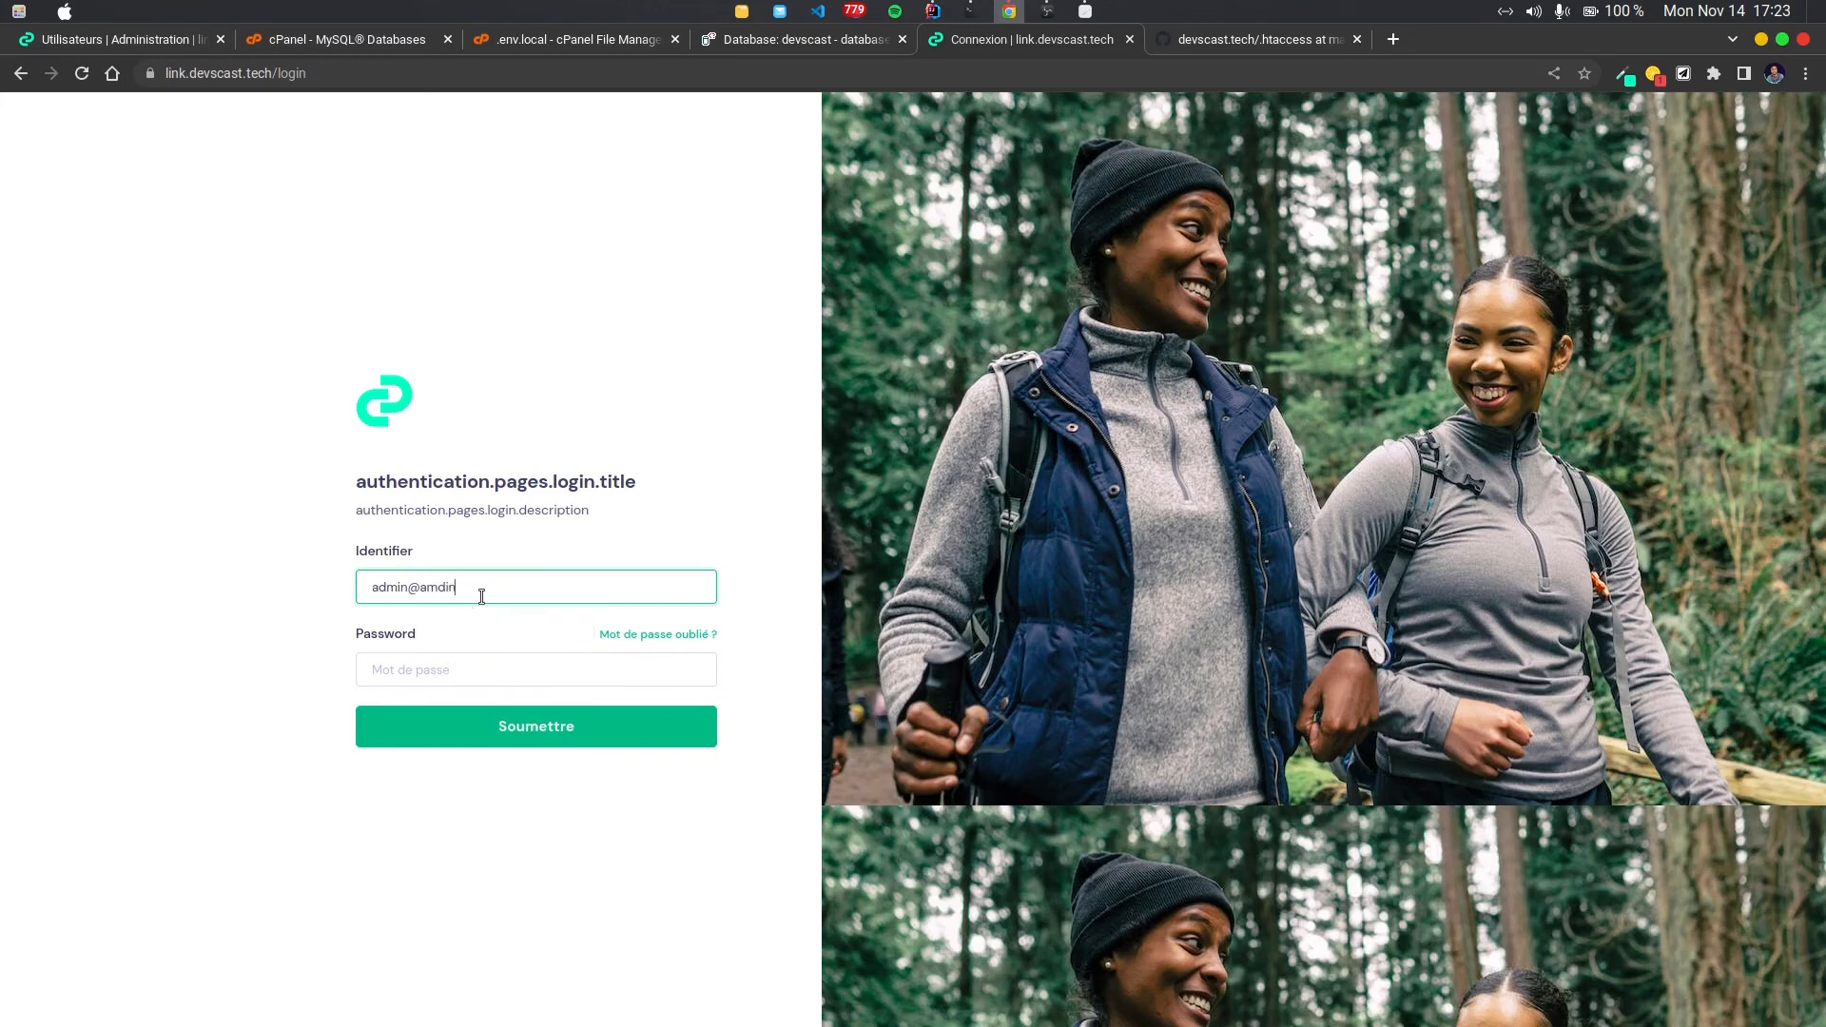
key("BackSpace")
key("BackSpace")
key("BackSpace")
key("BackSpace")
type("dmin.com")
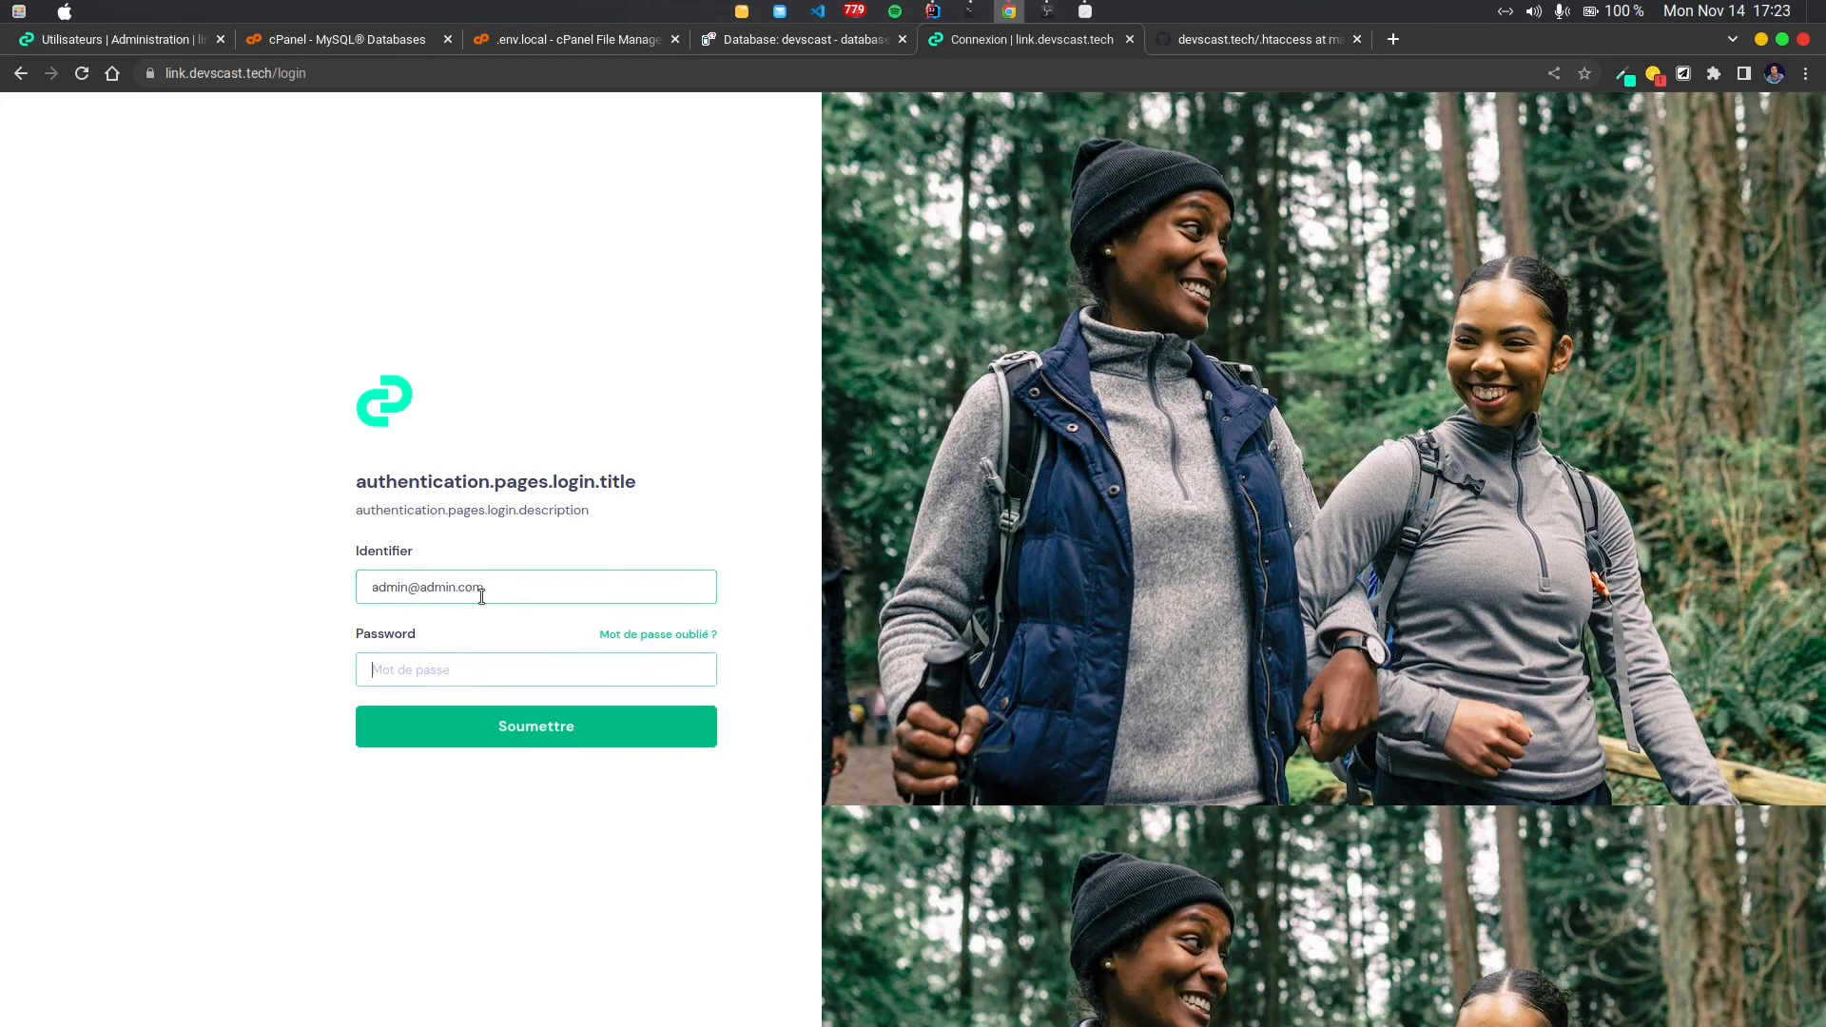
key("Tab")
type("•••")
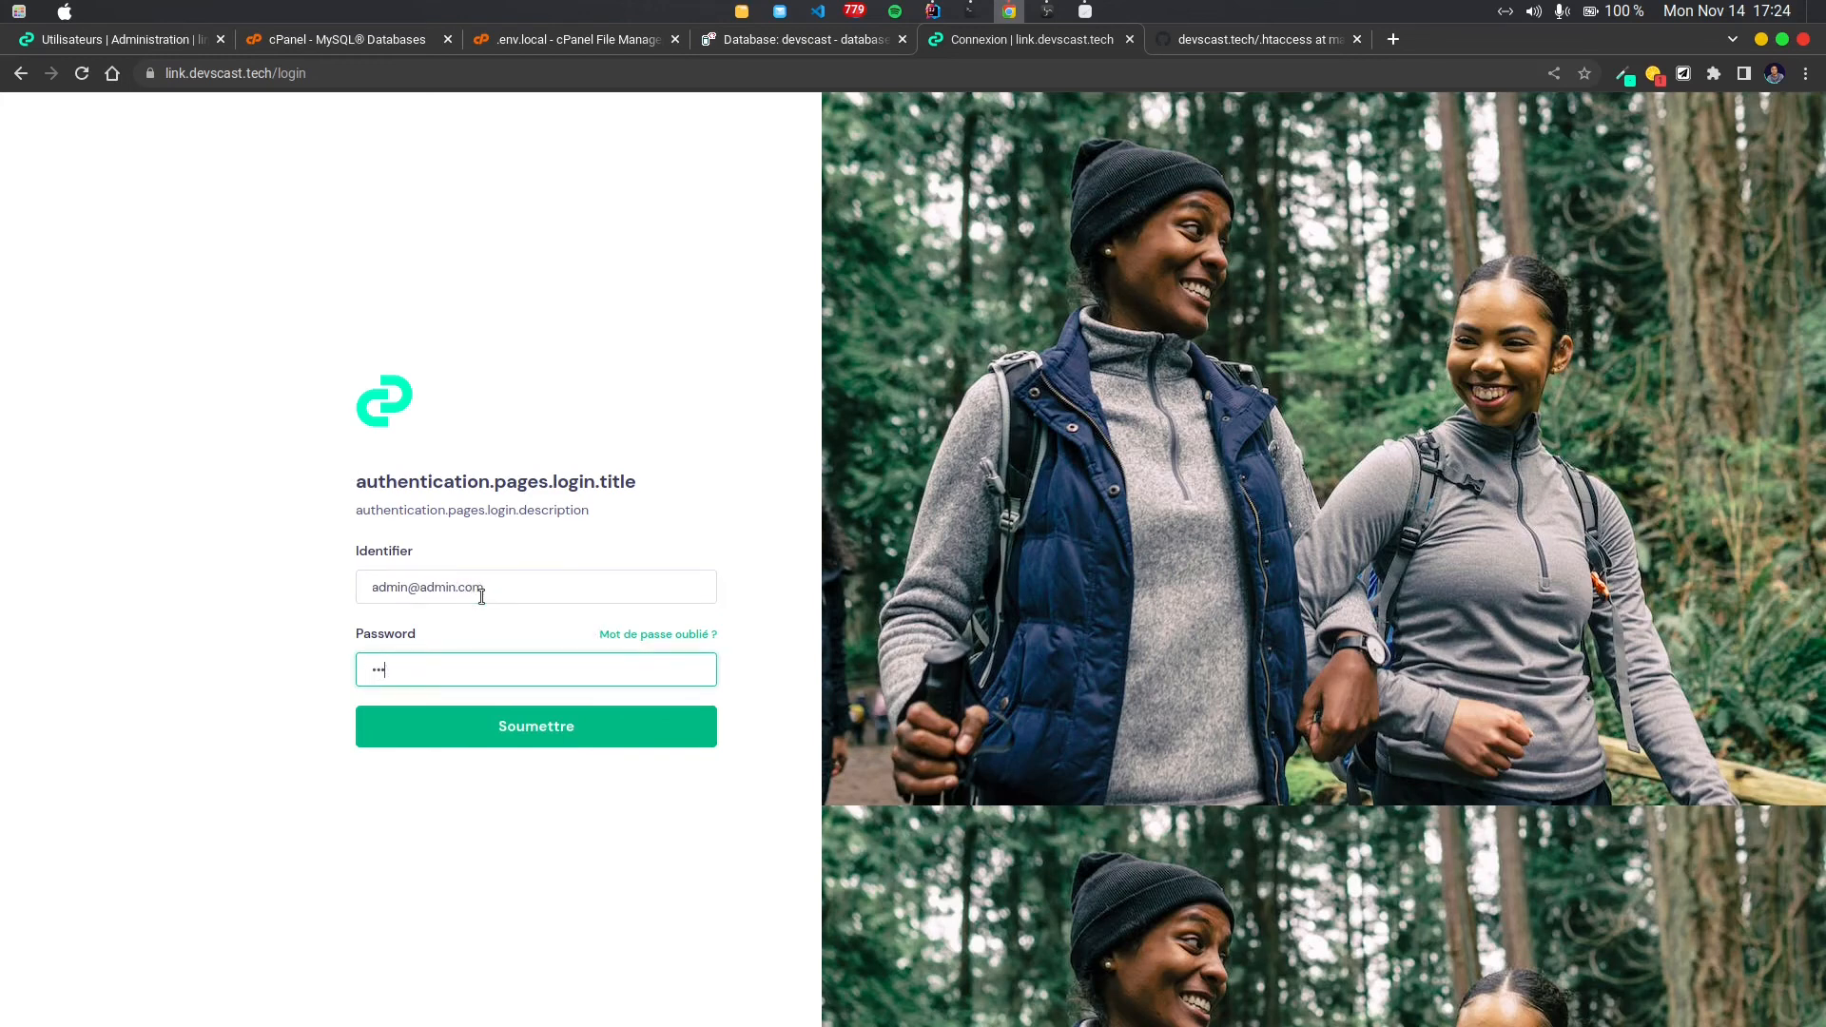
key("Return")
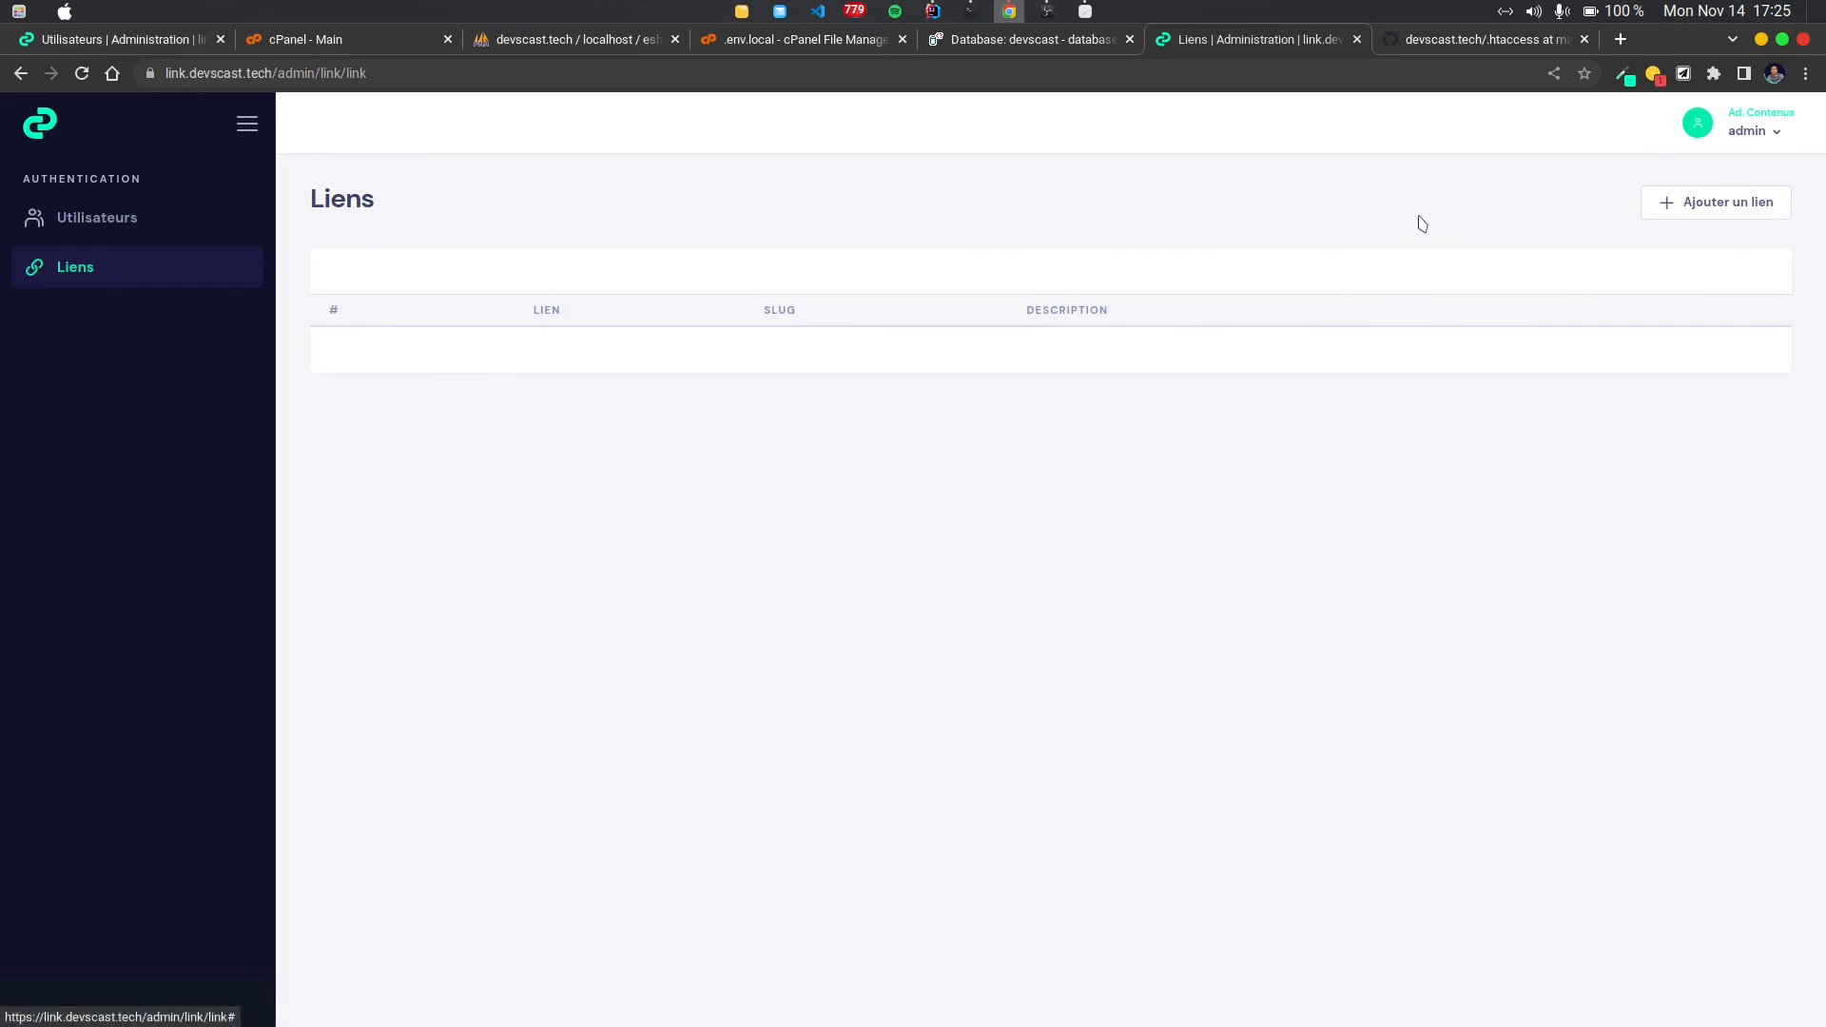
Step: Open Utilisateurs to see the single admin user, then switch to phpMyAdmin's user table
left_click(106, 226)
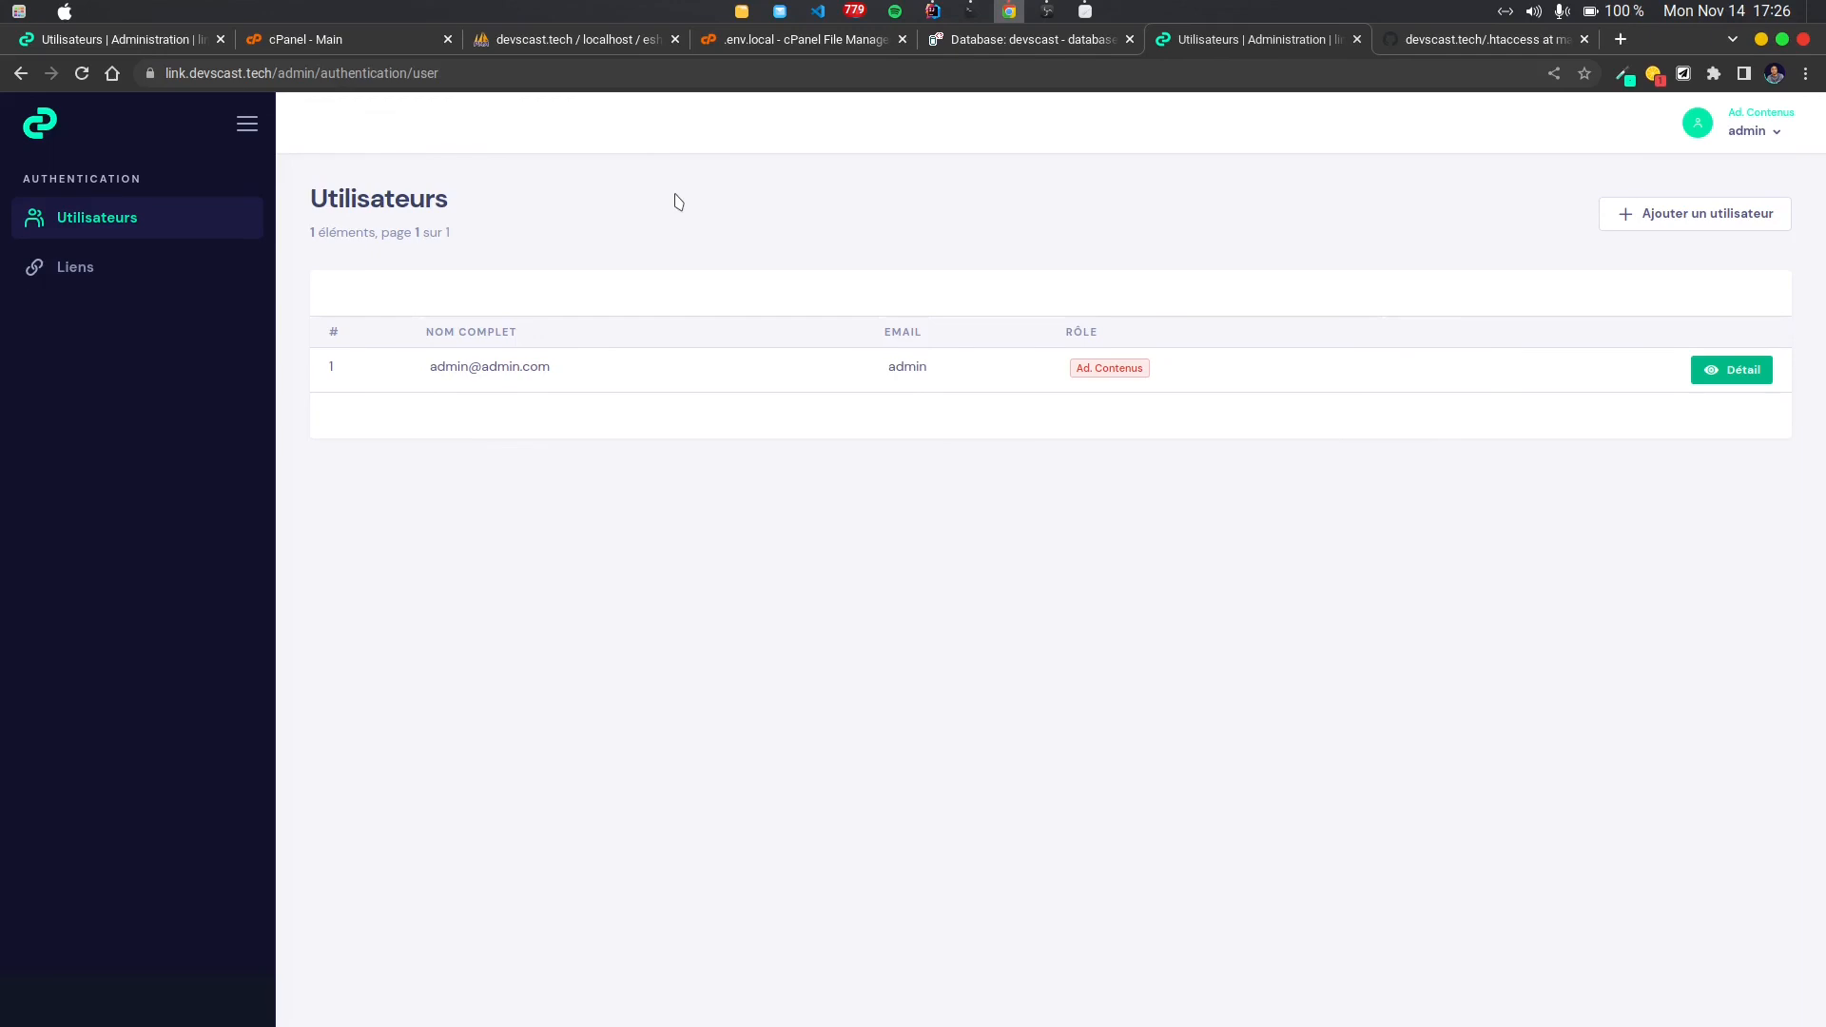
left_click(550, 44)
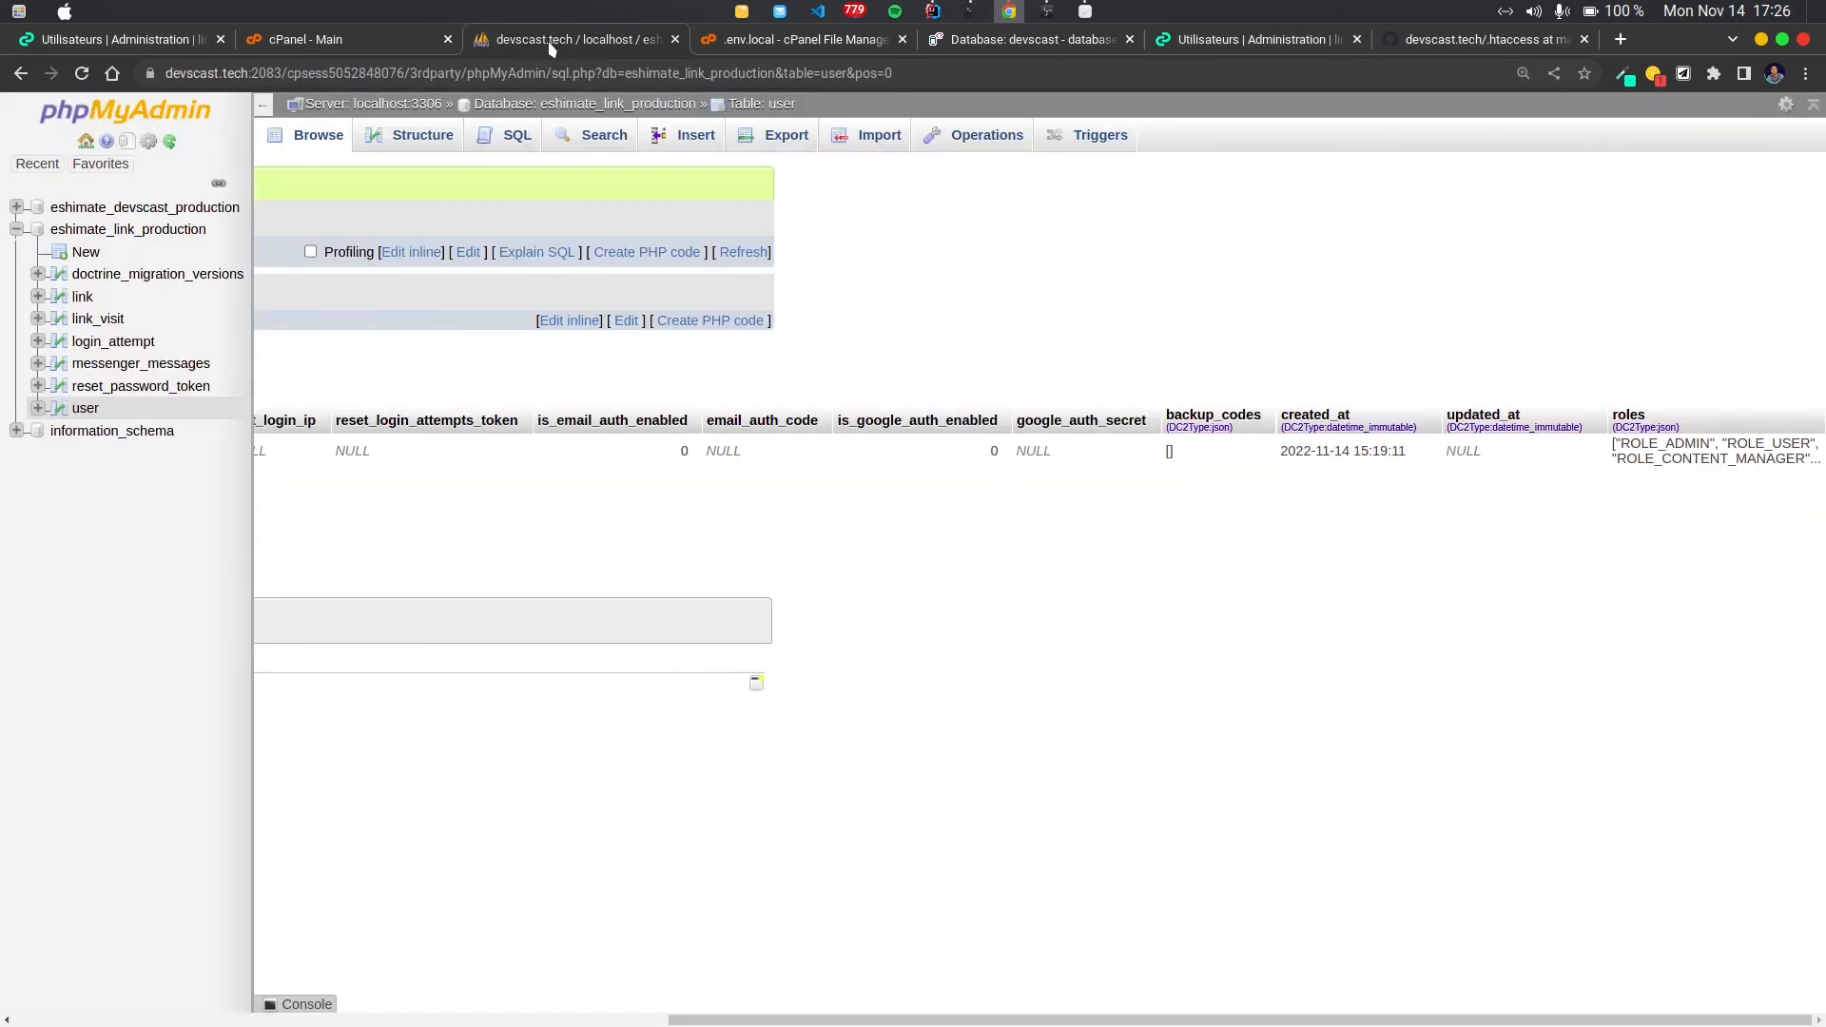
Step: Show eshimate_link_production's 7 tables in phpMyAdmin, then go back to the Utilisateurs admin tab
left_click(116, 229)
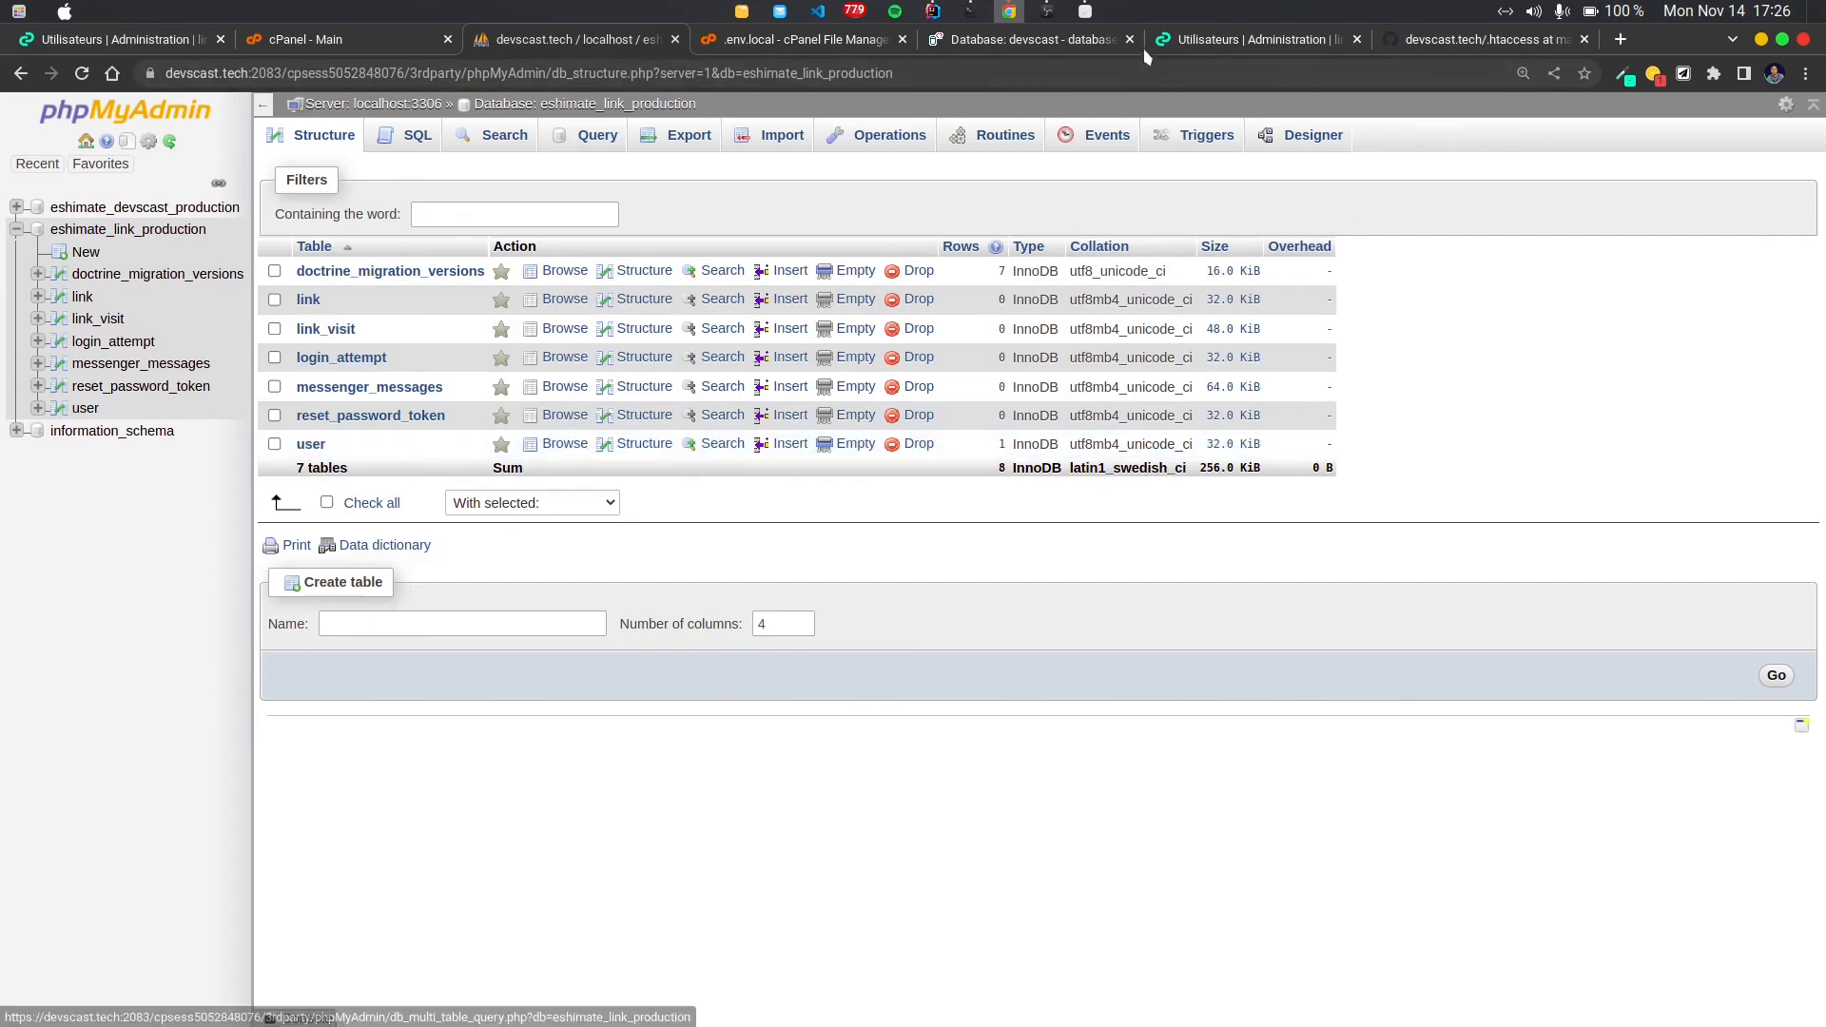
left_click(1246, 39)
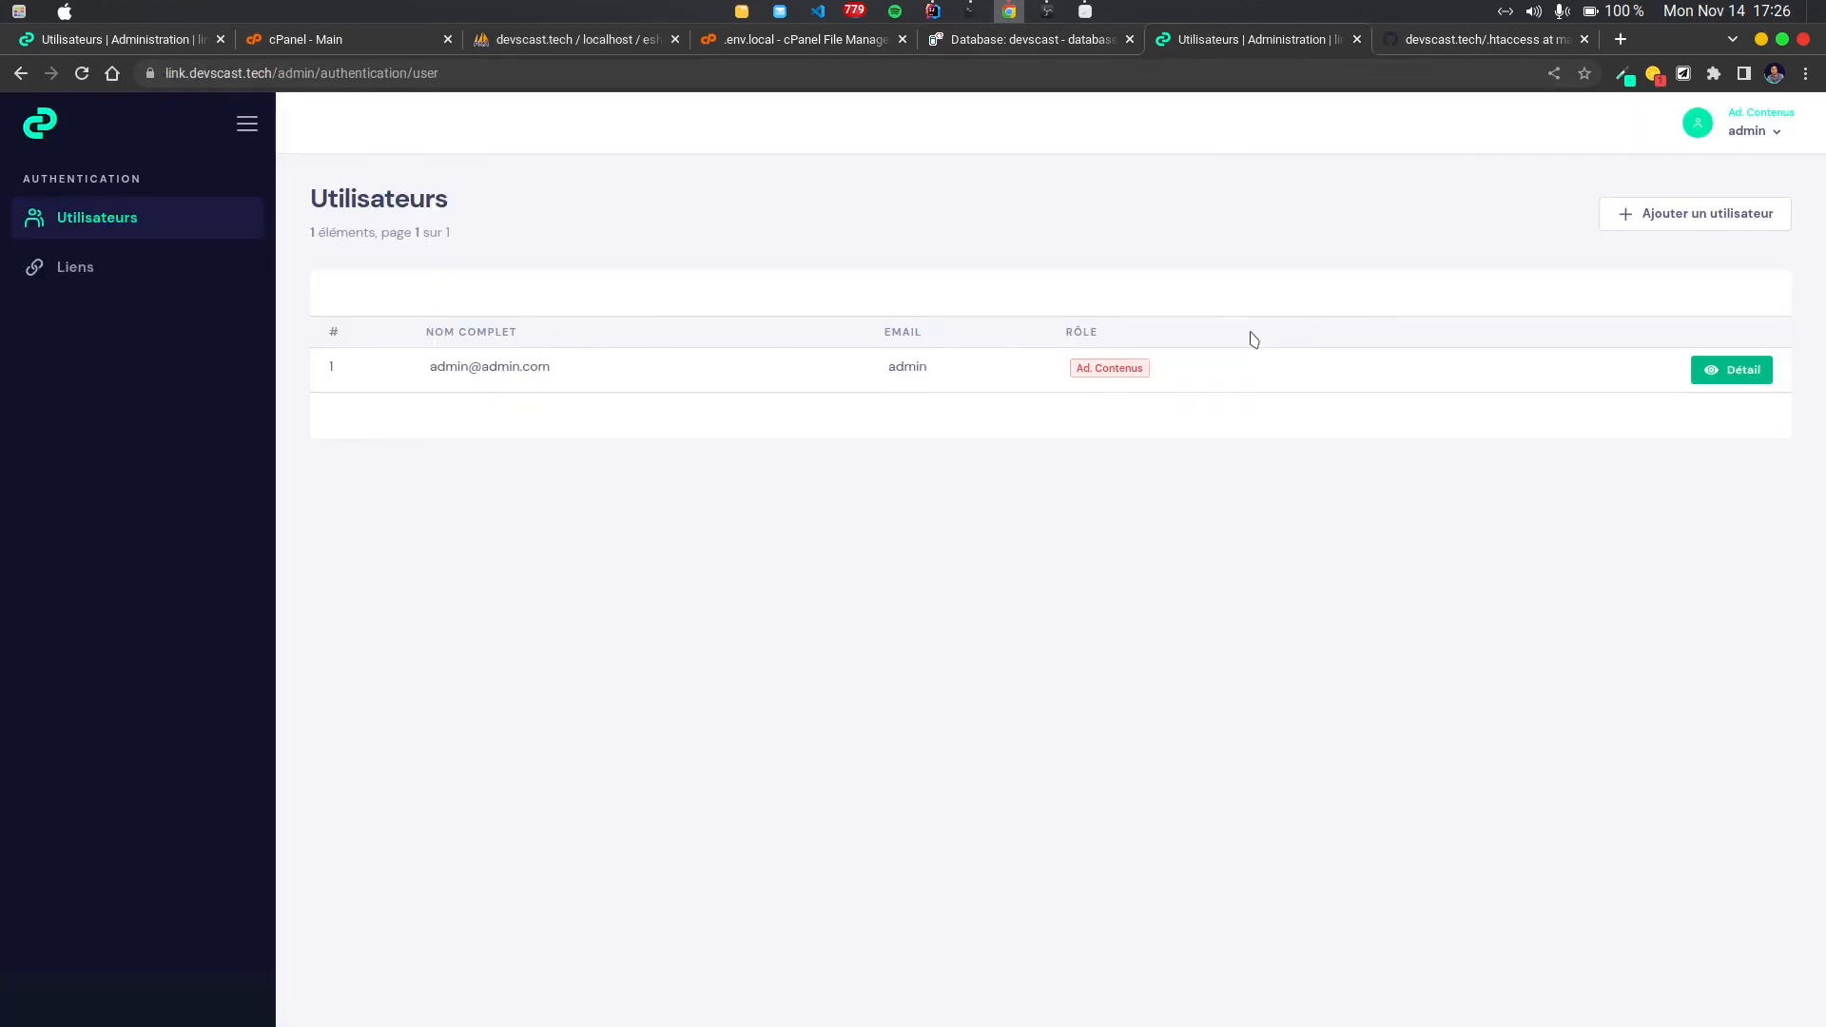